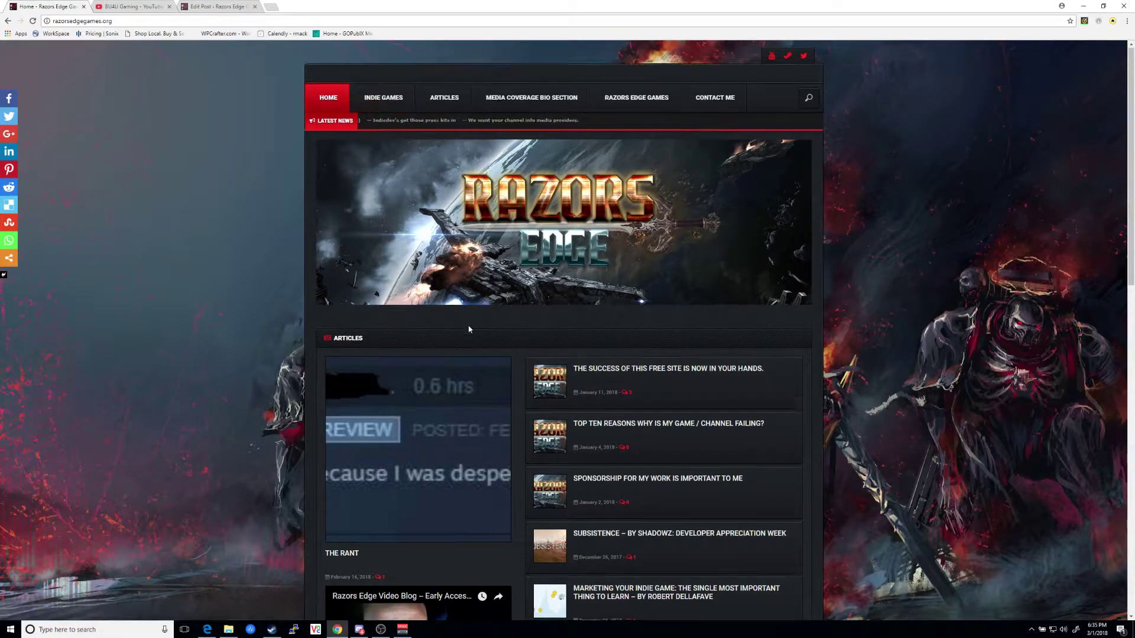
Look over the Razors Edge home page, examining its Articles section and the Trending Posts grid.
scroll(412, 256, "down", 3)
scroll(412, 256, "down", 5)
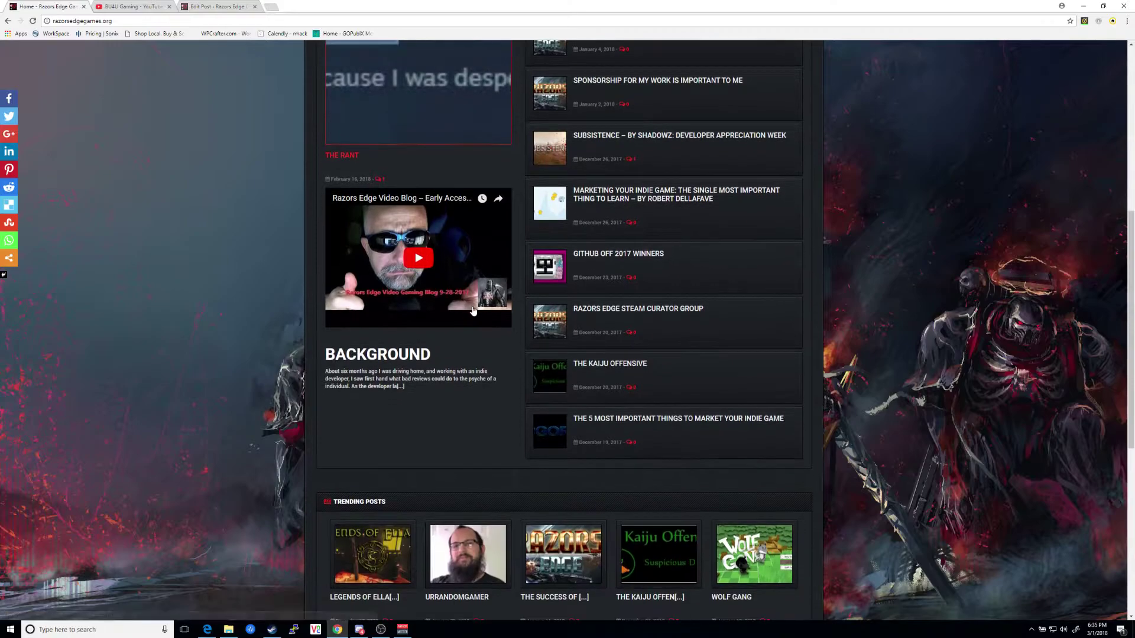
scroll(473, 312, "down", 1)
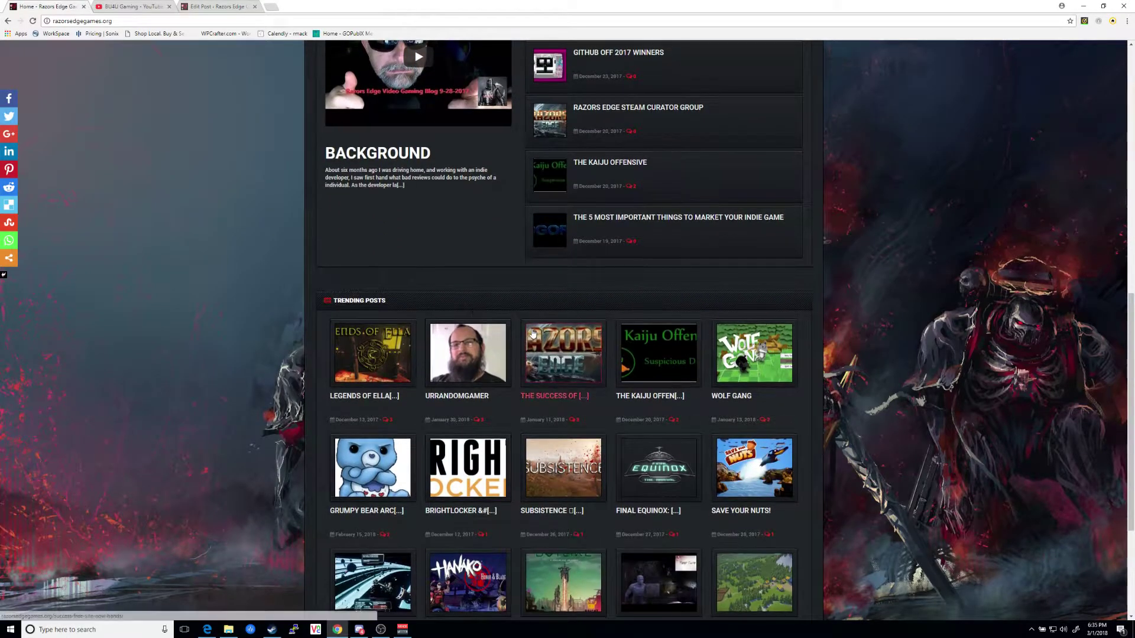
scroll(528, 338, "down", 1)
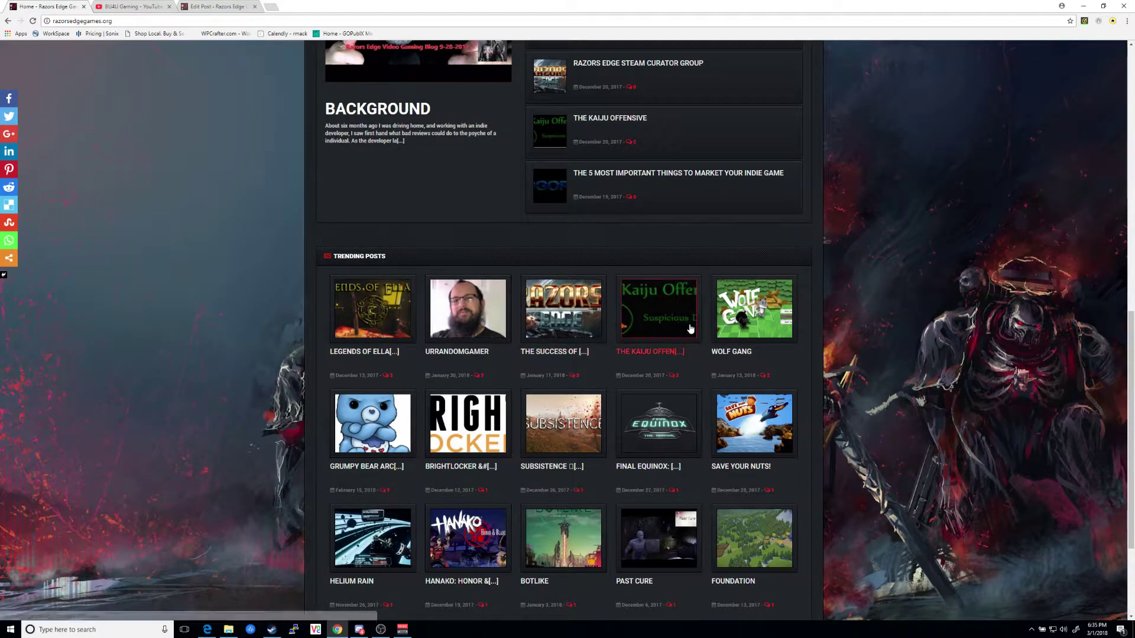
scroll(398, 532, "down", 2)
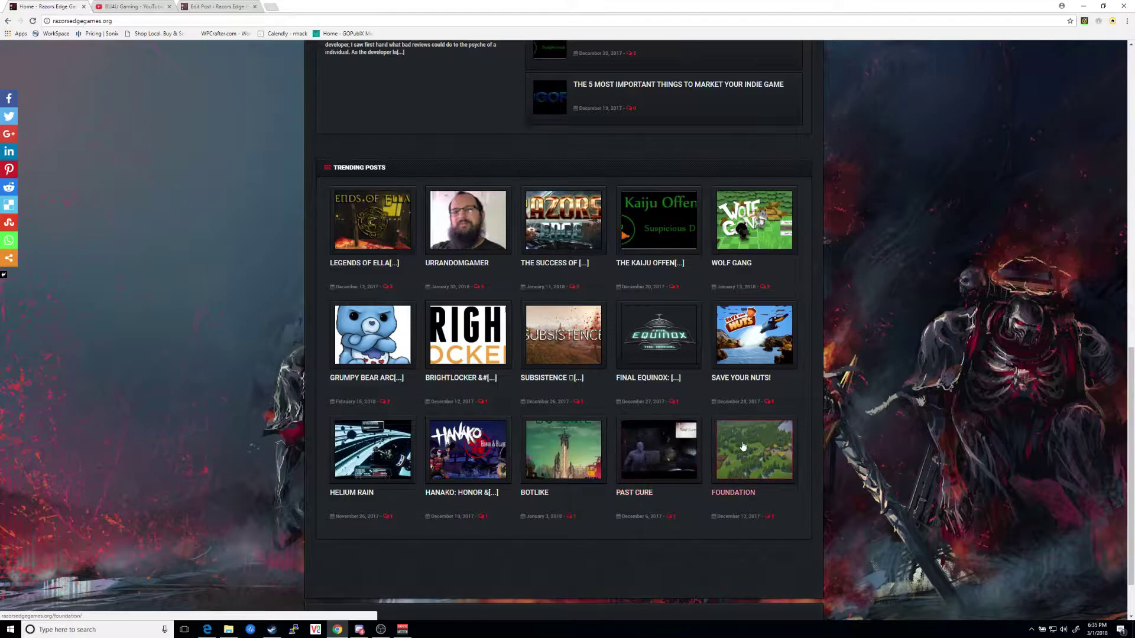
scroll(464, 370, "up", 1)
scroll(464, 369, "up", 2)
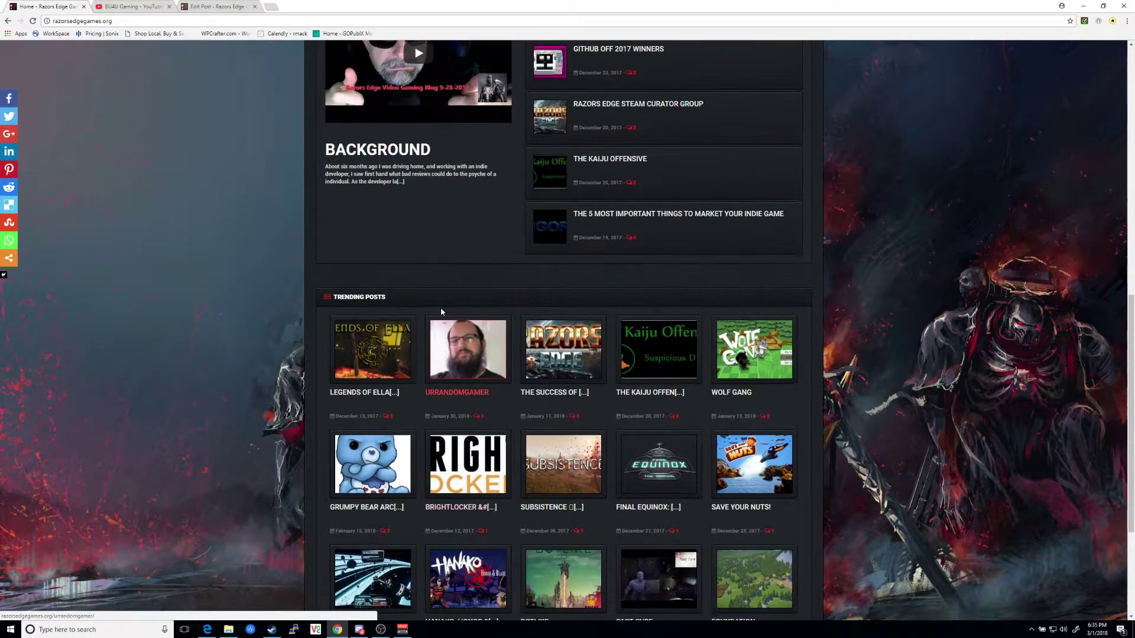
scroll(563, 266, "up", 2)
scroll(556, 281, "up", 4)
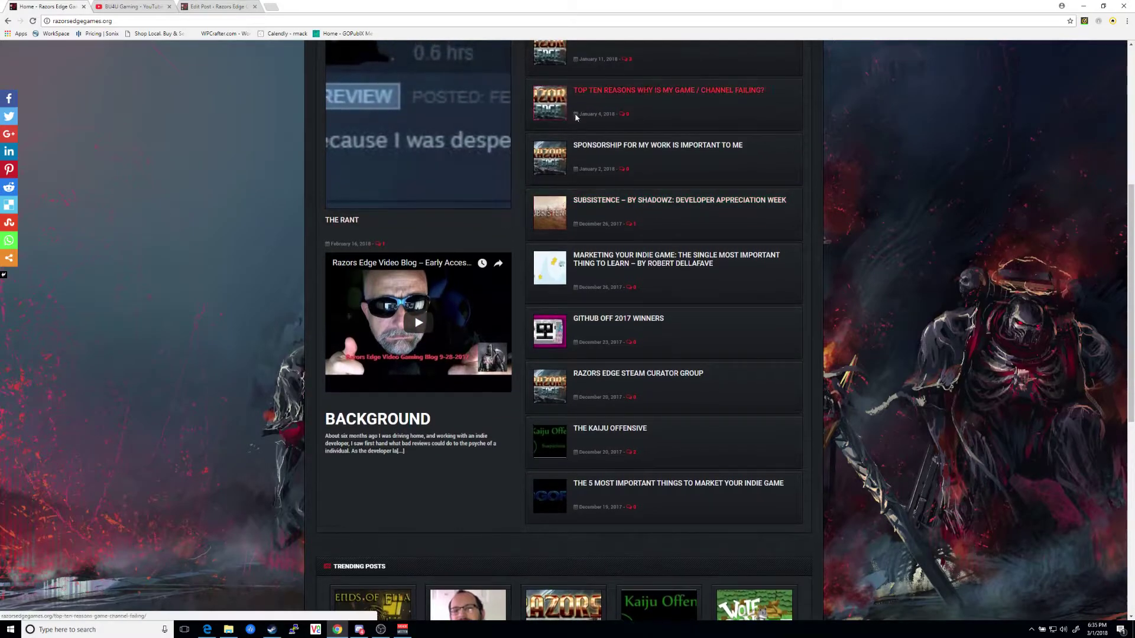
scroll(576, 112, "up", 2)
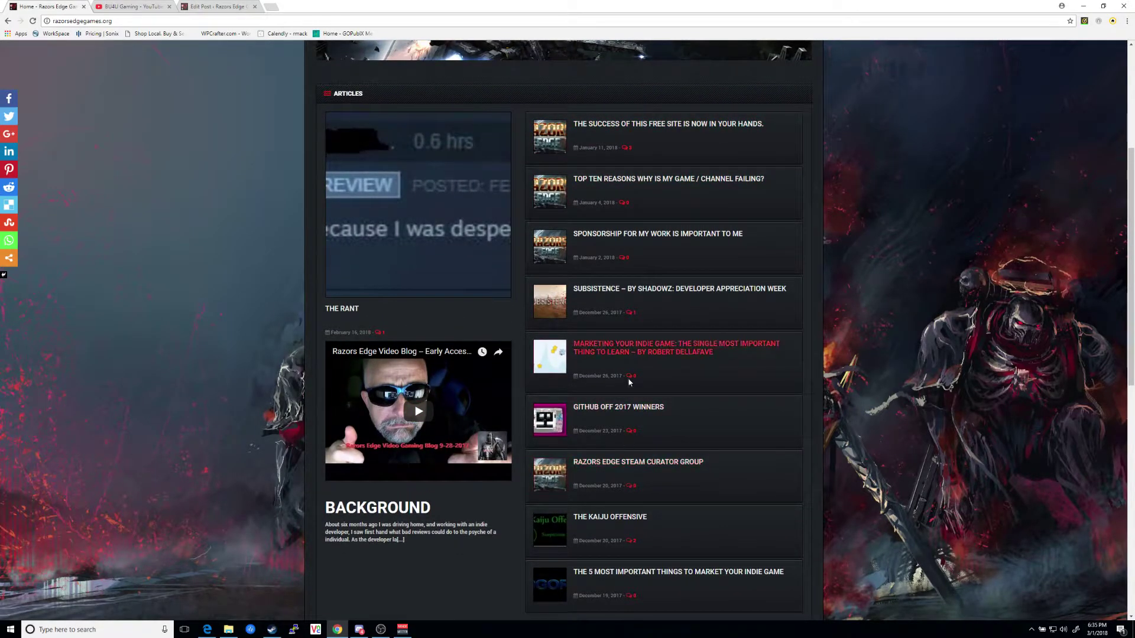
scroll(502, 331, "up", 1)
scroll(463, 284, "up", 3)
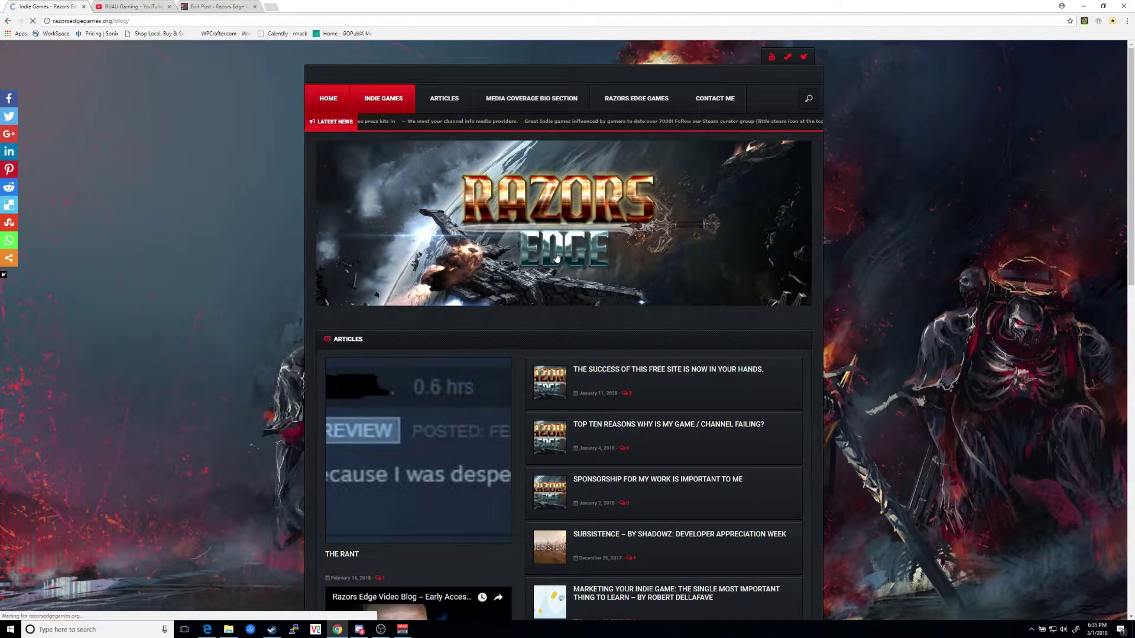
Open the Indie Games page and browse the game posts through to the end of the list.
scroll(462, 289, "down", 2)
scroll(462, 289, "down", 10)
scroll(471, 364, "down", 13)
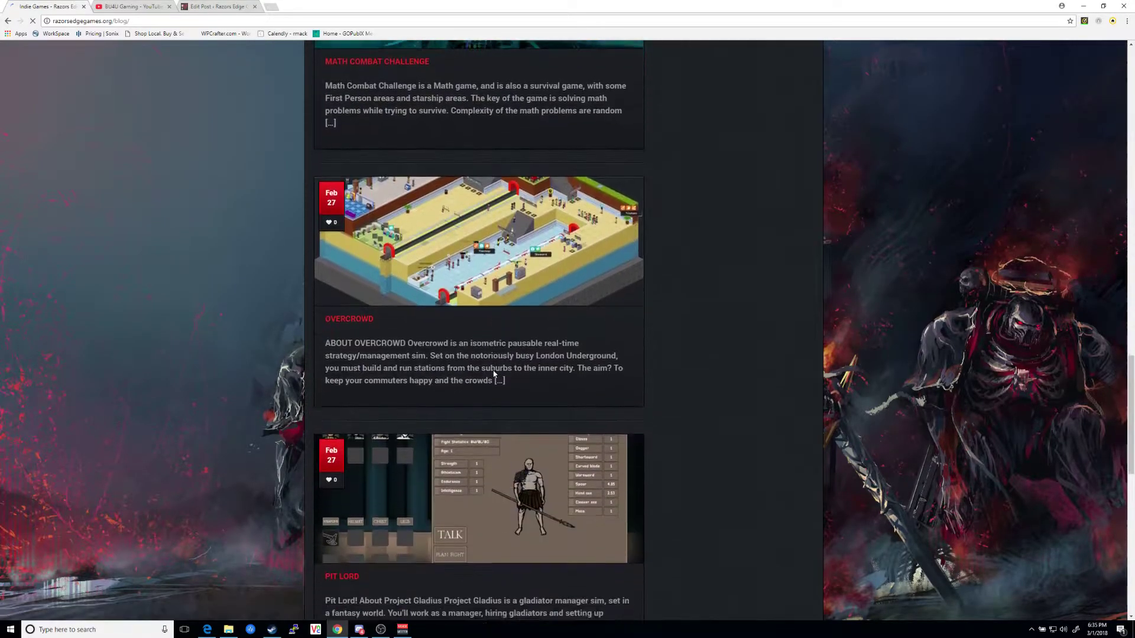
scroll(494, 373, "down", 12)
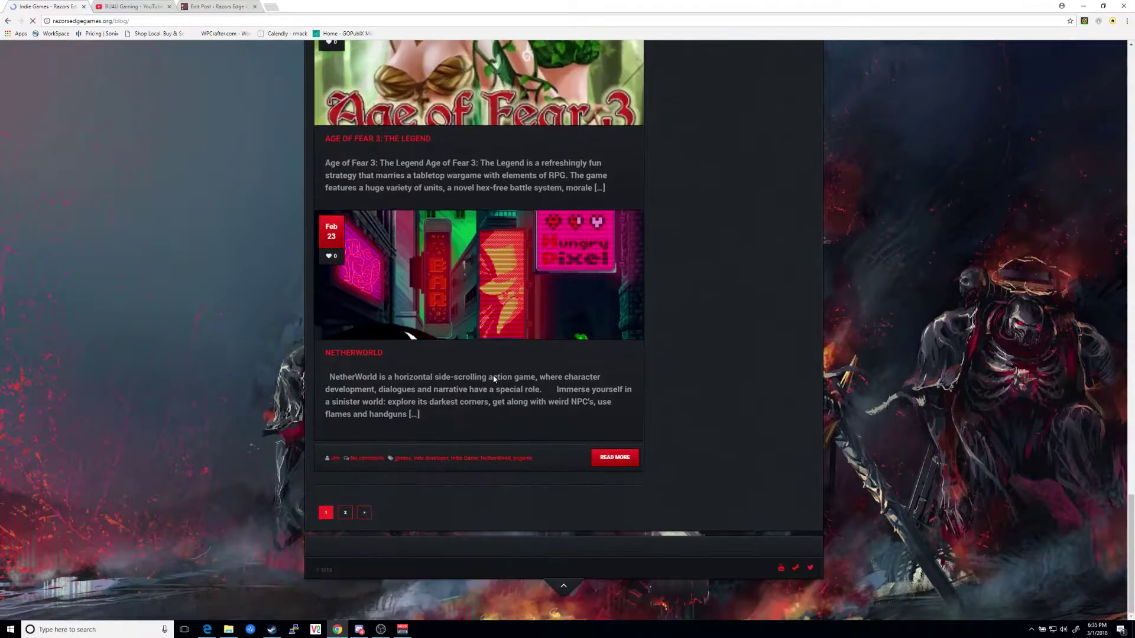
scroll(478, 296, "up", 4)
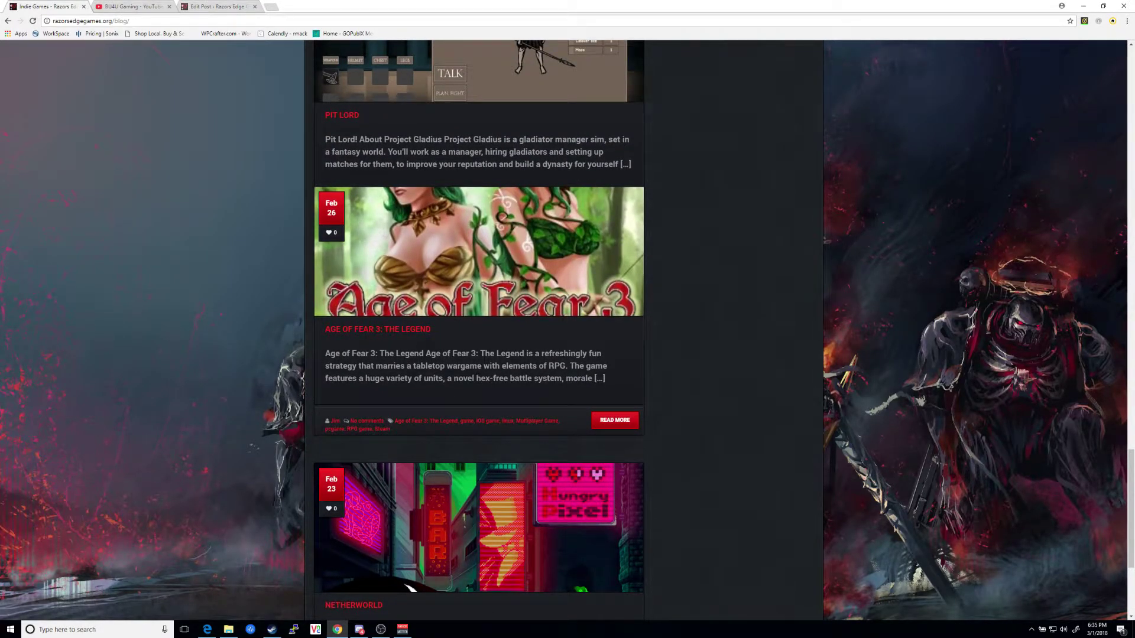
scroll(434, 320, "down", 2)
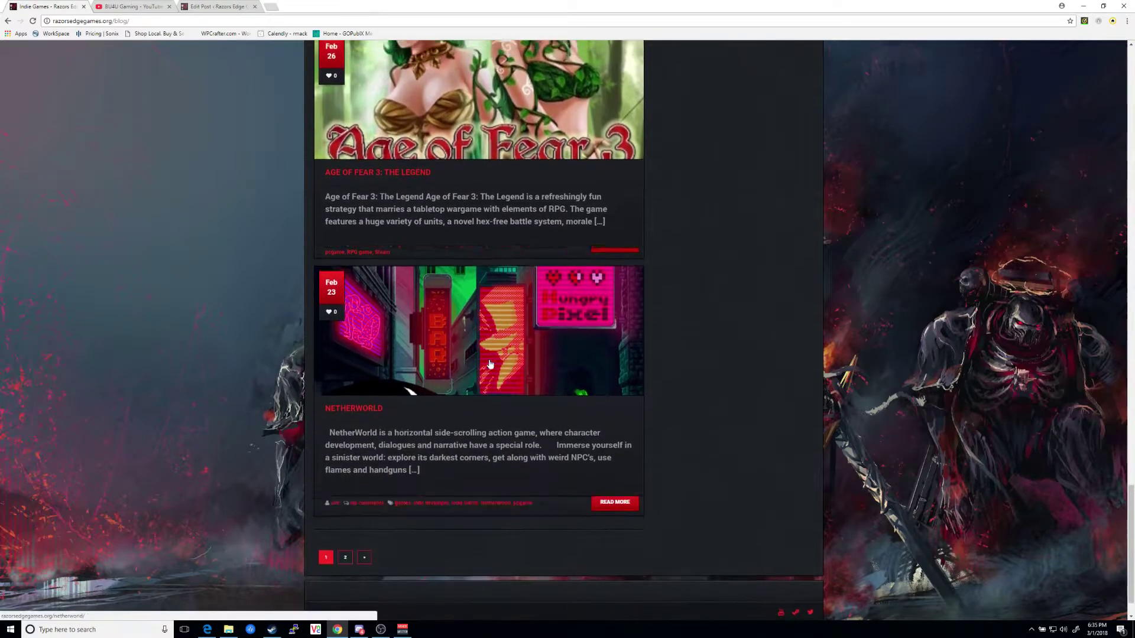
scroll(433, 320, "down", 1)
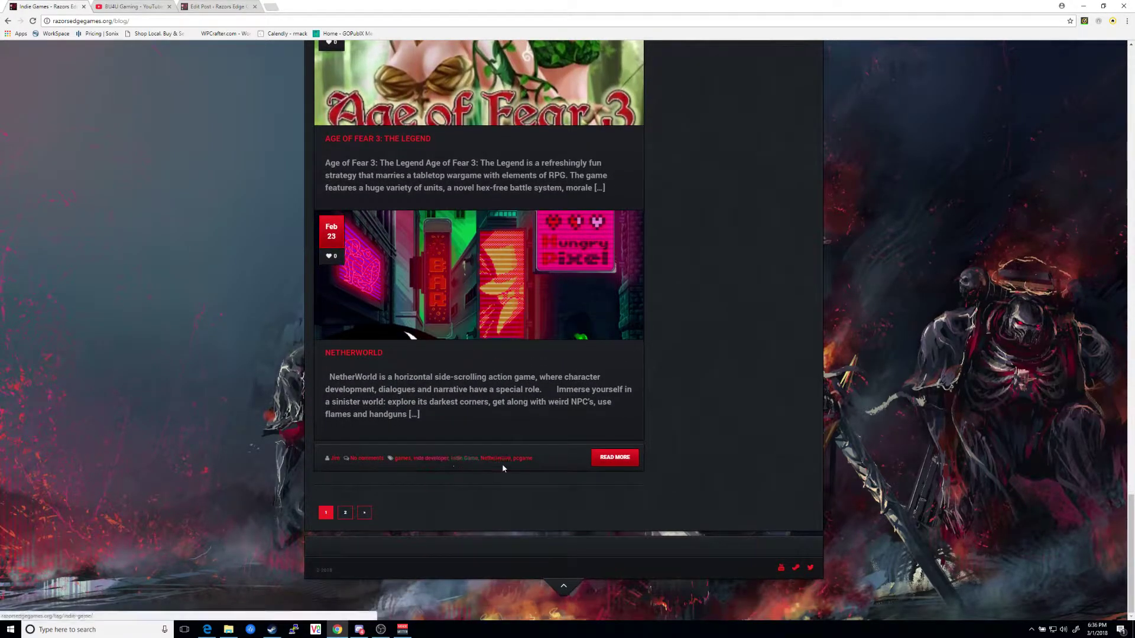
scroll(483, 289, "up", 5)
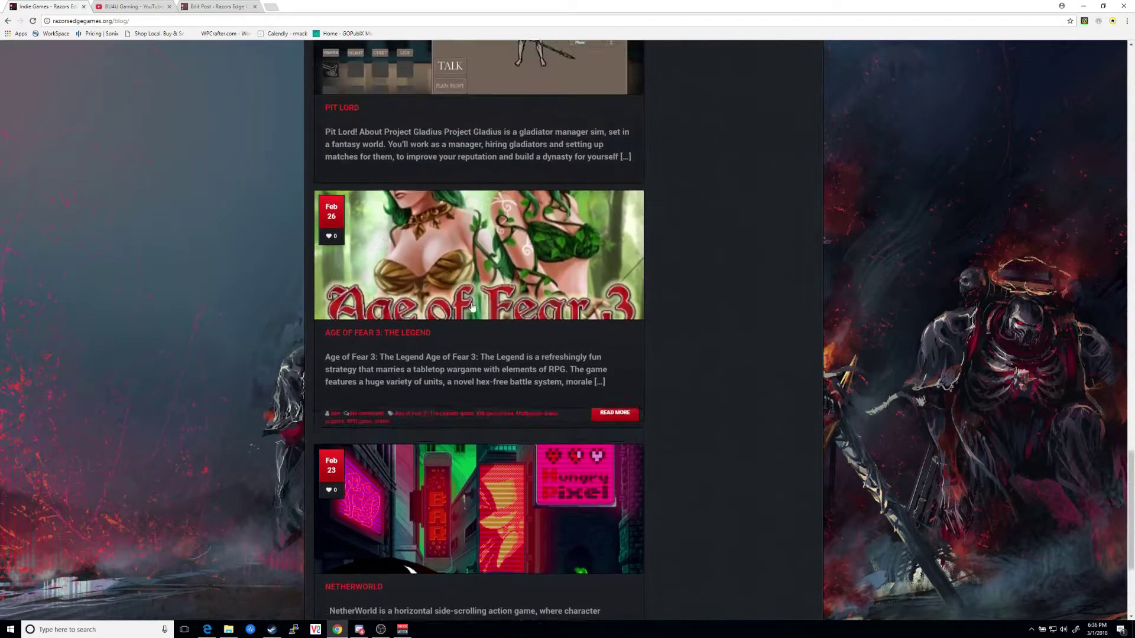
scroll(483, 290, "up", 8)
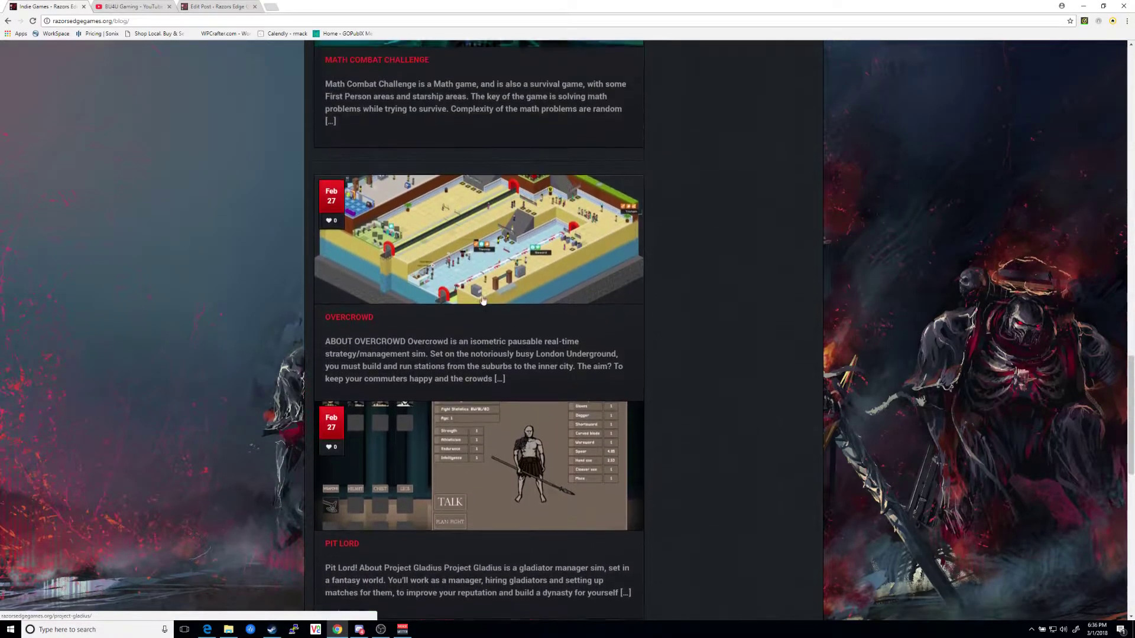
scroll(483, 300, "up", 9)
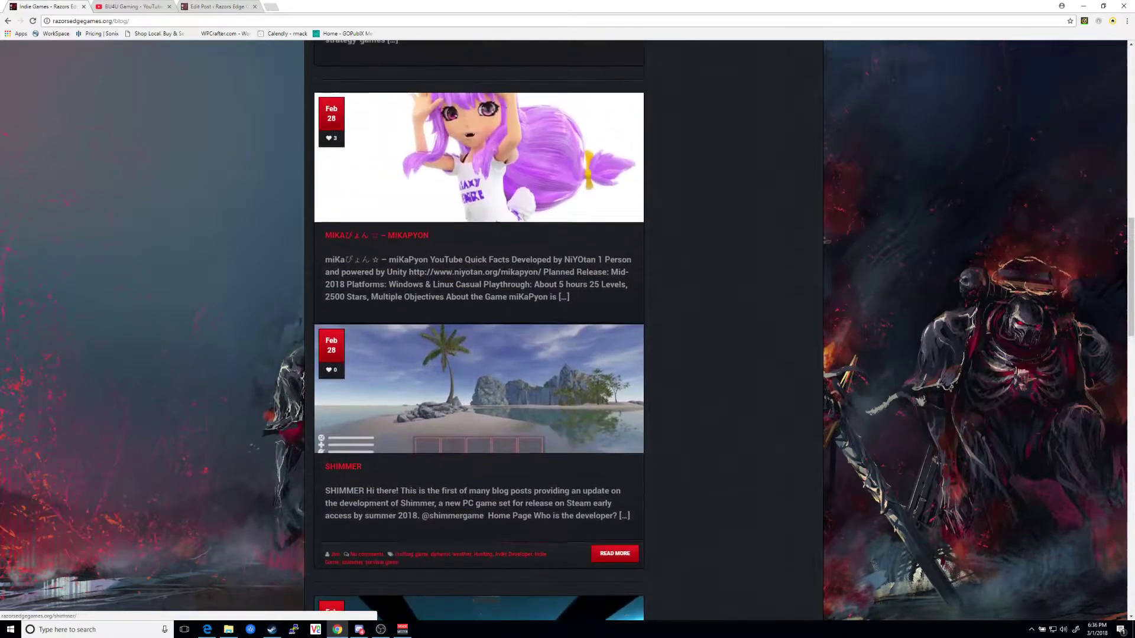
scroll(504, 283, "up", 4)
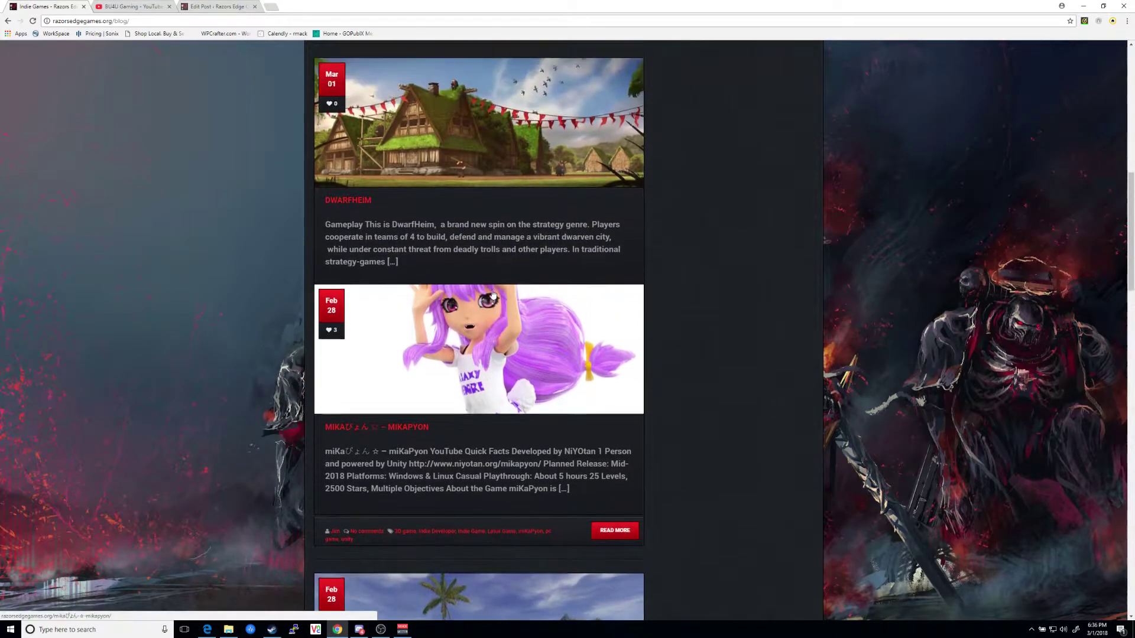
scroll(485, 296, "up", 5)
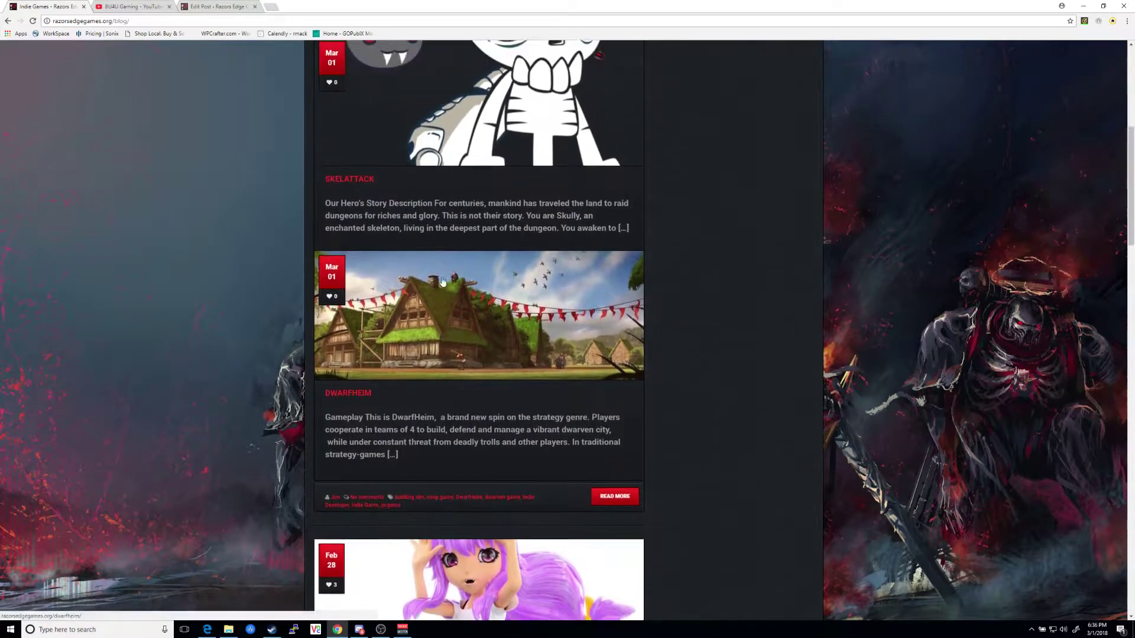
Run a search from the Indie Games page and open the MARS 2000 post.
scroll(449, 307, "up", 6)
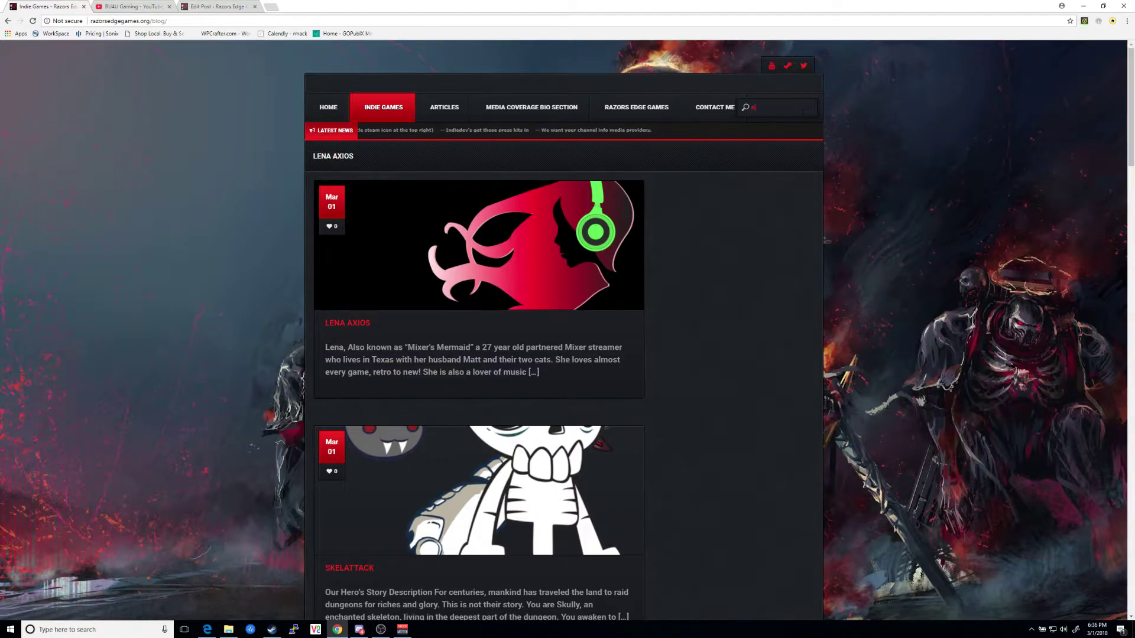
key("Return")
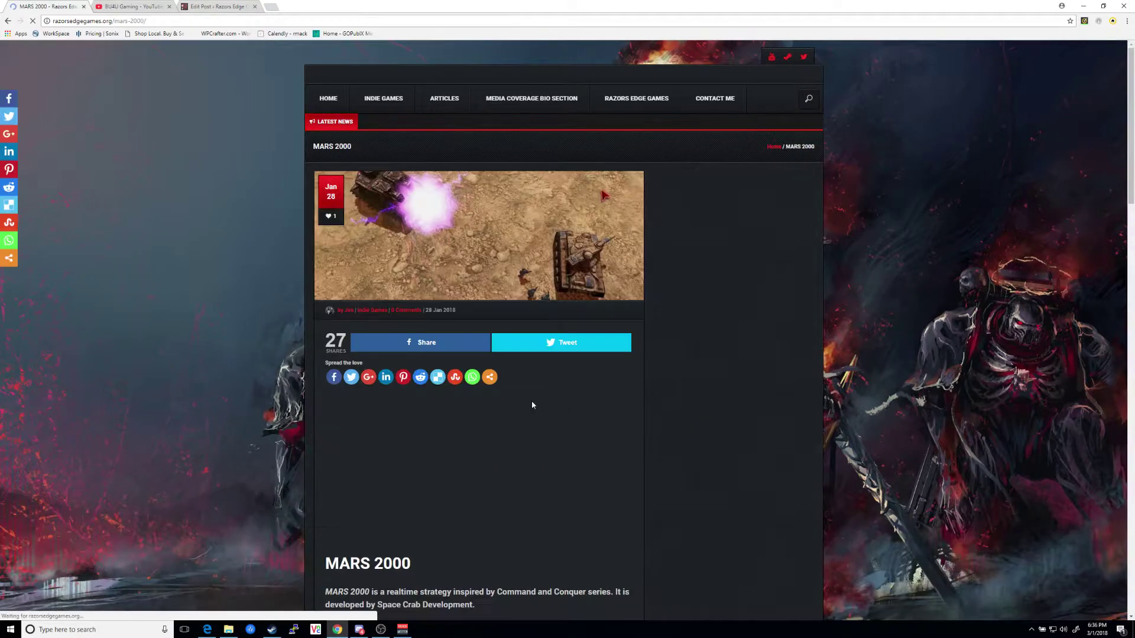
Examine the MARS 2000 post, including its share options, embedded videos, gameplay sections, Our Story text and support links.
scroll(479, 360, "down", 2)
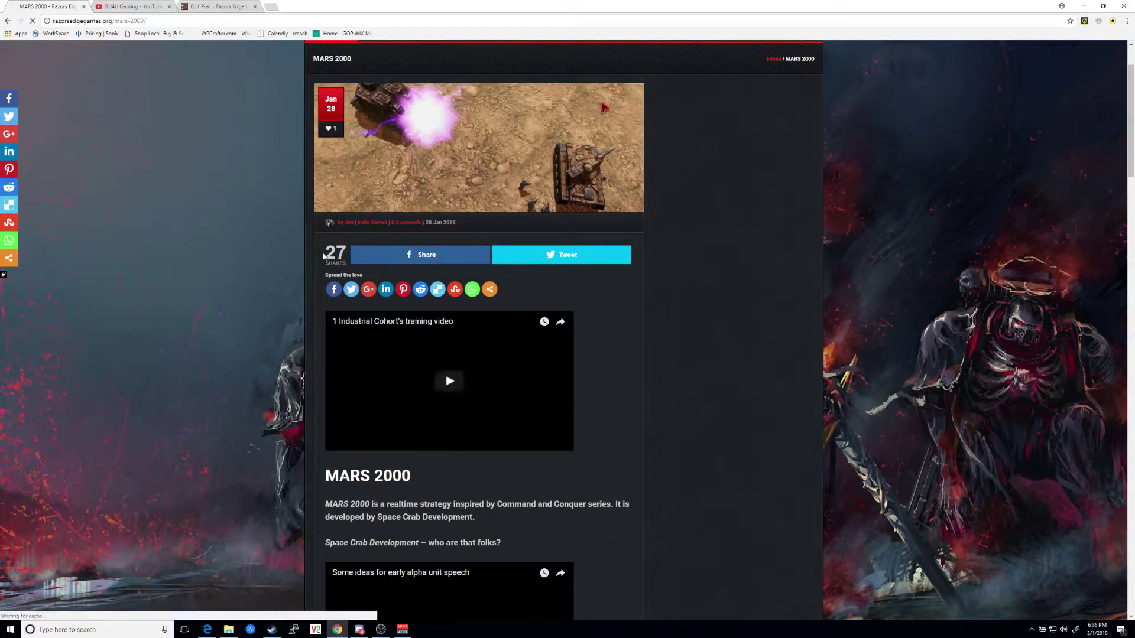
scroll(414, 313, "down", 3)
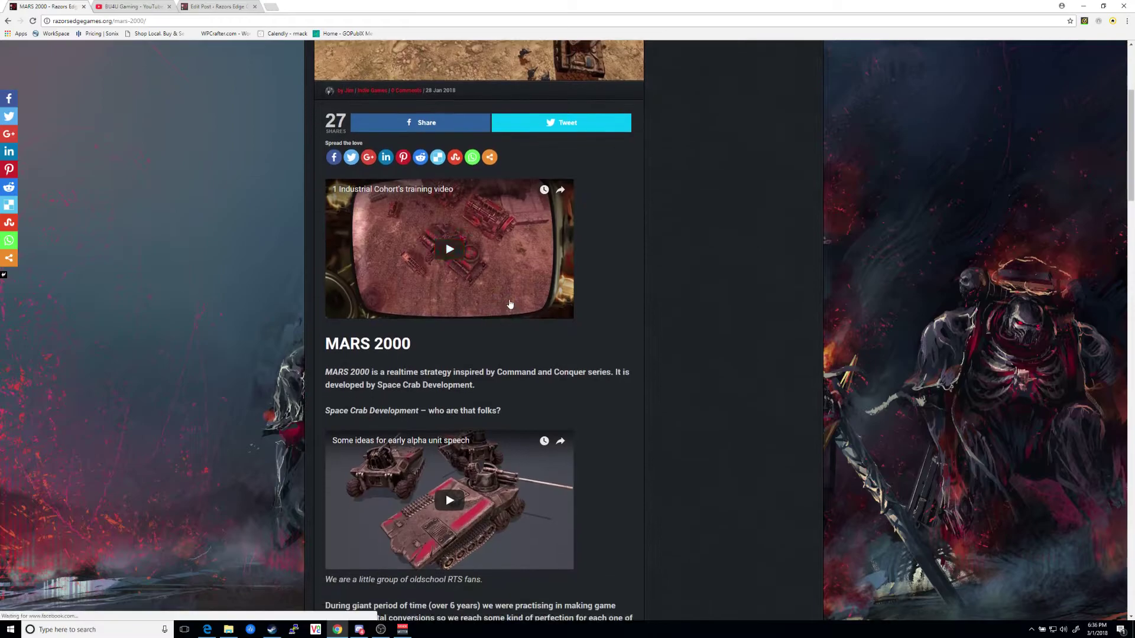
scroll(447, 262, "down", 5)
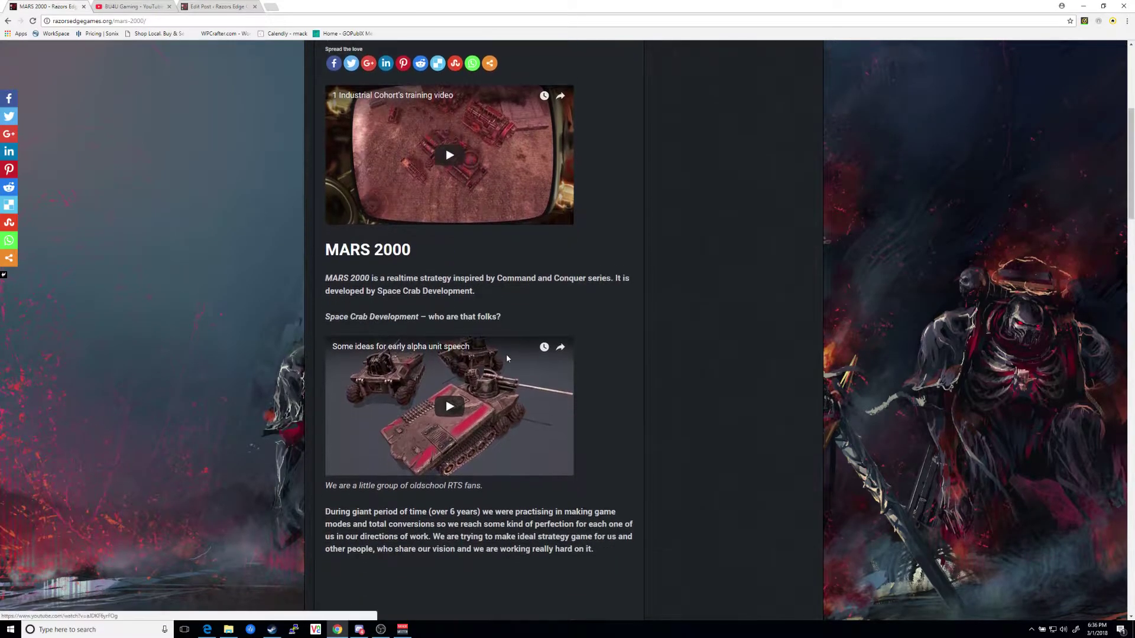
scroll(555, 370, "down", 5)
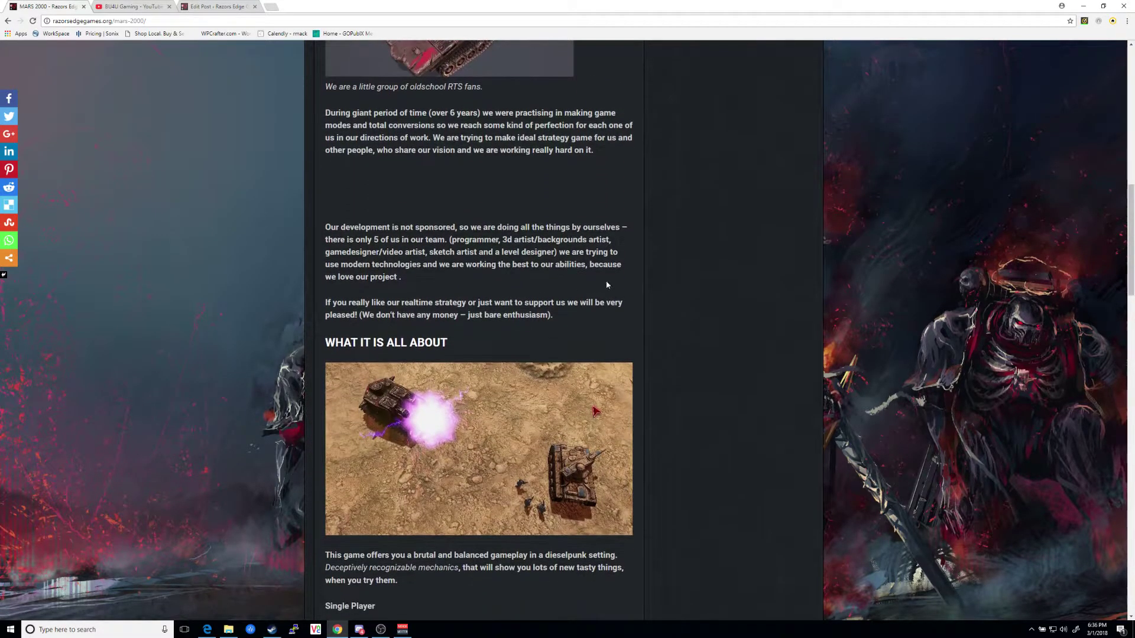
scroll(688, 351, "down", 5)
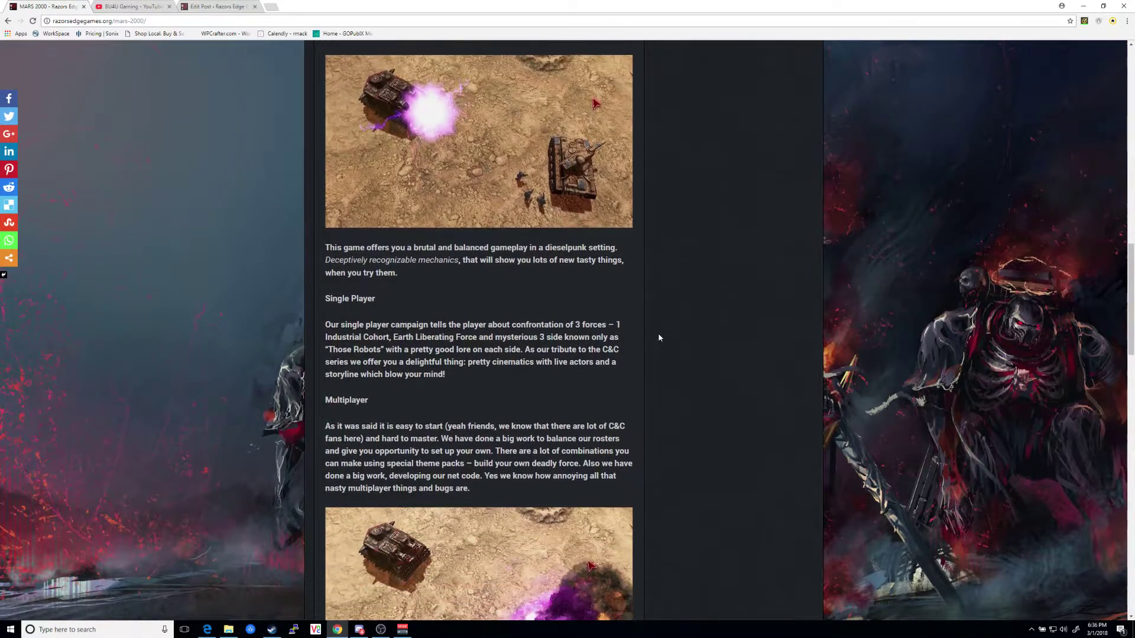
scroll(641, 335, "down", 6)
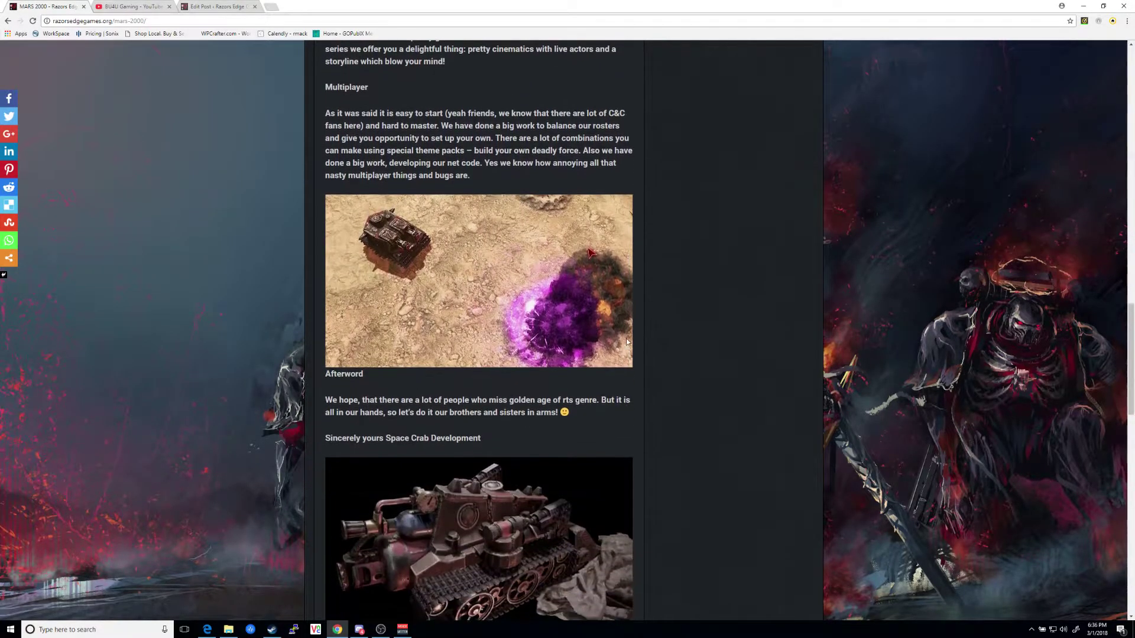
scroll(626, 344, "down", 4)
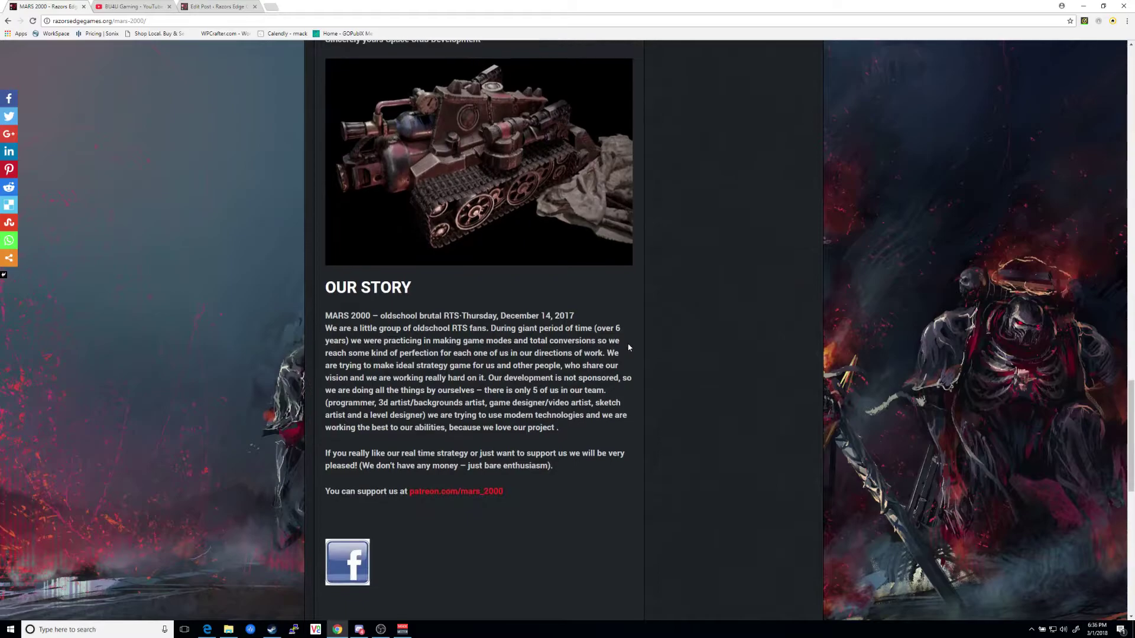
scroll(512, 410, "down", 7)
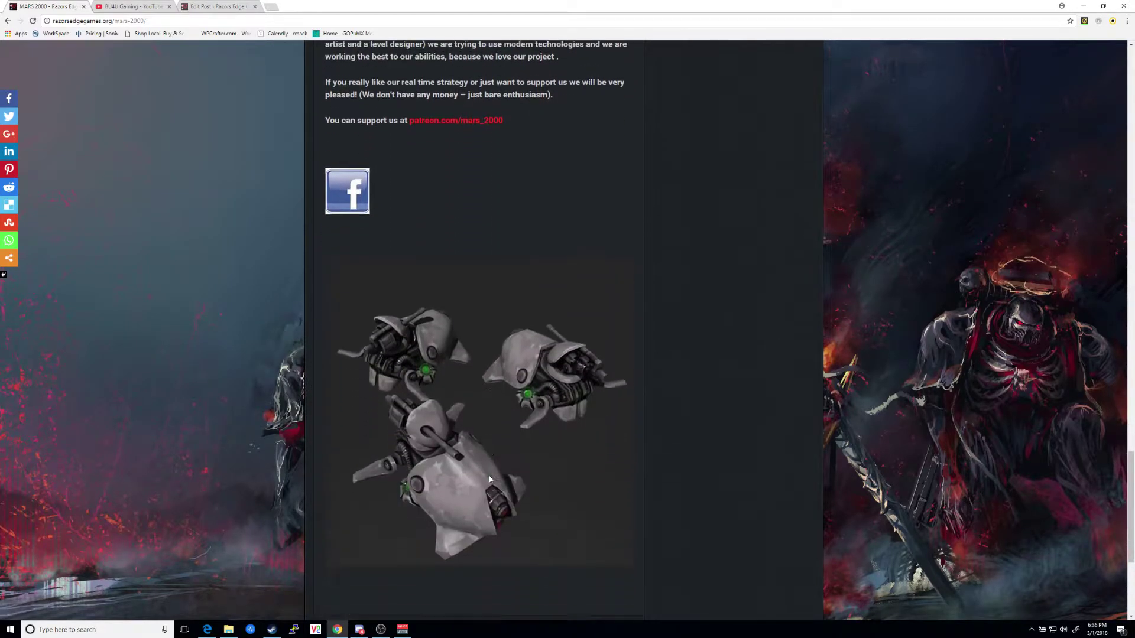
scroll(419, 449, "up", 5)
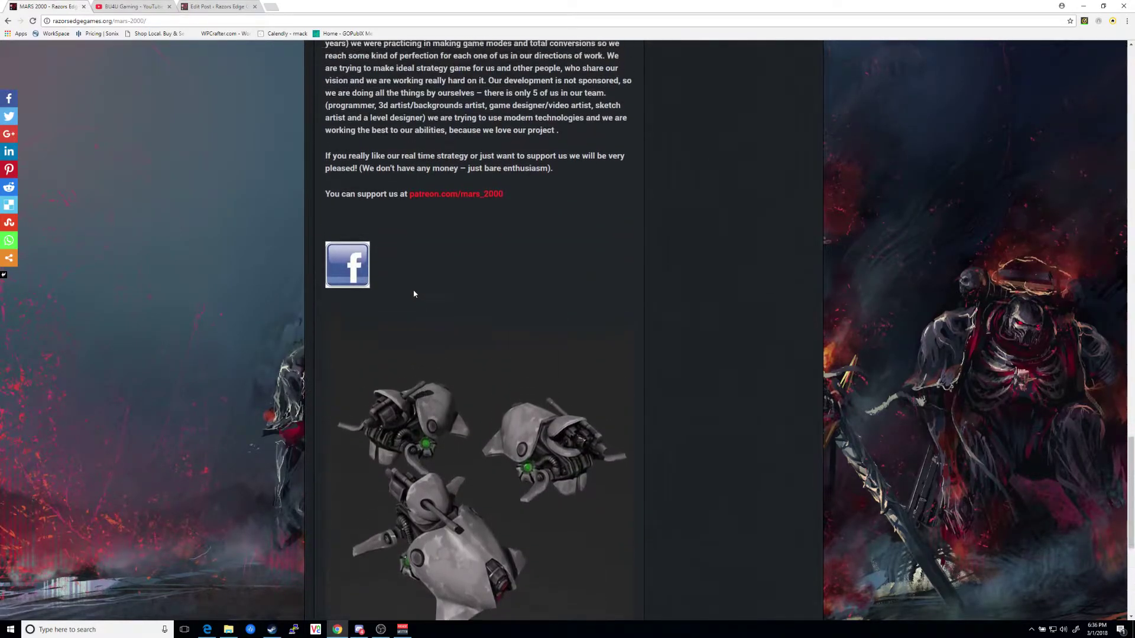
scroll(444, 294, "up", 2)
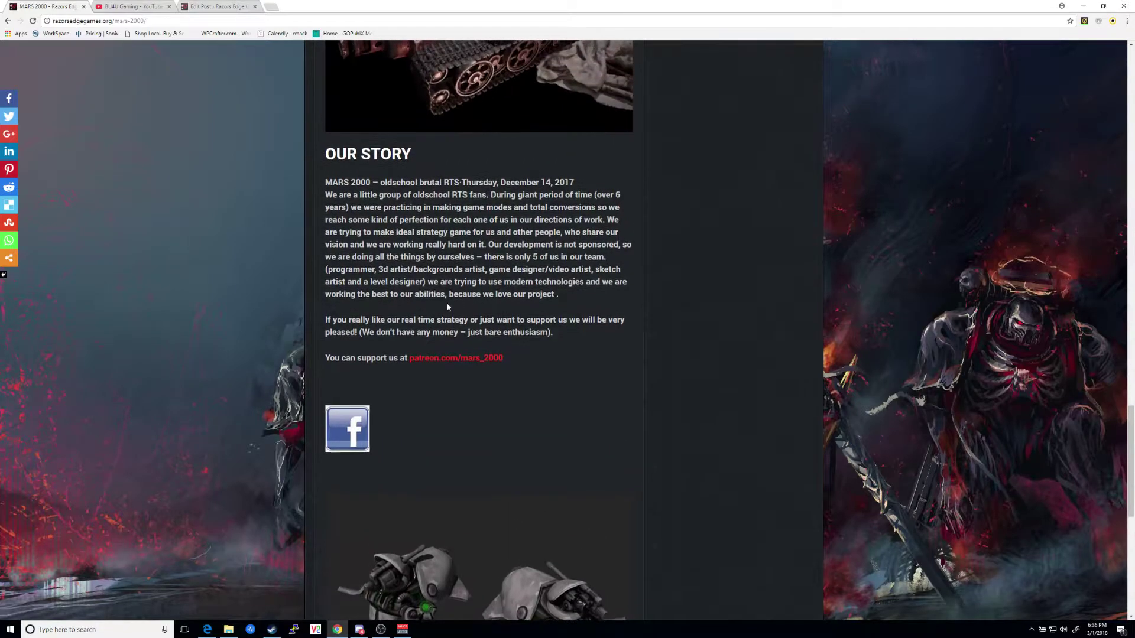
scroll(485, 379, "up", 5)
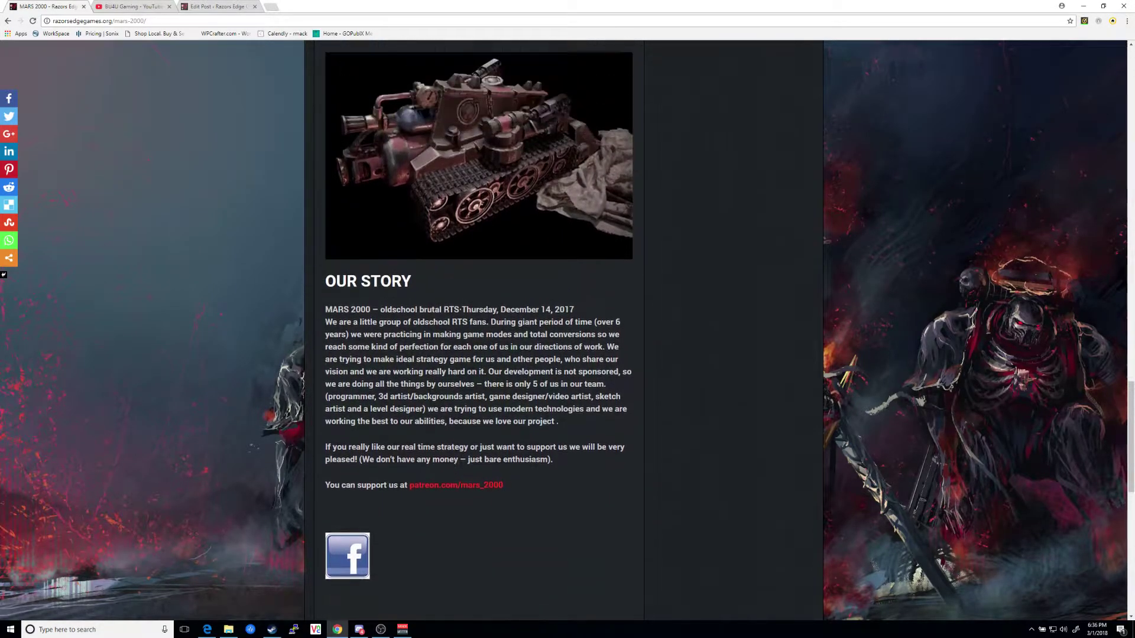
scroll(589, 385, "up", 6)
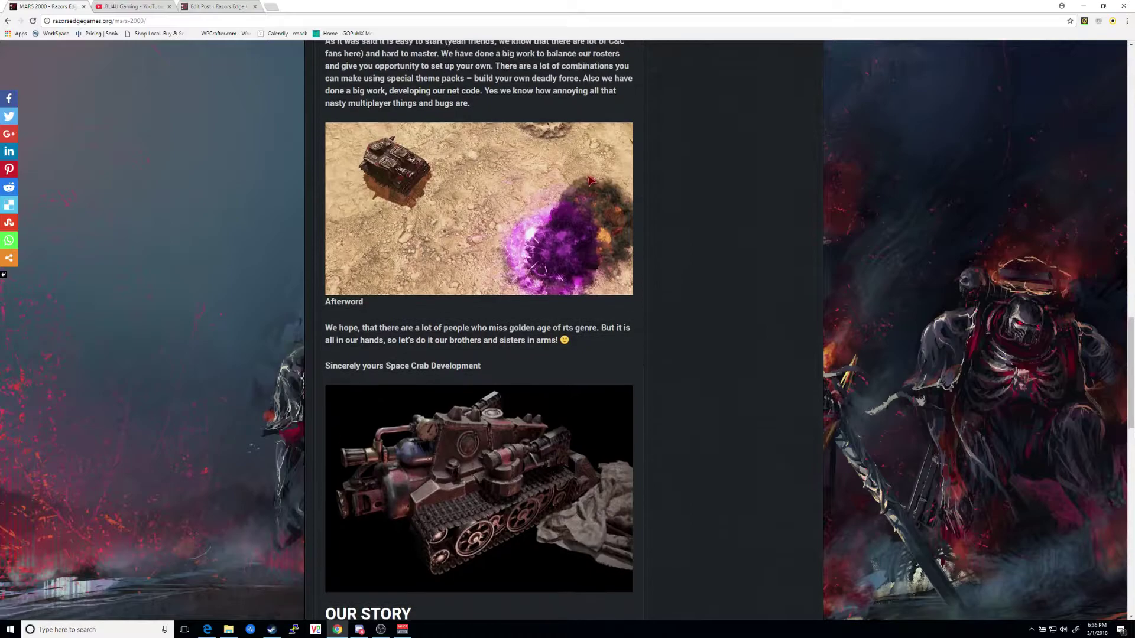
scroll(589, 385, "up", 5)
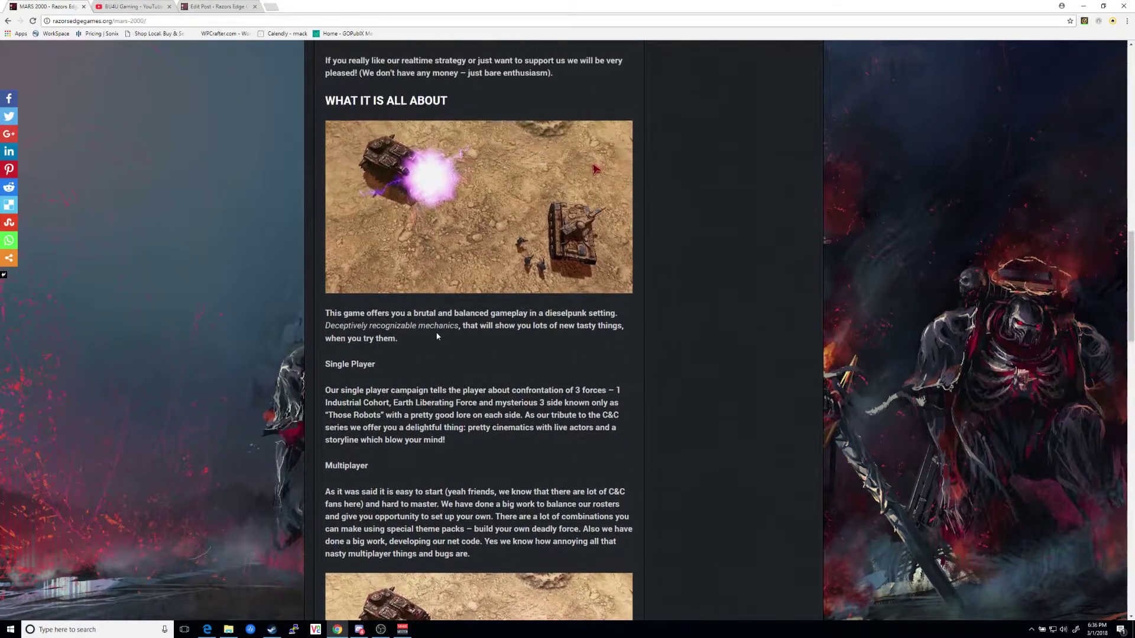
scroll(432, 271, "up", 2)
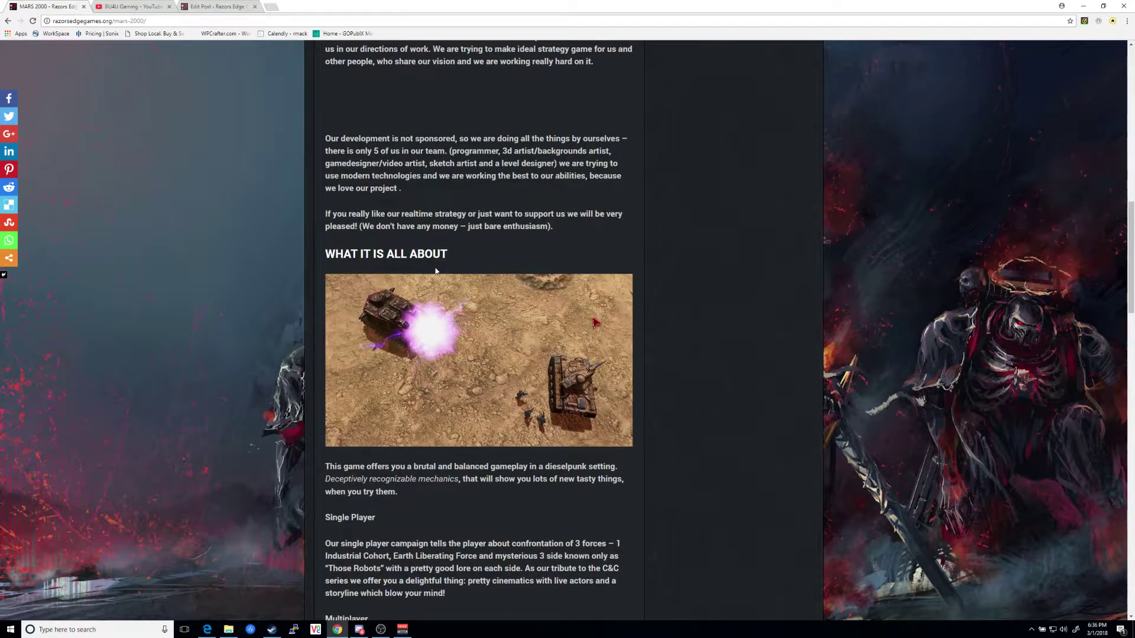
scroll(480, 200, "up", 3)
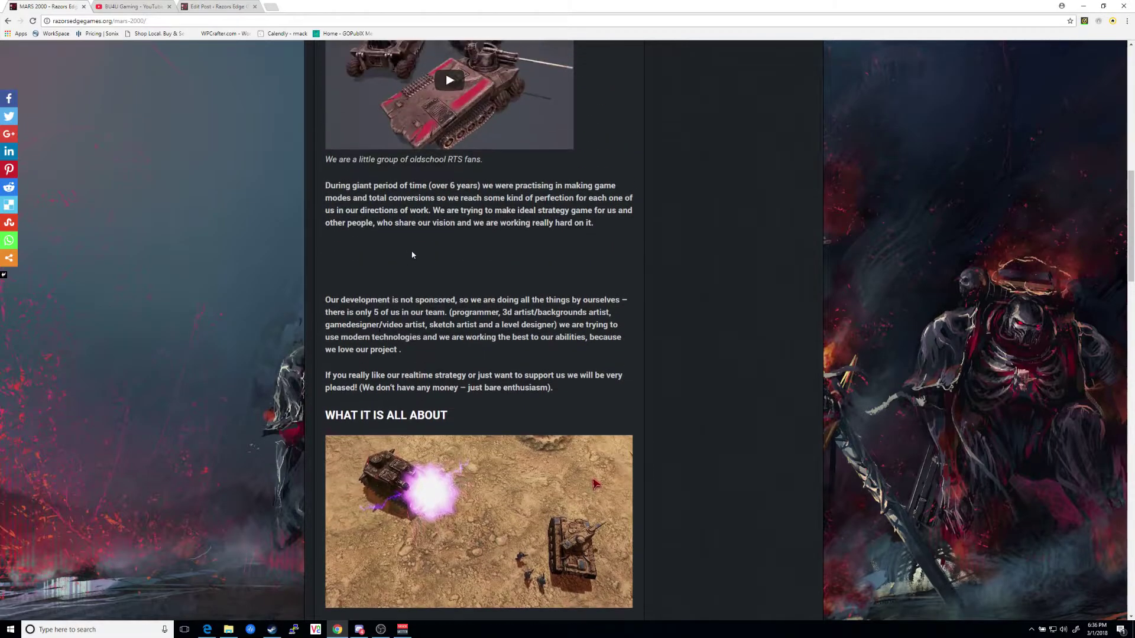
Open the full list of additional sharing services for the MARS 2000 post, browse through it, and close it.
scroll(472, 257, "up", 2)
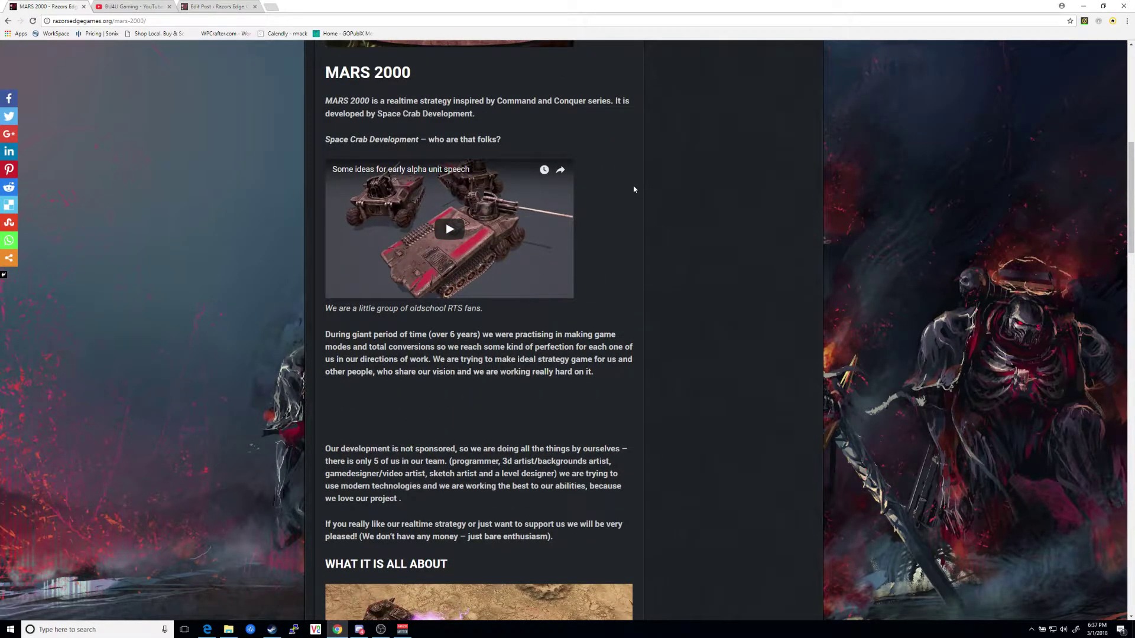
scroll(638, 195, "up", 5)
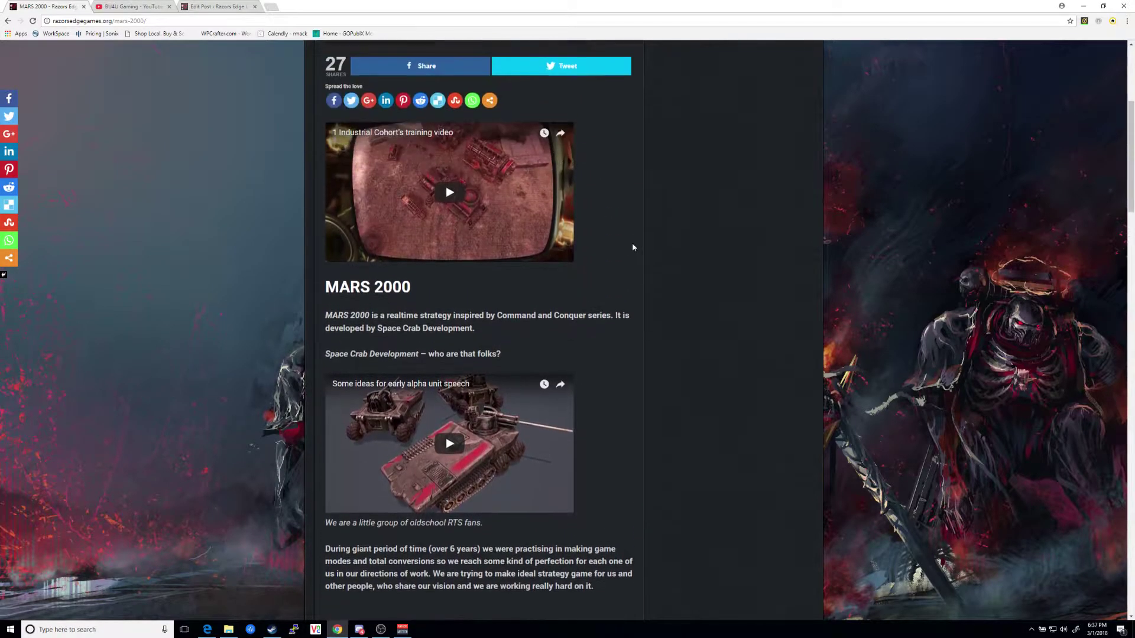
scroll(639, 260, "up", 3)
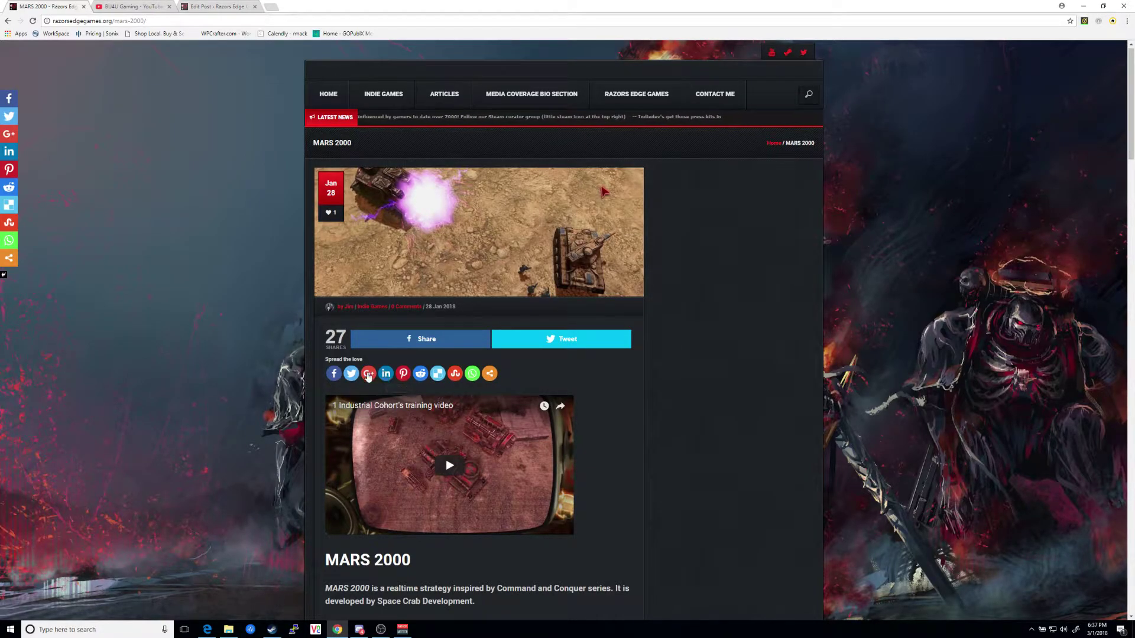
left_click(488, 375)
scroll(506, 324, "down", 5)
scroll(519, 333, "down", 10)
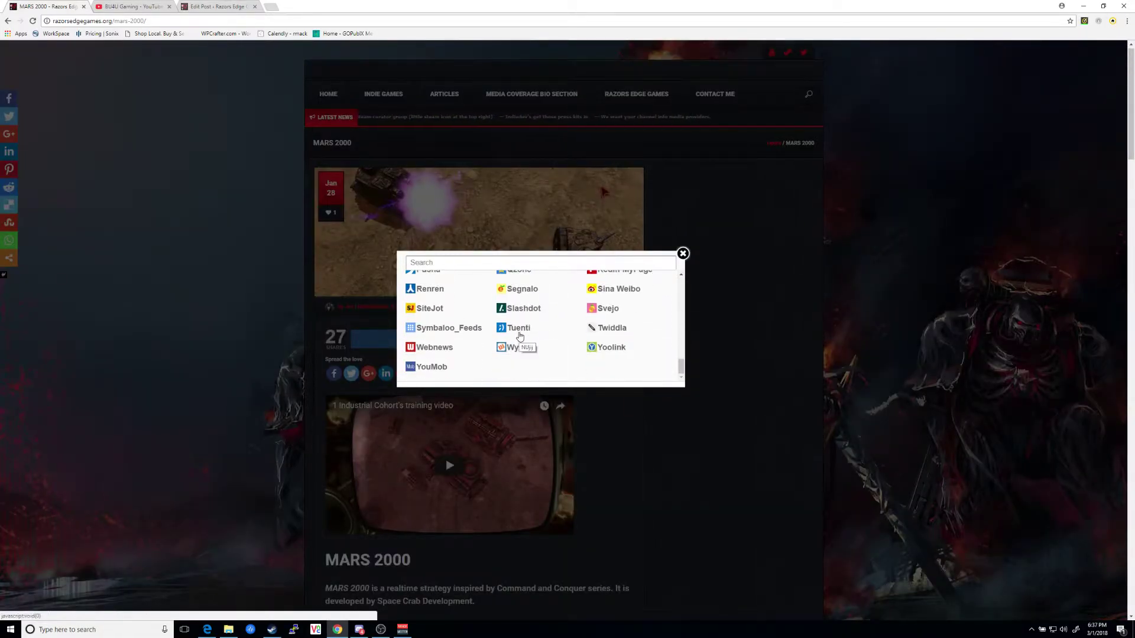
scroll(462, 346, "up", 15)
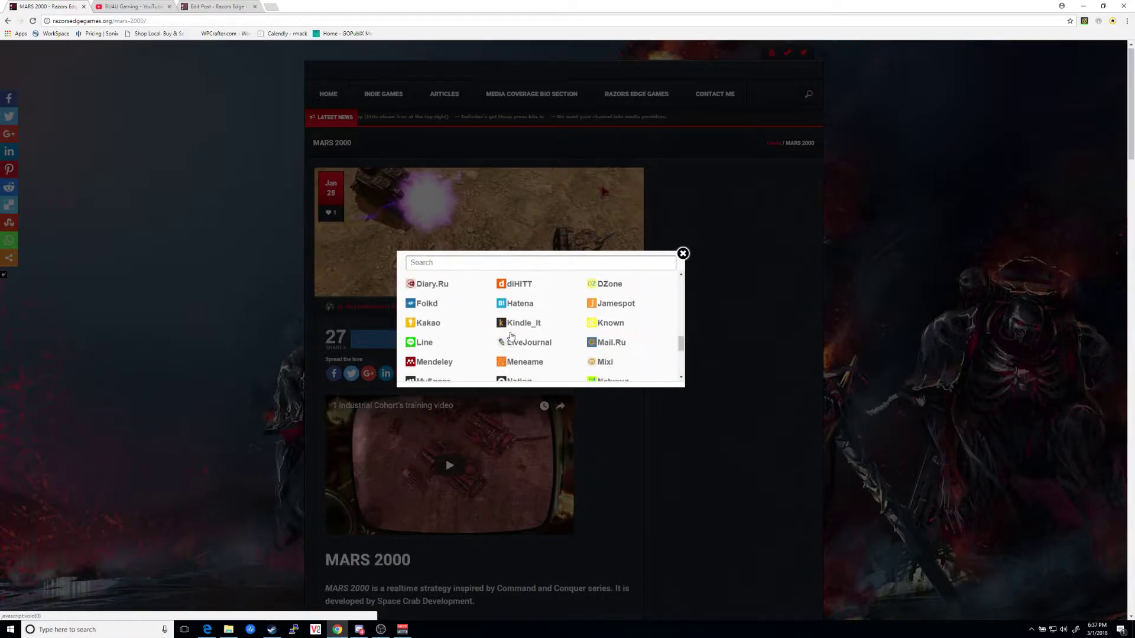
left_click(683, 253)
Look over the MARS 2000 post, from its share options and videos through the gameplay sections to Our Story and its support links.
scroll(681, 270, "down", 2)
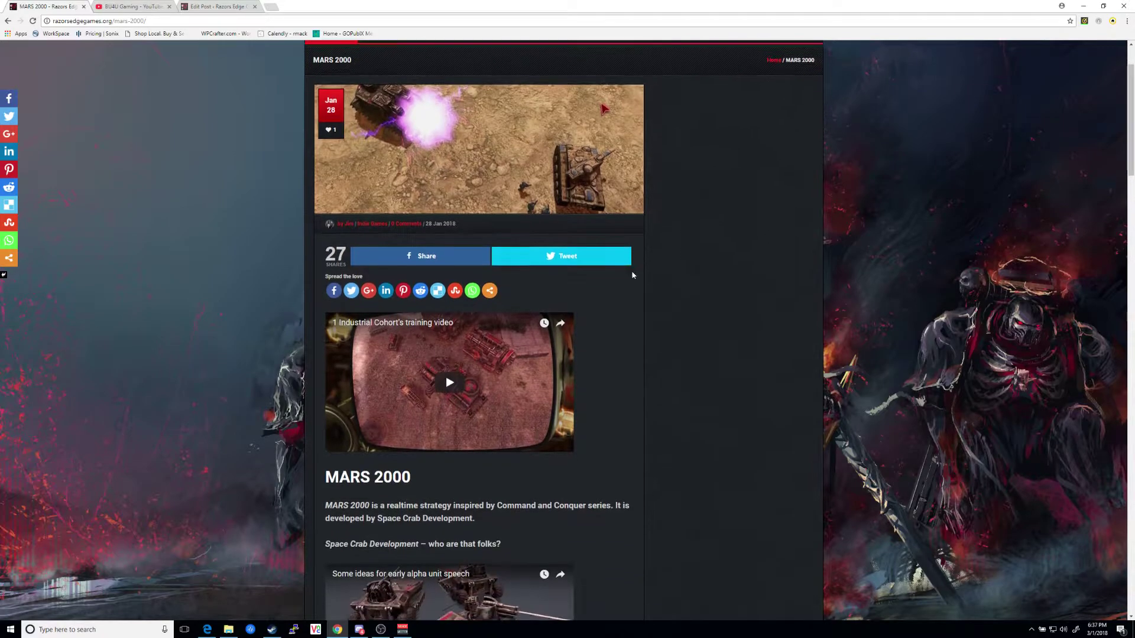
scroll(409, 205, "up", 2)
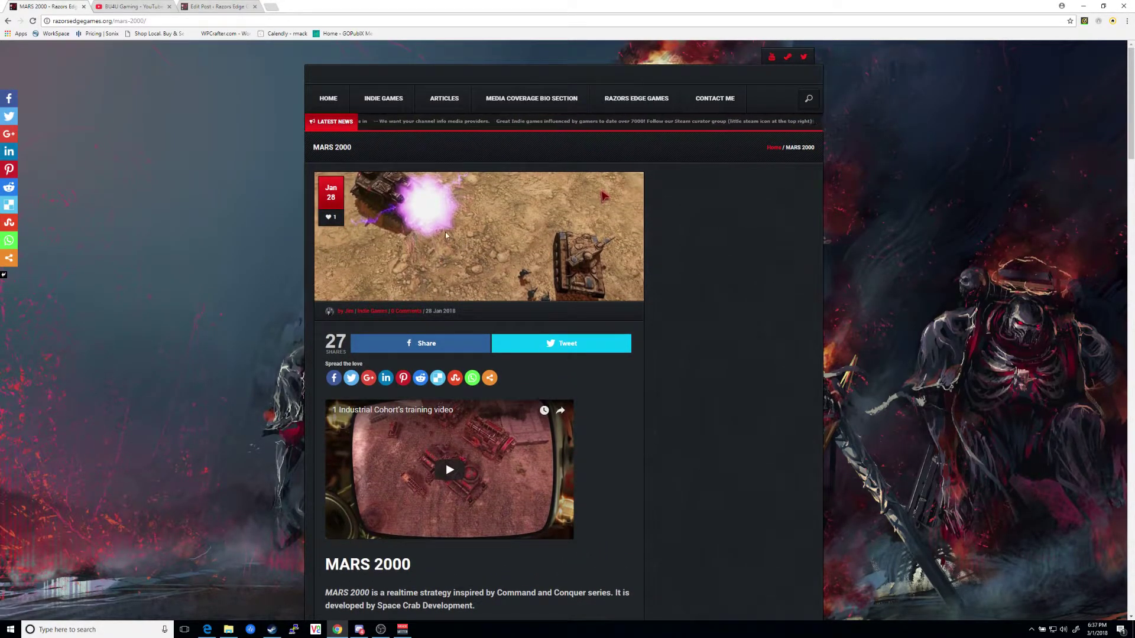
scroll(397, 333, "down", 2)
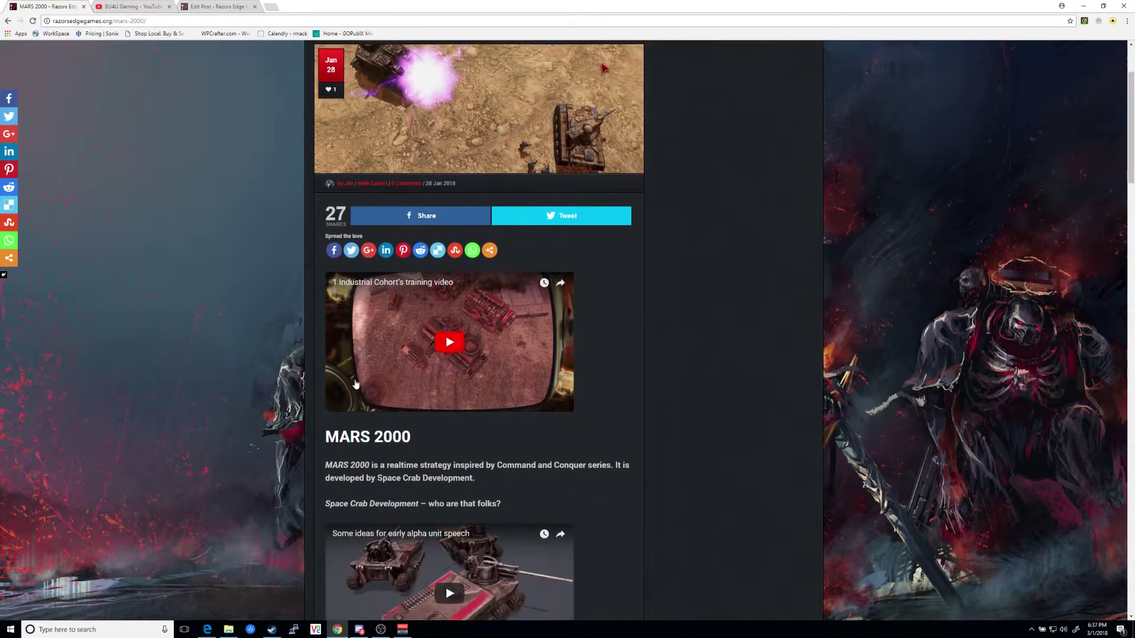
scroll(414, 384, "down", 3)
scroll(430, 439, "down", 10)
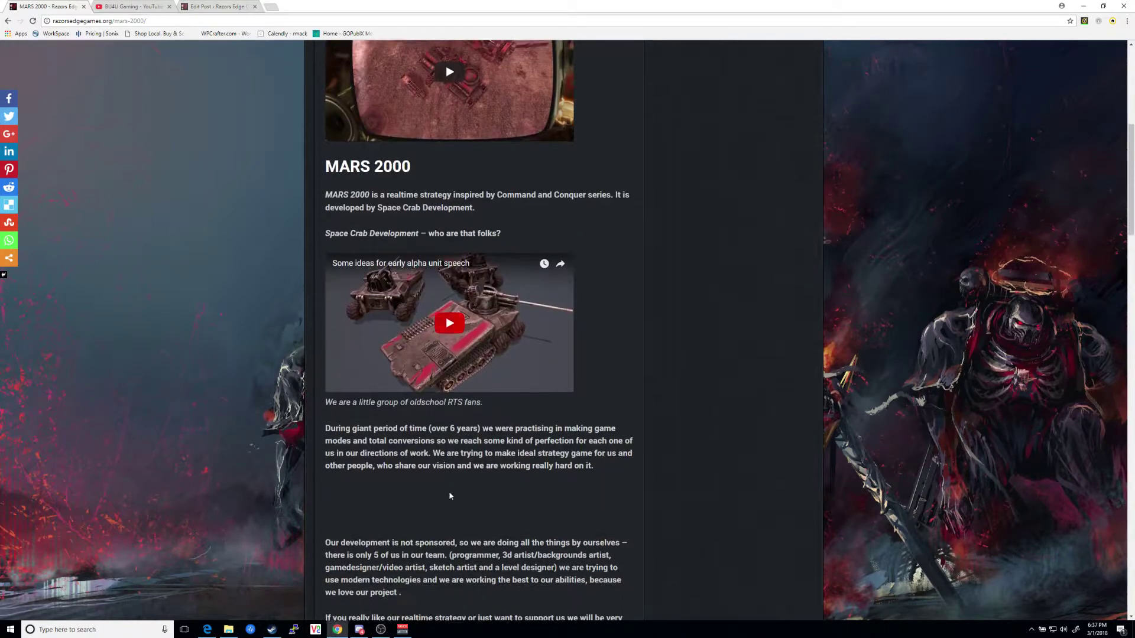
scroll(381, 476, "down", 9)
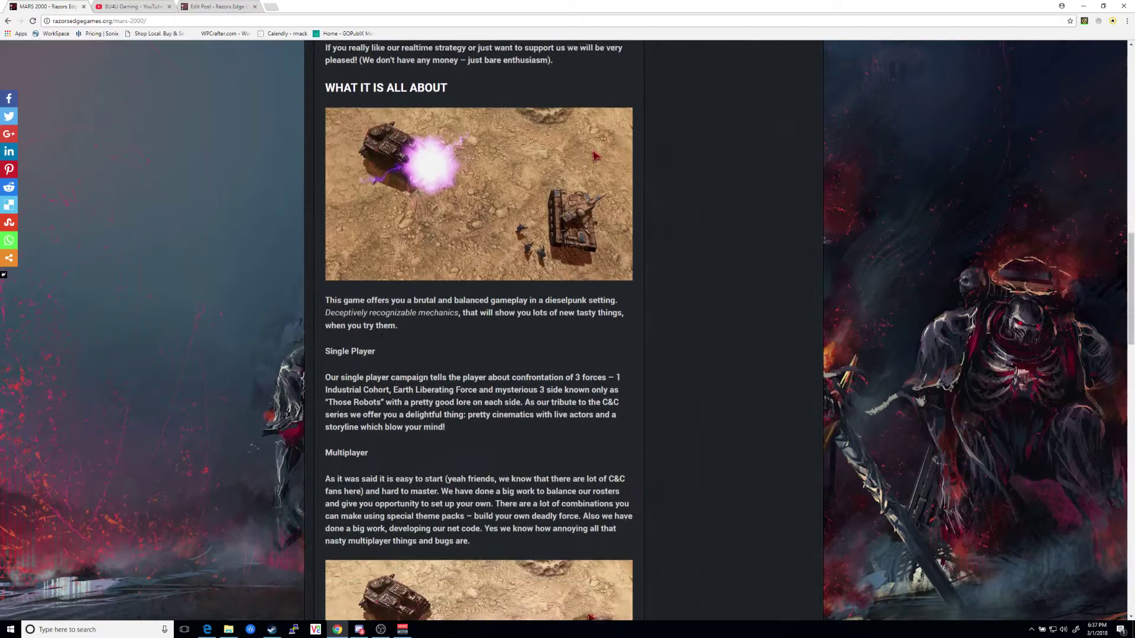
scroll(388, 510, "down", 10)
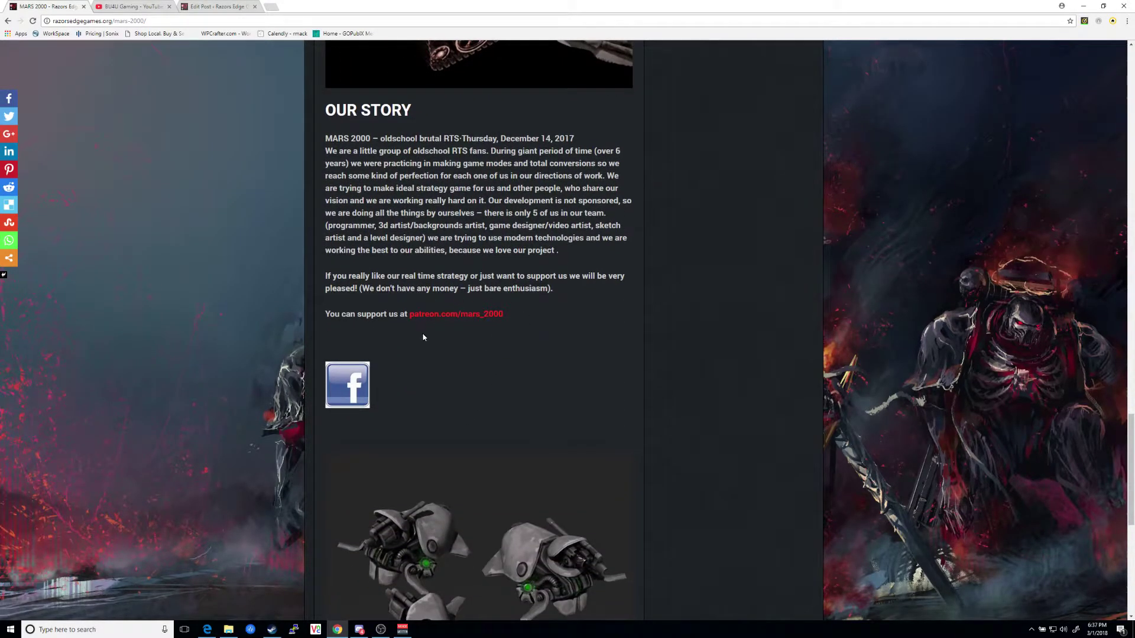
scroll(423, 336, "up", 10)
scroll(571, 278, "up", 13)
scroll(556, 223, "up", 4)
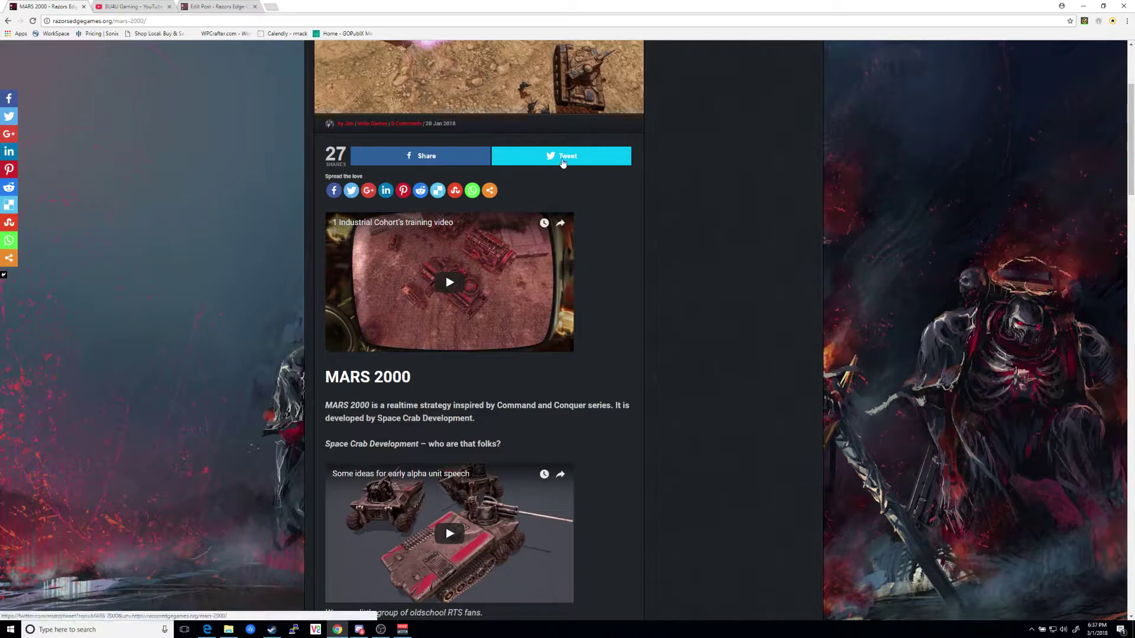
left_click(563, 163)
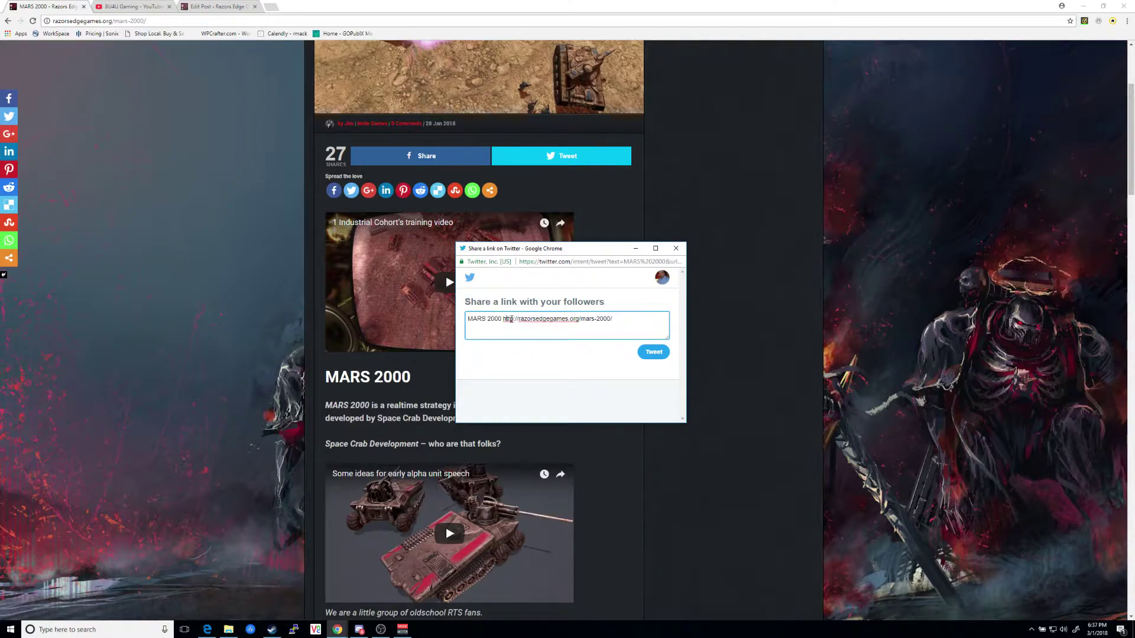
key("Return")
key("Return")
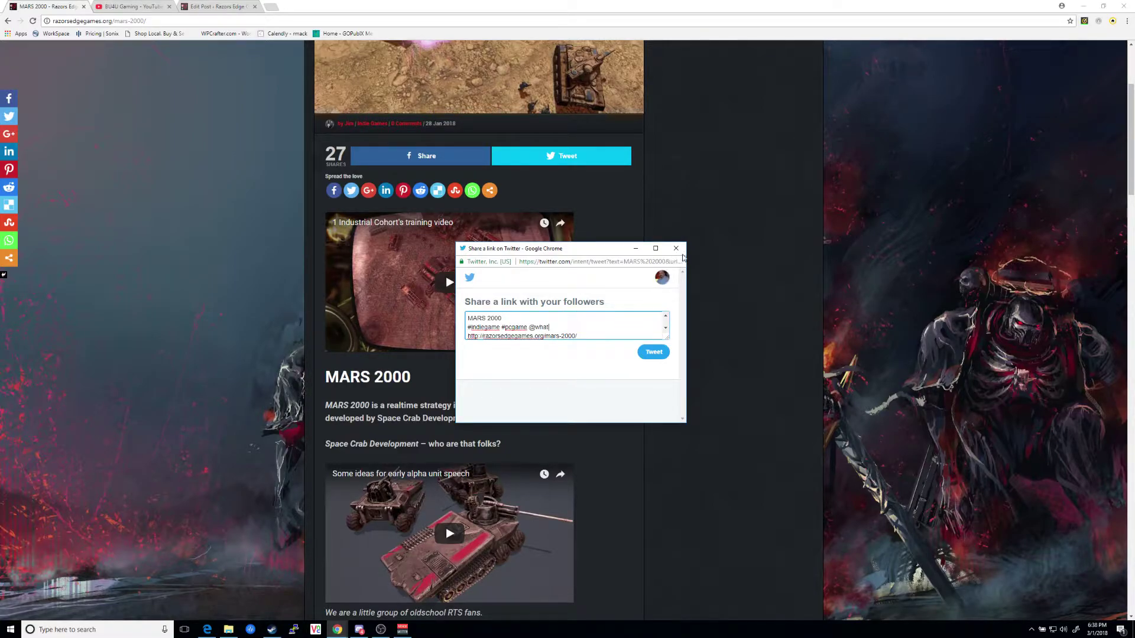
left_click(676, 249)
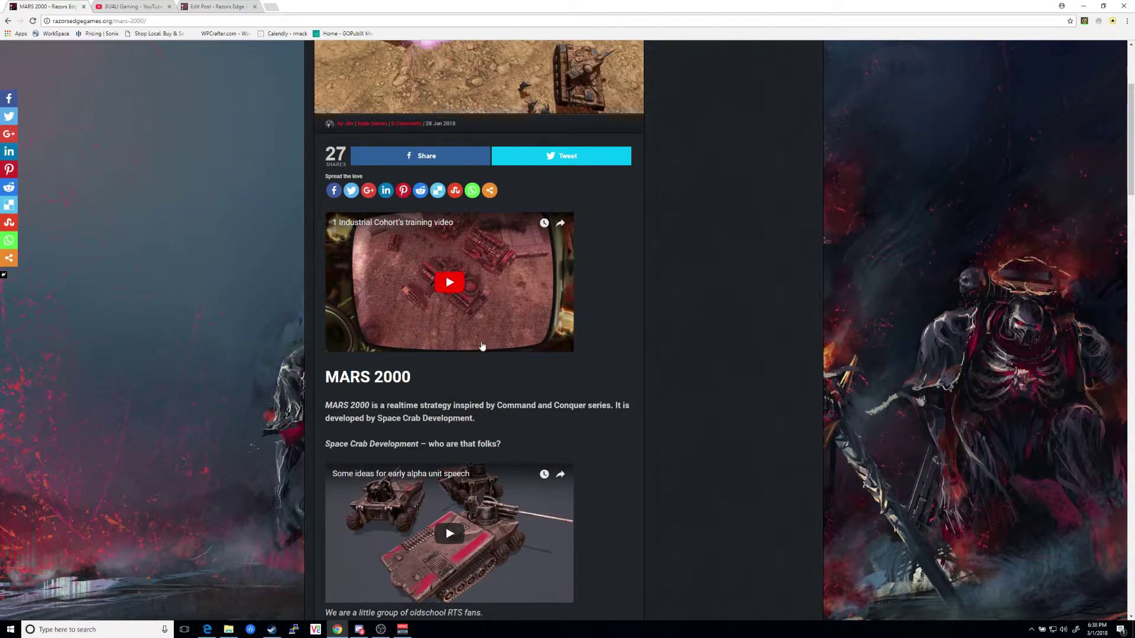
Return to the site's home page and open The Kaiju Offensive post from Trending Posts.
scroll(482, 346, "down", 5)
scroll(480, 371, "down", 1)
scroll(442, 363, "up", 2)
scroll(573, 415, "up", 6)
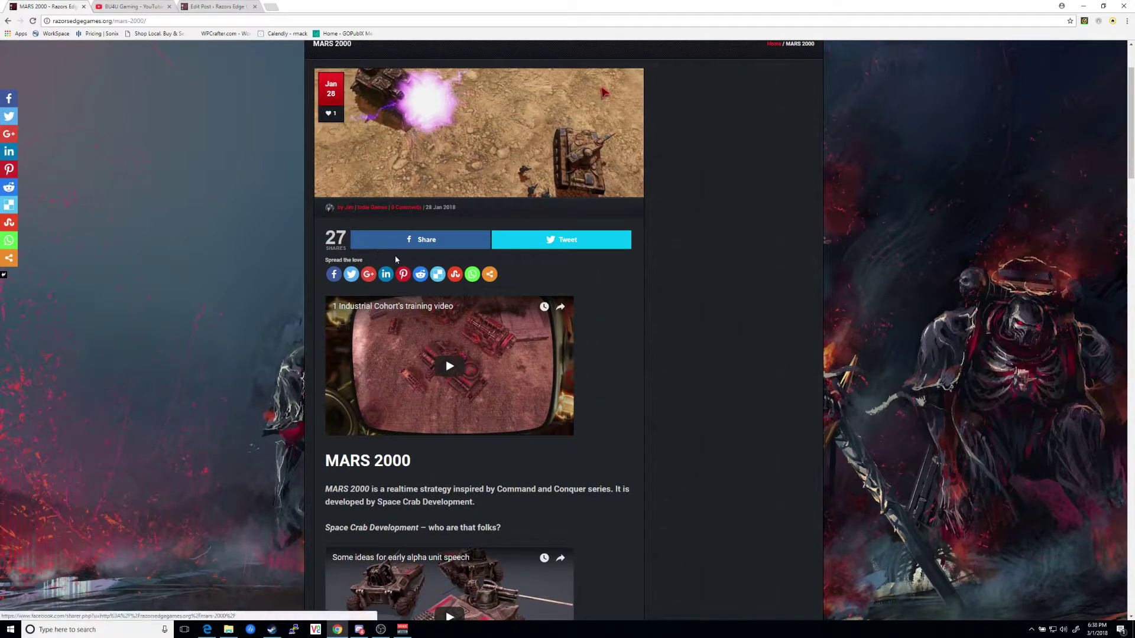
scroll(395, 256, "up", 2)
scroll(595, 371, "down", 2)
scroll(385, 240, "up", 2)
left_click(339, 101)
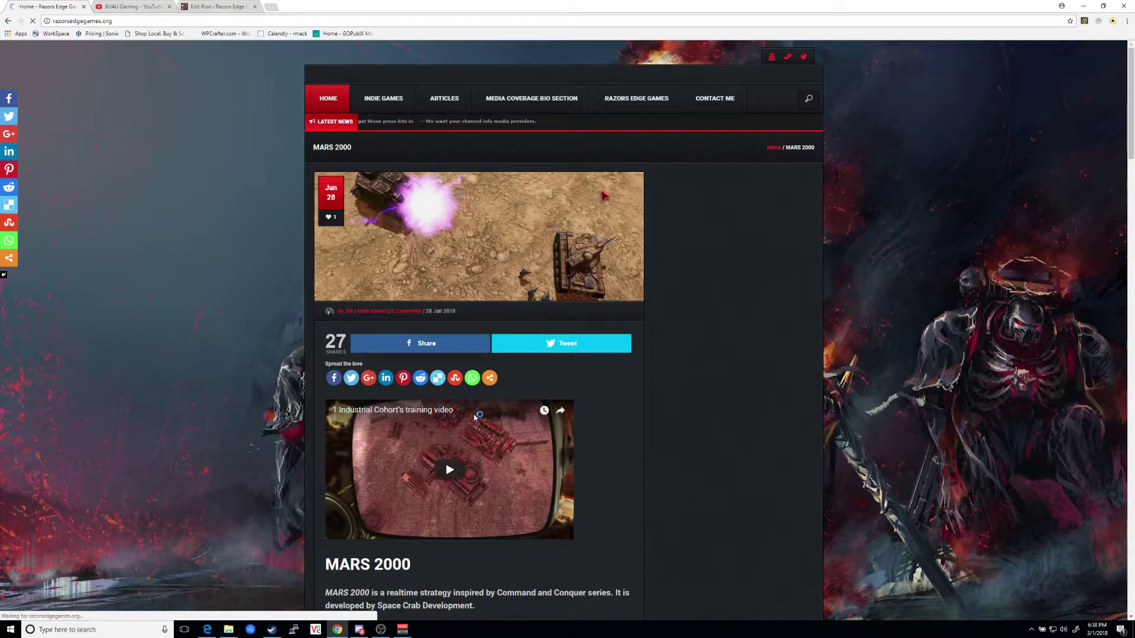
scroll(497, 451, "down", 5)
scroll(498, 452, "down", 7)
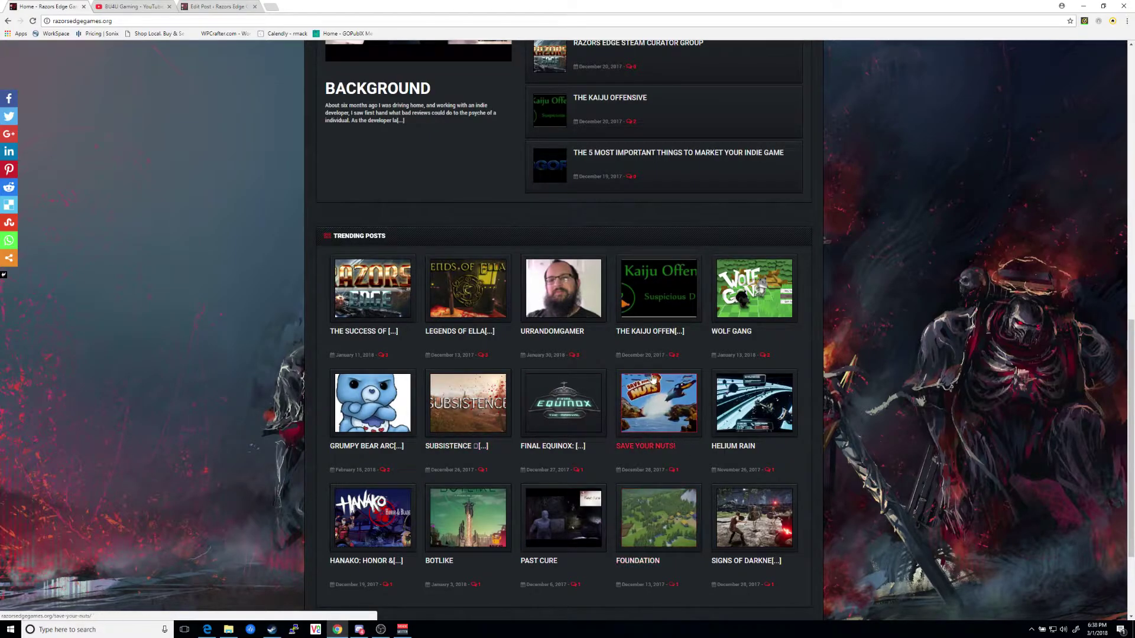
left_click(655, 304)
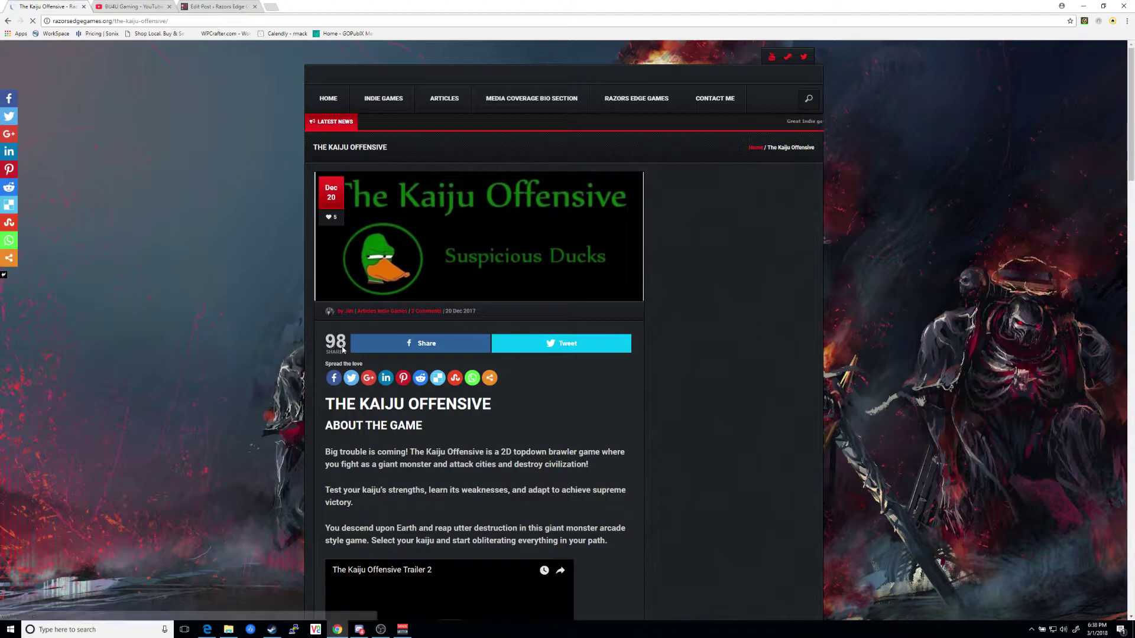
Examine The Kaiju Offensive post, including its share count, trailers, features, weapon demos, credits, factsheet and reader comments.
scroll(483, 387, "down", 3)
scroll(483, 386, "down", 8)
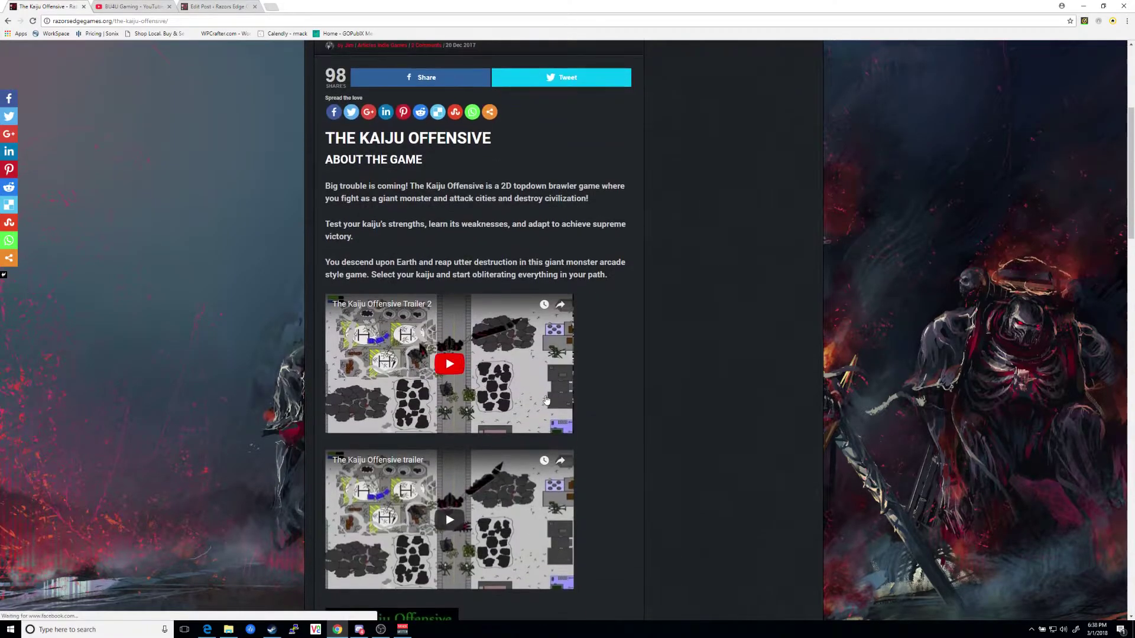
scroll(597, 437, "down", 13)
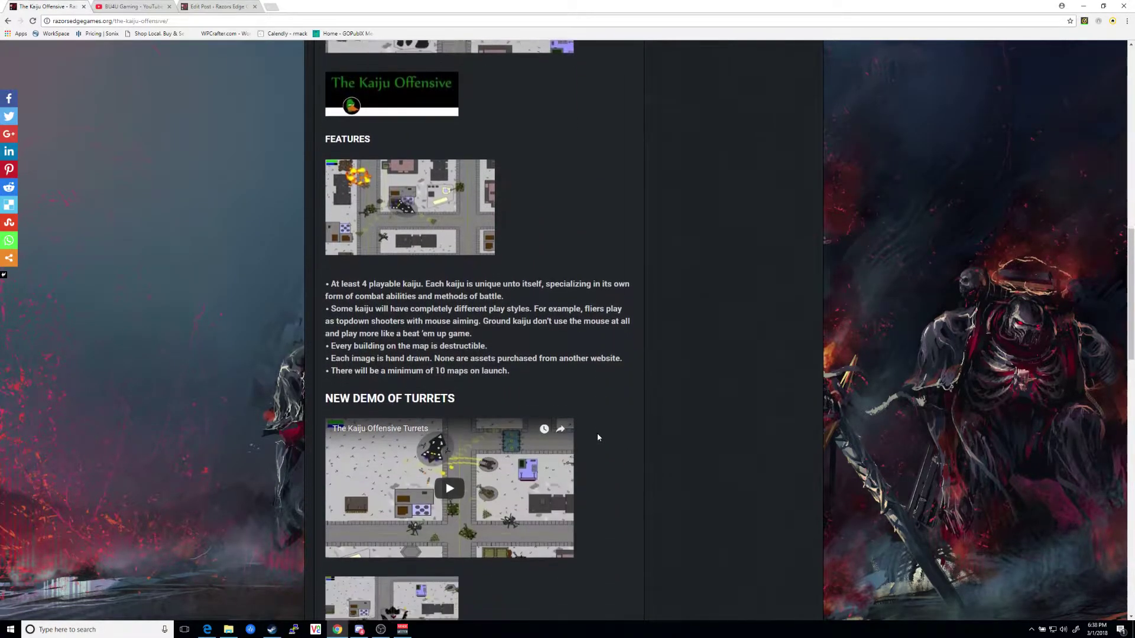
scroll(593, 440, "down", 5)
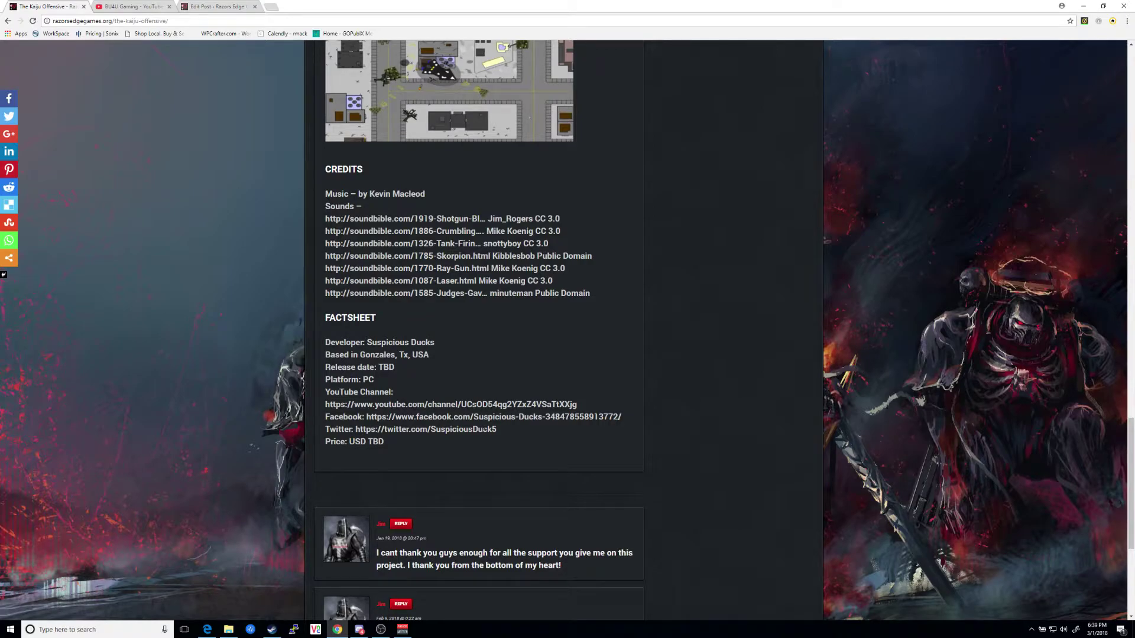
scroll(467, 434, "down", 5)
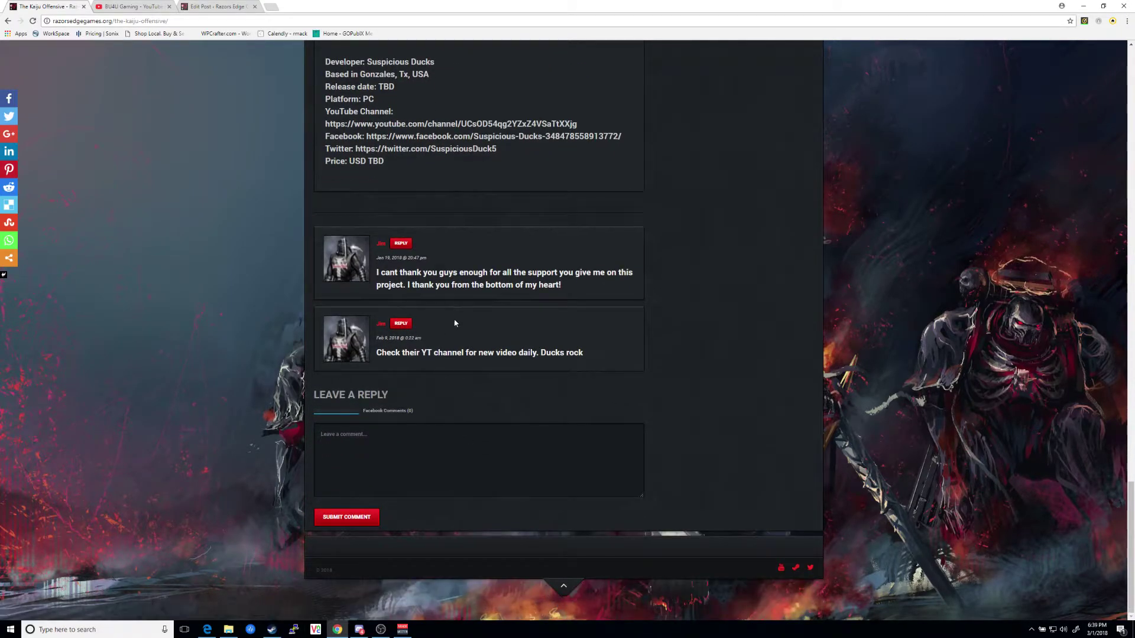
scroll(422, 417, "up", 14)
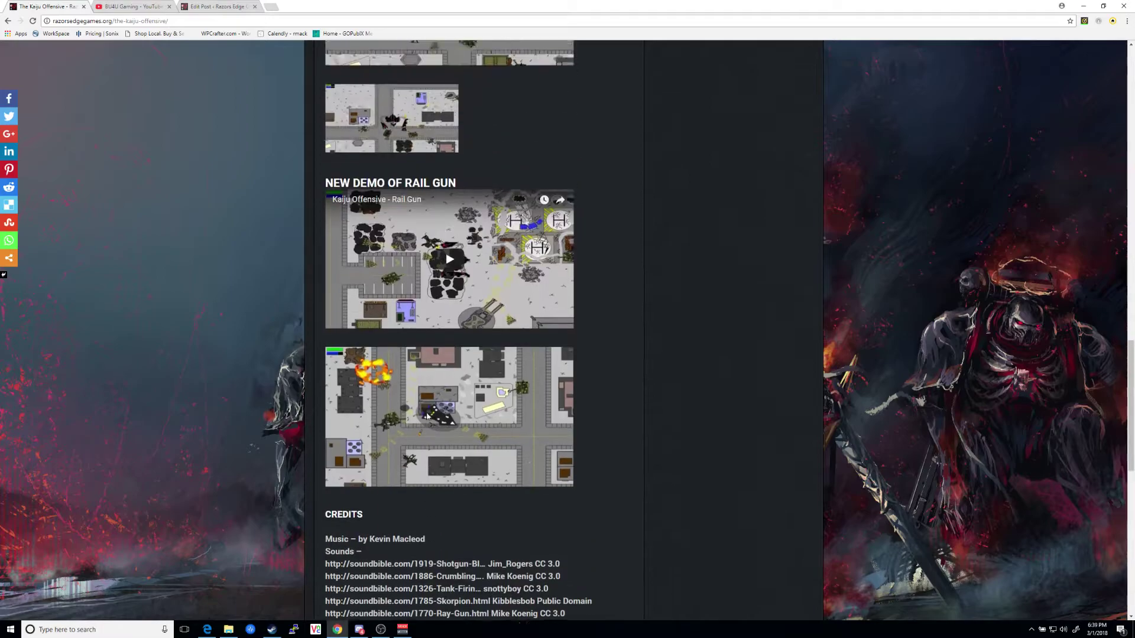
scroll(422, 418, "up", 12)
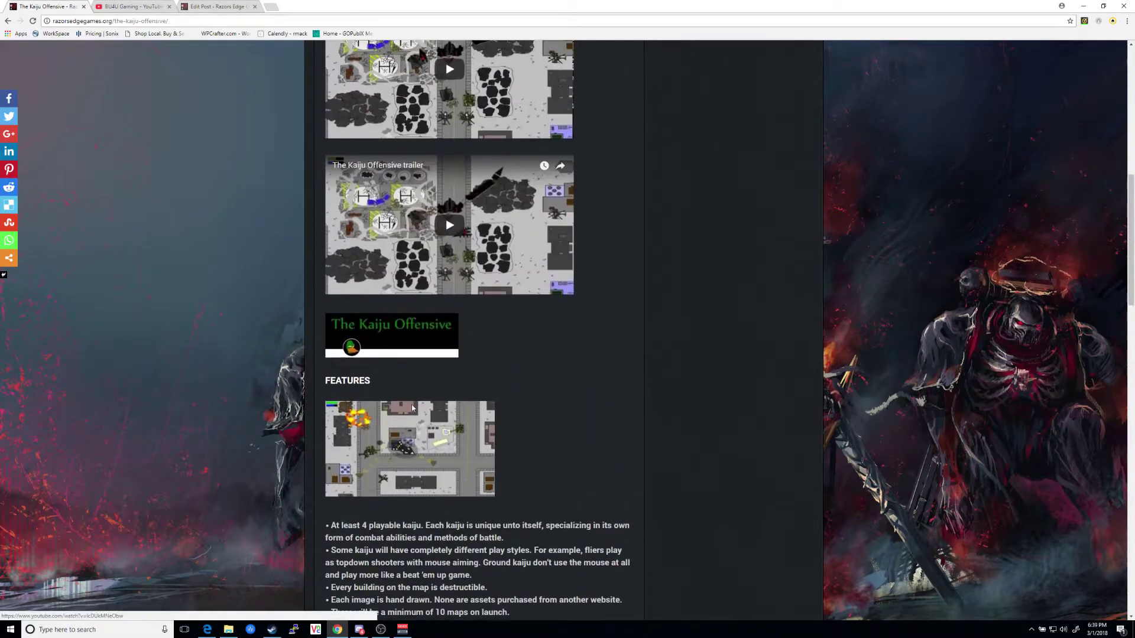
scroll(412, 408, "up", 4)
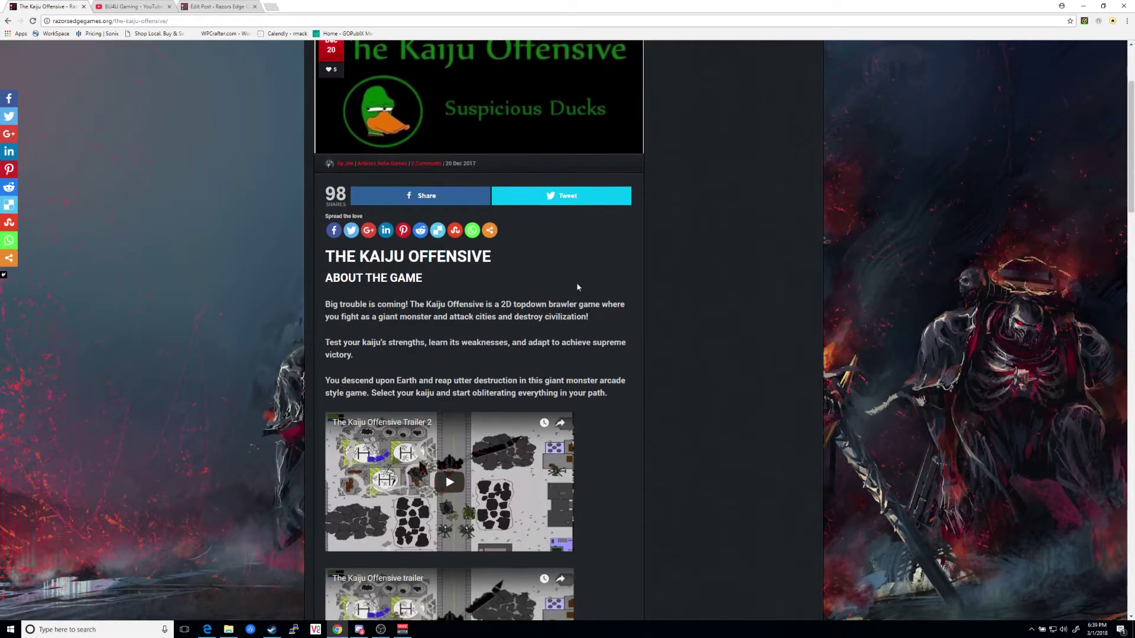
scroll(501, 270, "down", 5)
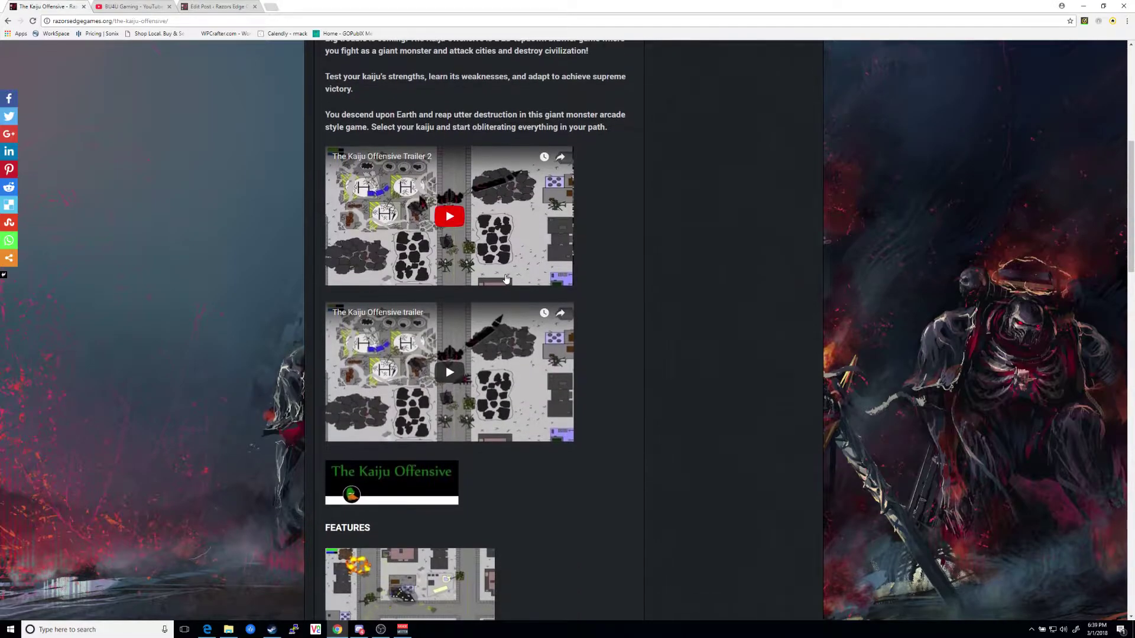
scroll(503, 278, "up", 1)
scroll(503, 278, "down", 8)
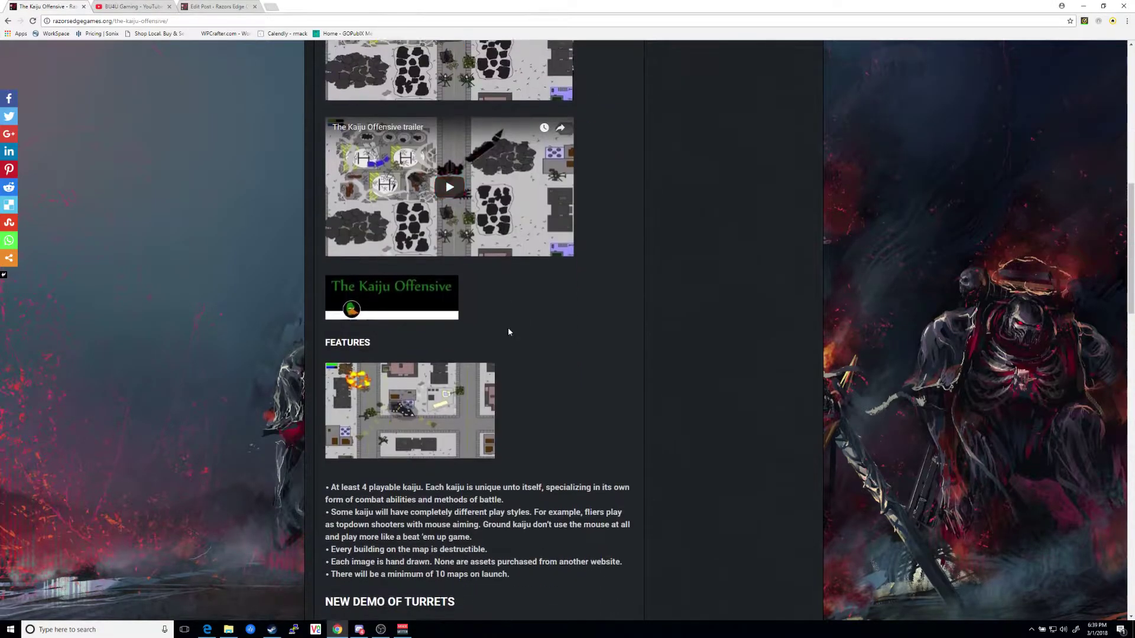
scroll(479, 331, "down", 20)
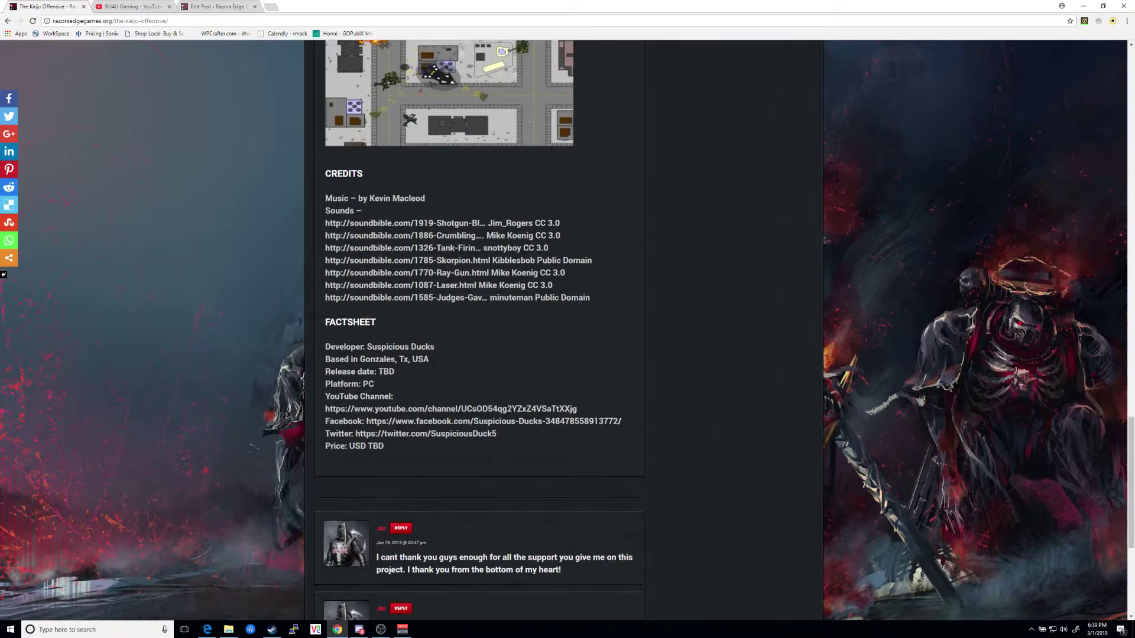
scroll(347, 420, "down", 2)
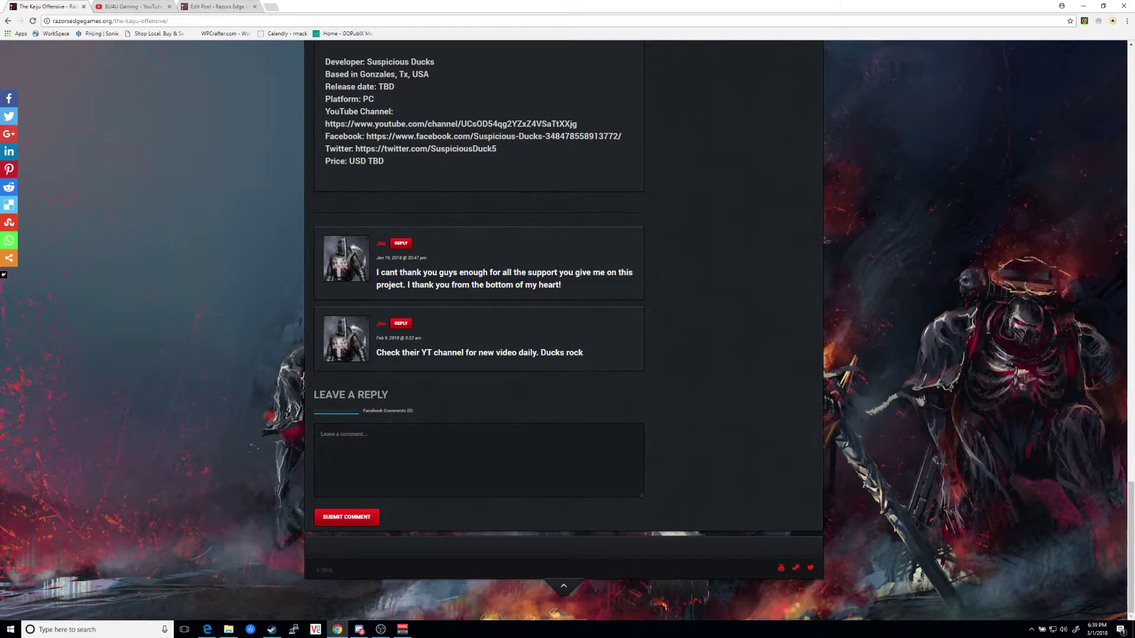
scroll(623, 399, "up", 15)
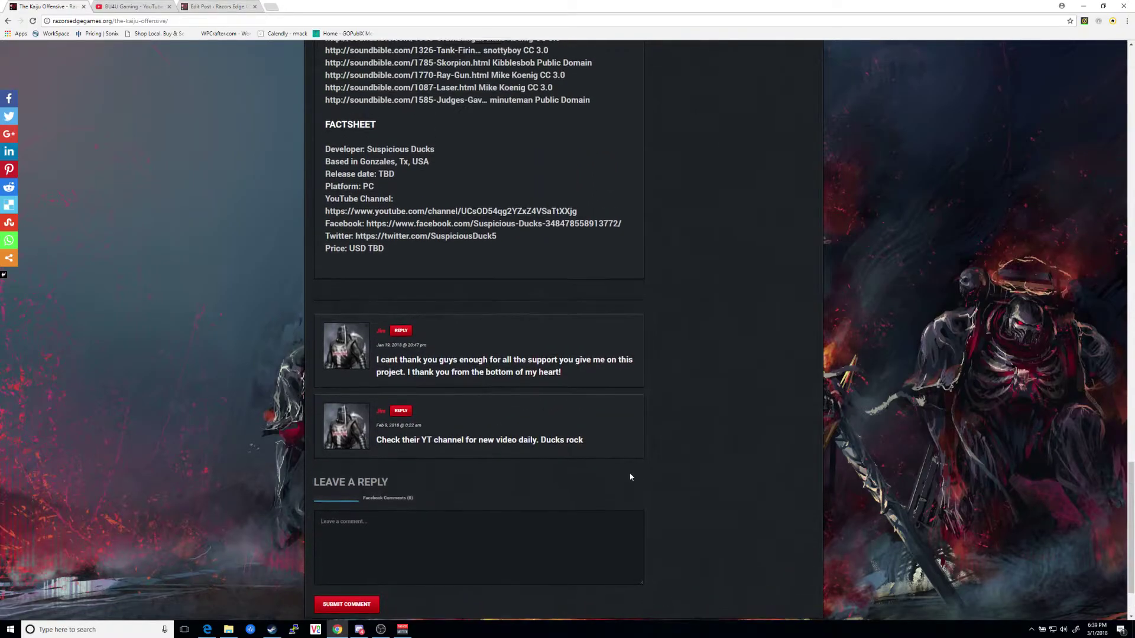
scroll(681, 458, "up", 12)
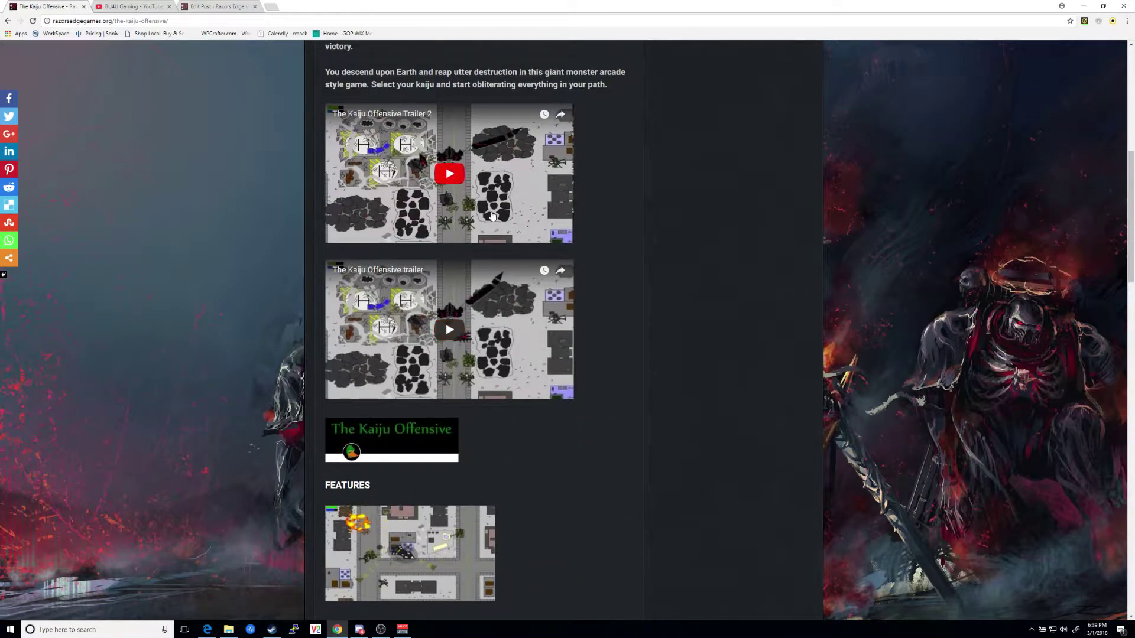
scroll(456, 177, "up", 5)
scroll(699, 380, "up", 3)
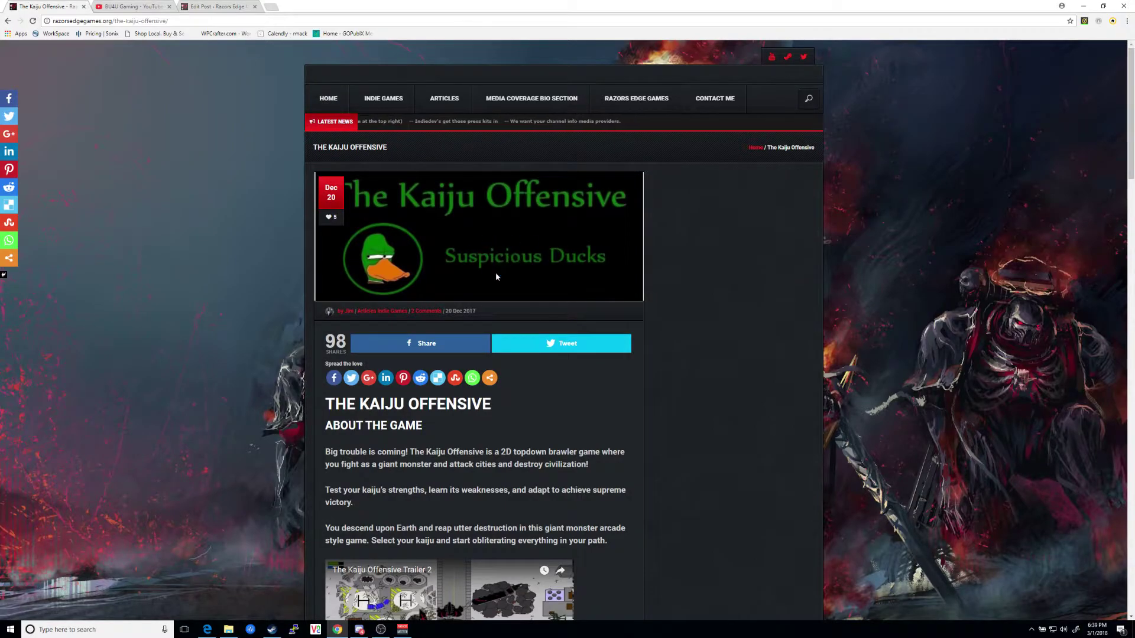
Open the Media Coverage Bio Section page and look over its grid of media creators.
left_click(528, 100)
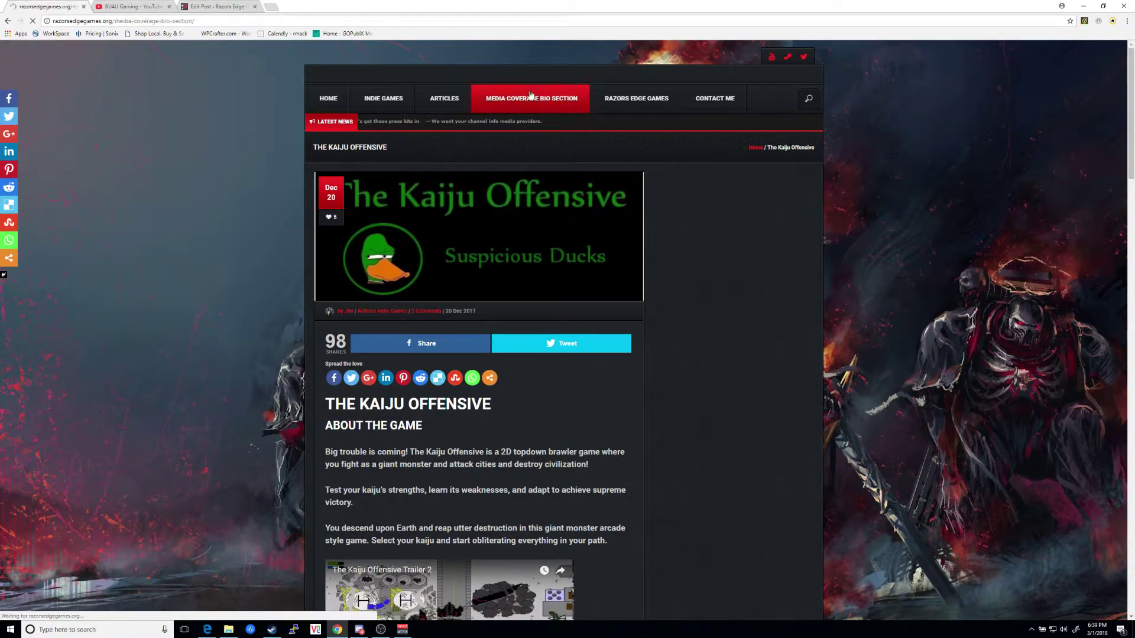
scroll(615, 390, "down", 1)
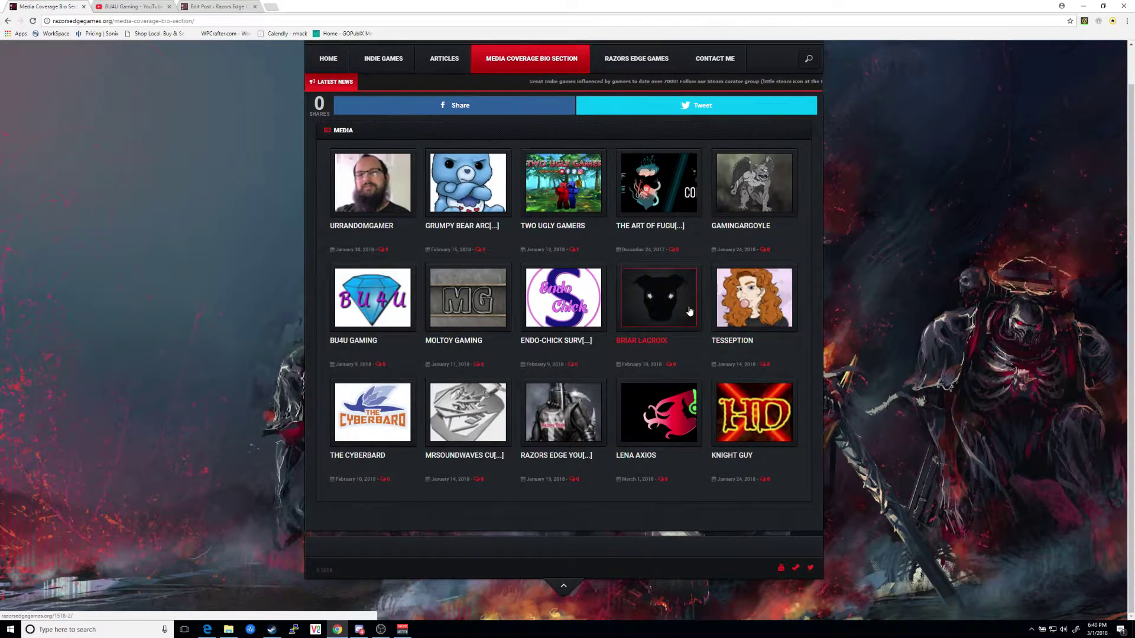
Open the URRANDOMGAMER bio and examine its introduction, embedded gameplay videos and reader comments.
left_click(366, 223)
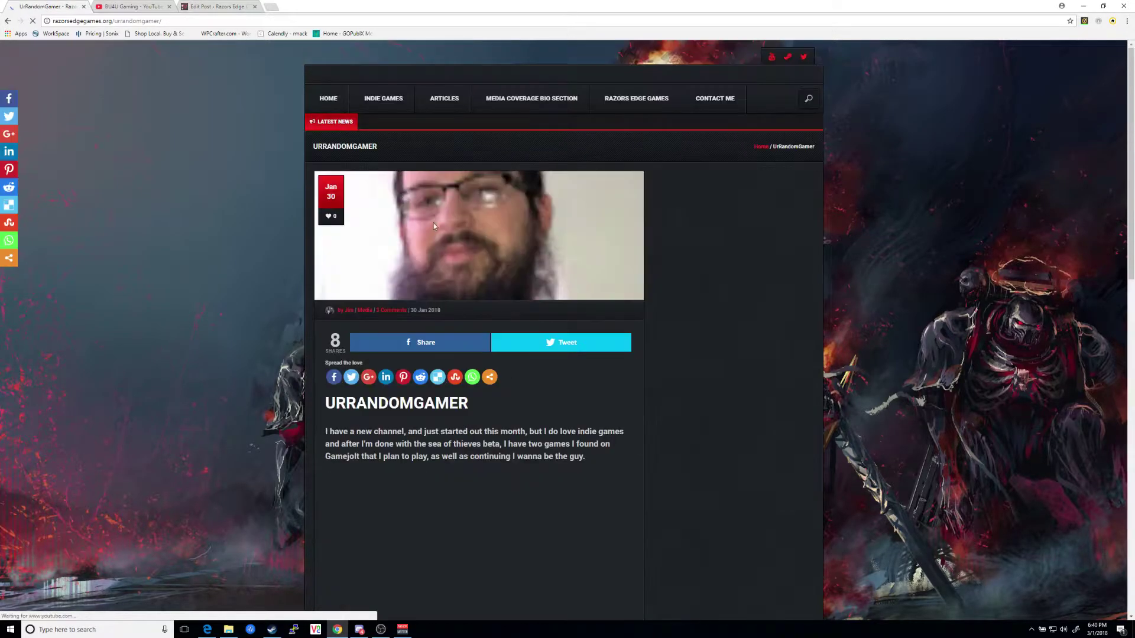
scroll(485, 313, "down", 2)
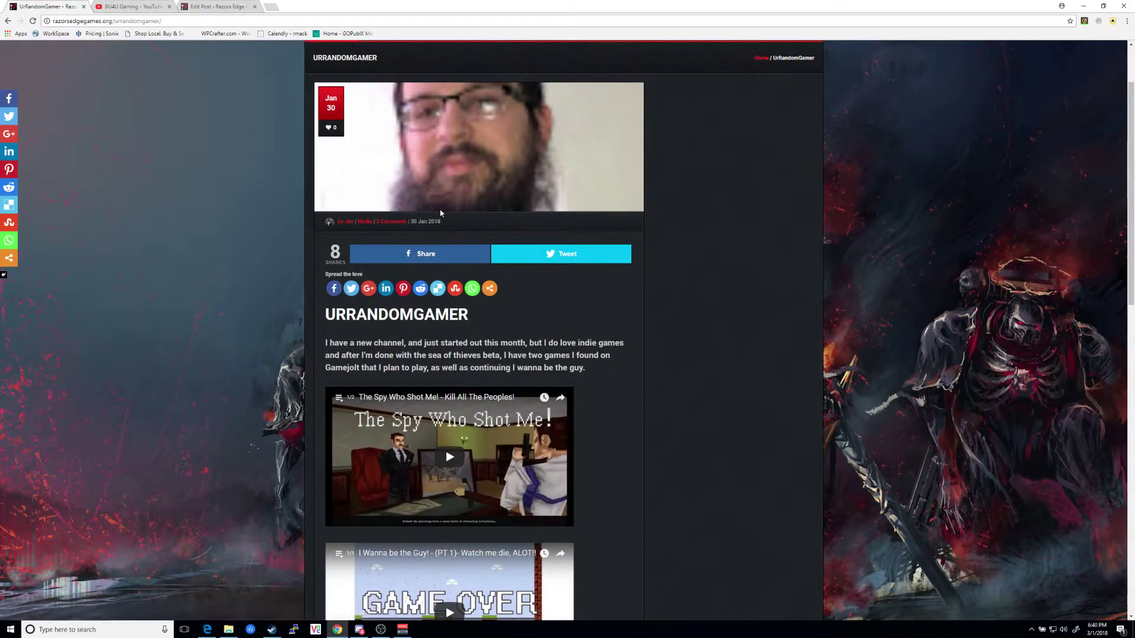
scroll(439, 365, "down", 1)
scroll(439, 365, "down", 5)
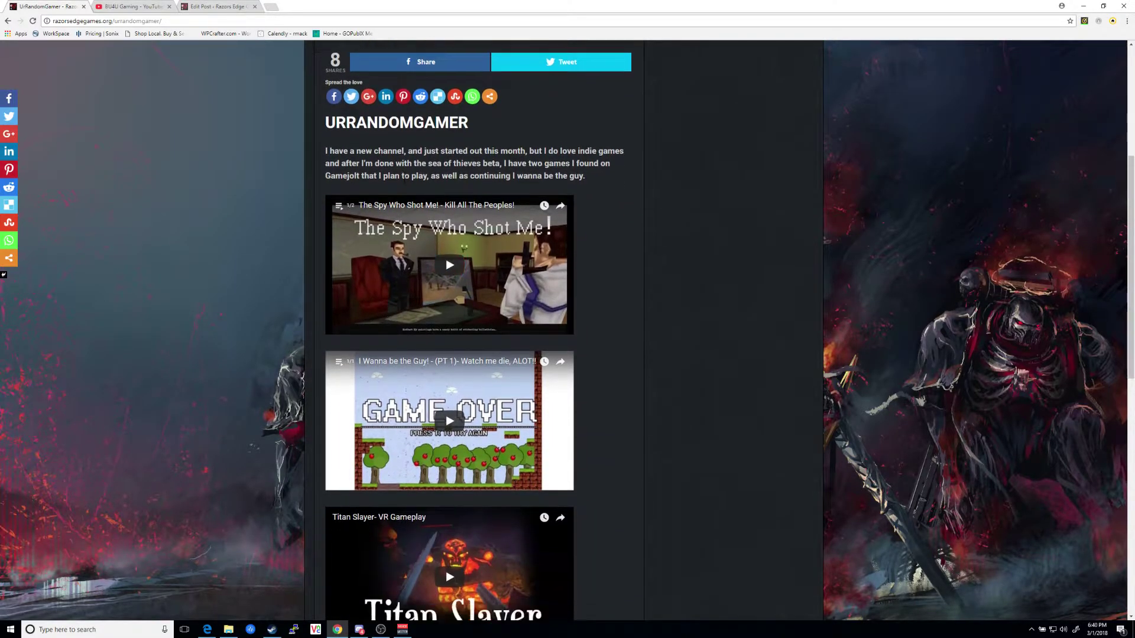
scroll(516, 363, "down", 1)
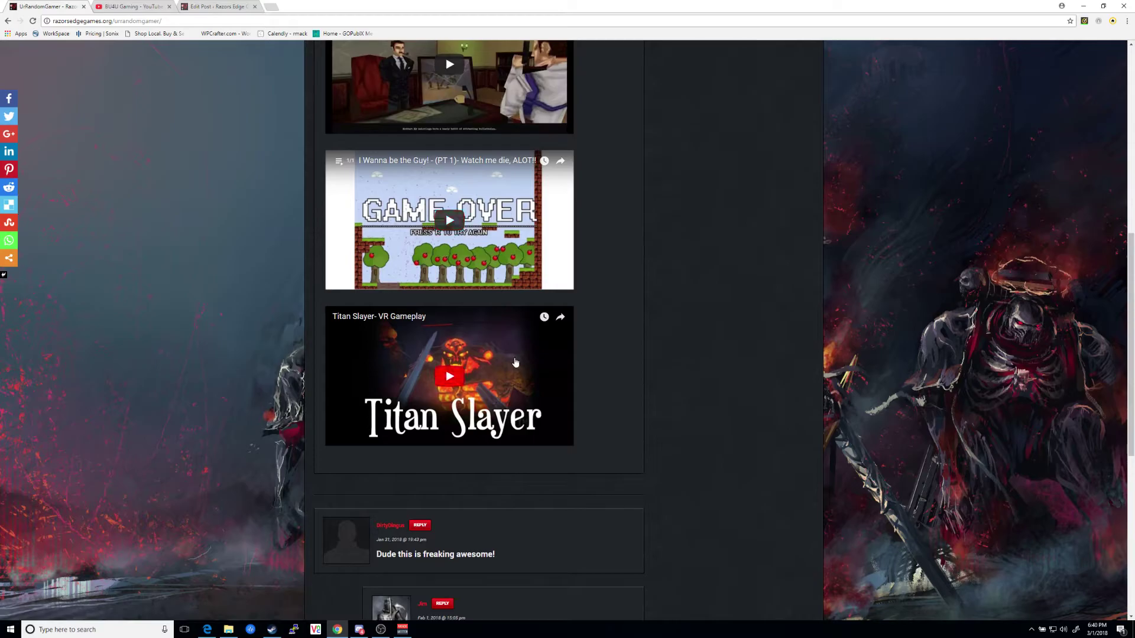
scroll(585, 387, "down", 2)
scroll(582, 385, "up", 2)
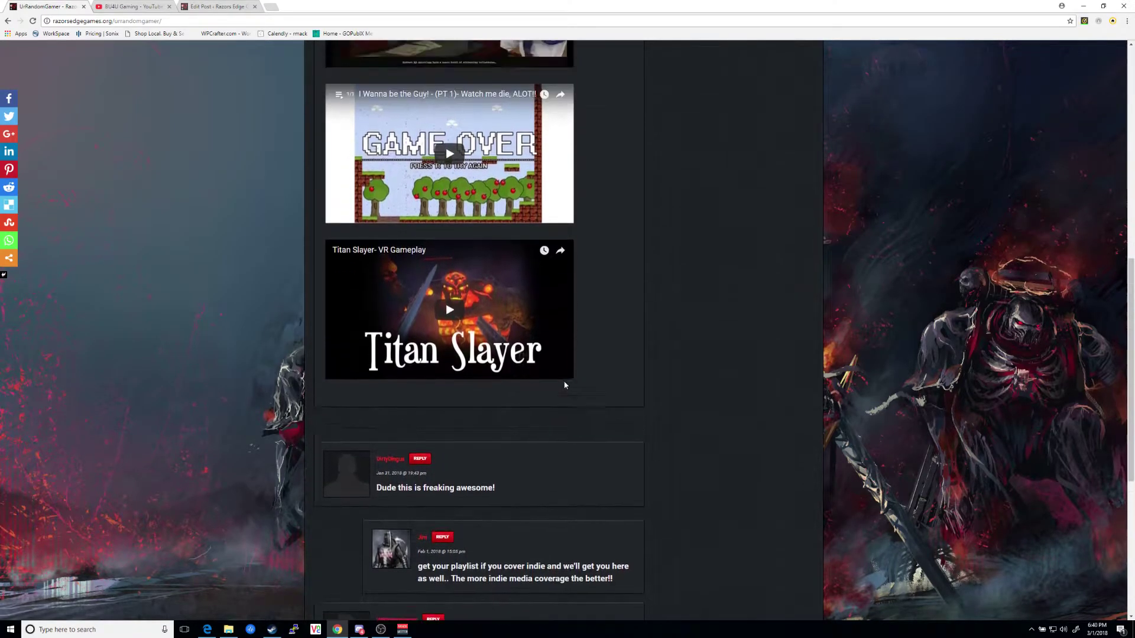
scroll(608, 284, "up", 3)
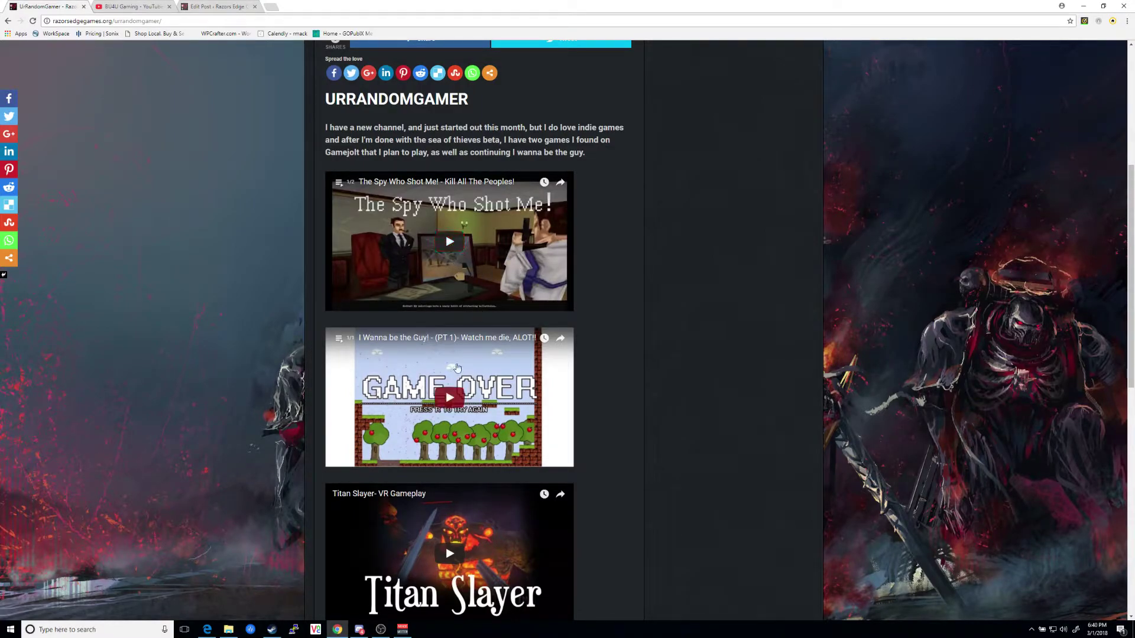
scroll(461, 464, "down", 2)
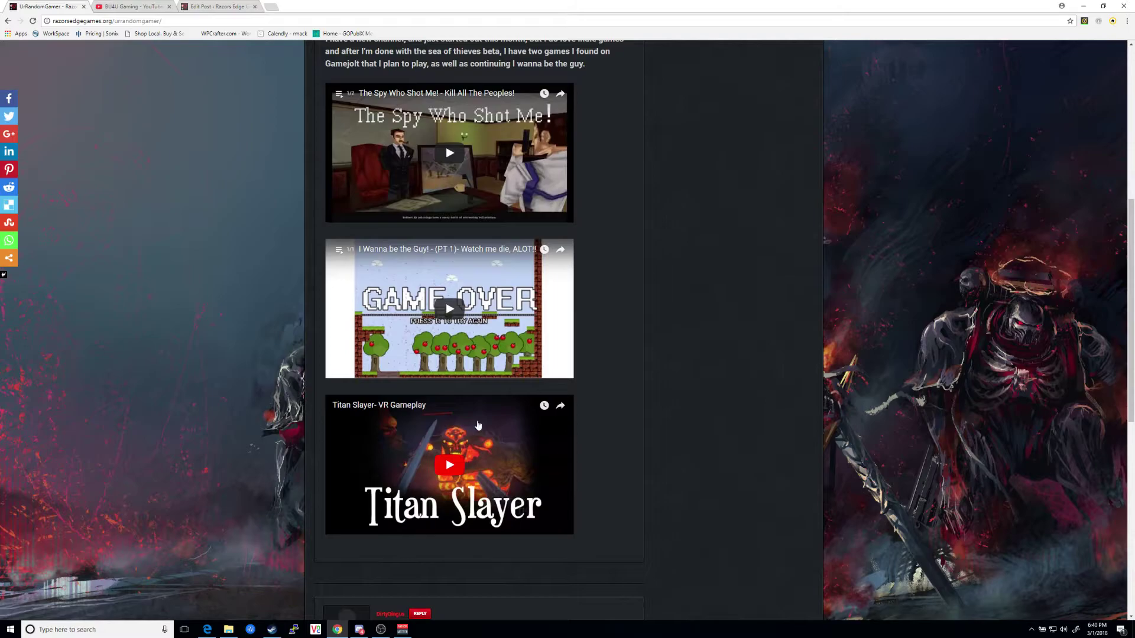
scroll(425, 421, "up", 2)
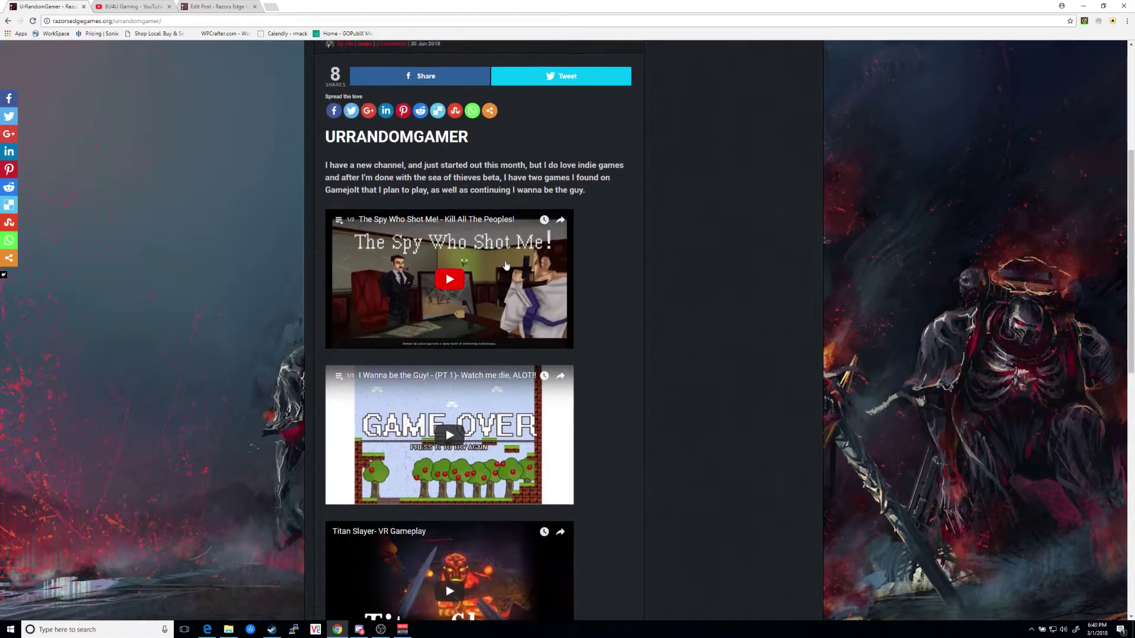
scroll(551, 285, "down", 3)
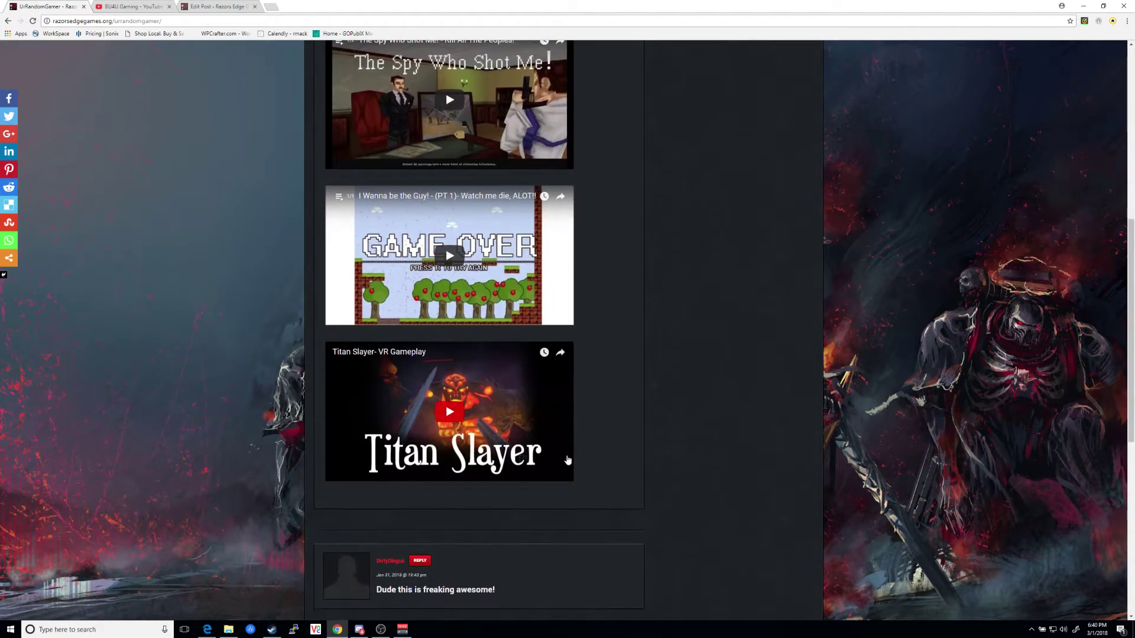
scroll(568, 461, "down", 3)
scroll(556, 297, "up", 5)
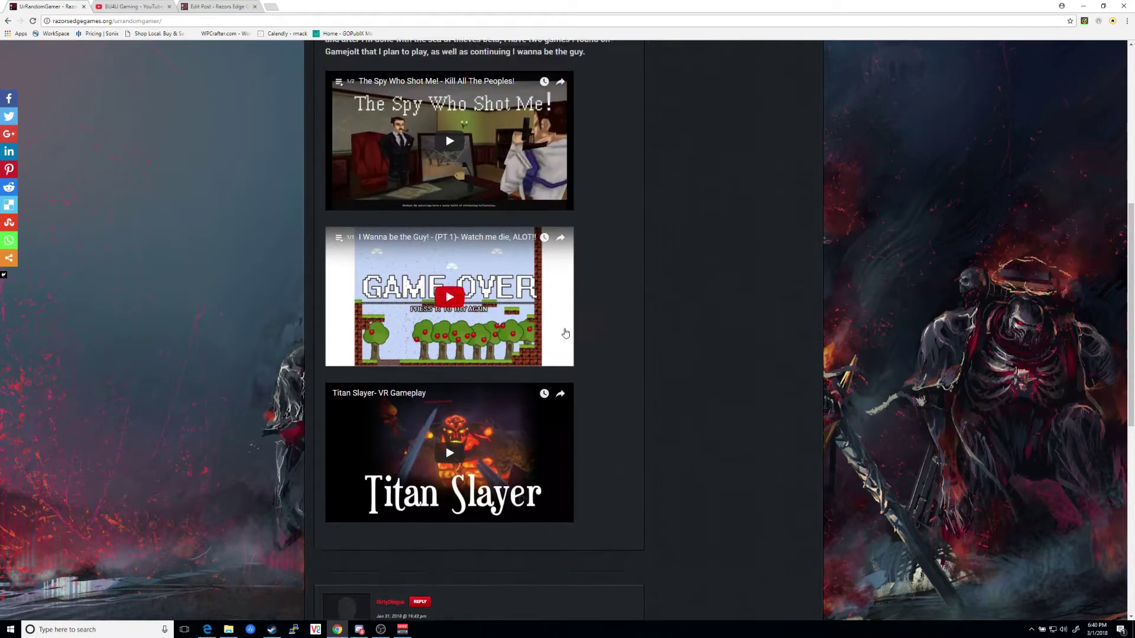
scroll(557, 296, "up", 1)
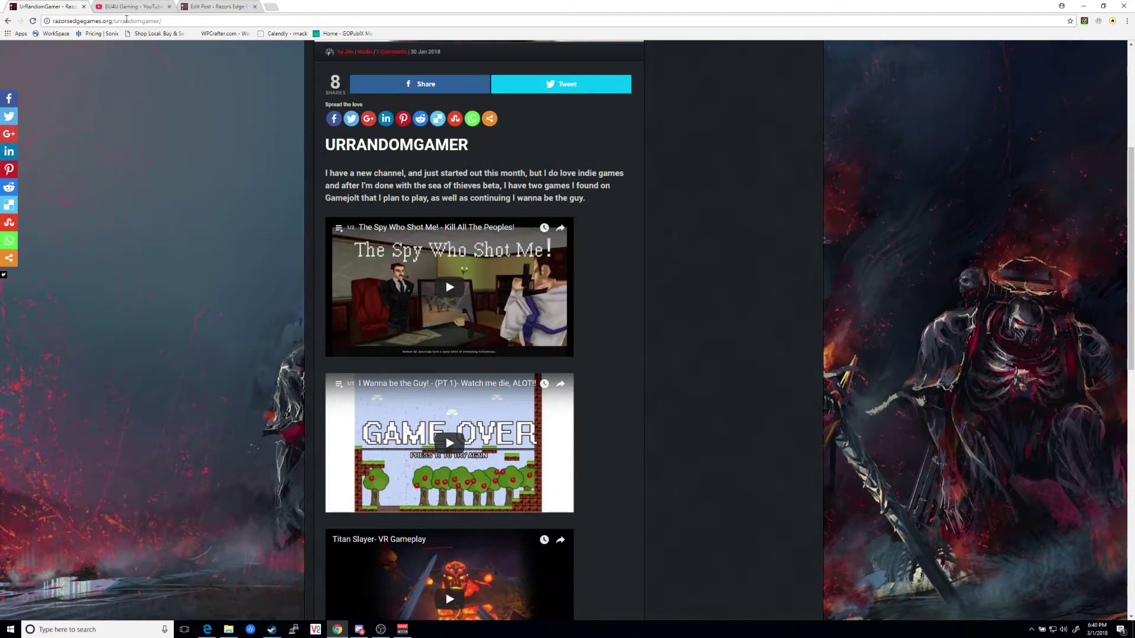
Switch to the WordPress editor and examine the Pit Lord post's text, game screenshots, developer links, categories and tags.
left_click(201, 7)
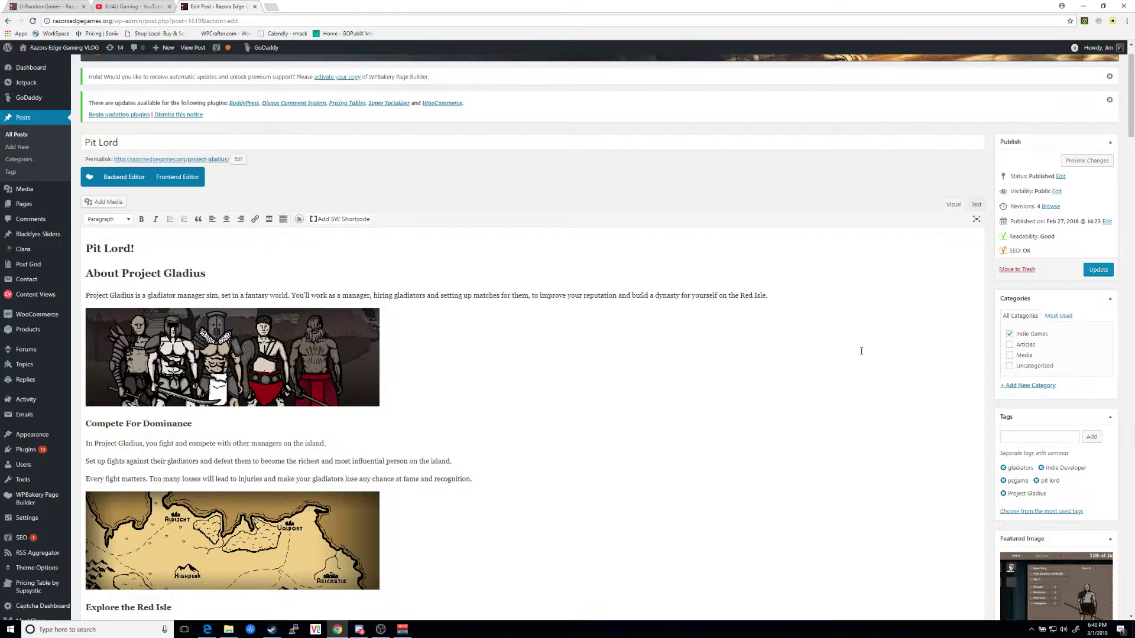
scroll(486, 336, "down", 1)
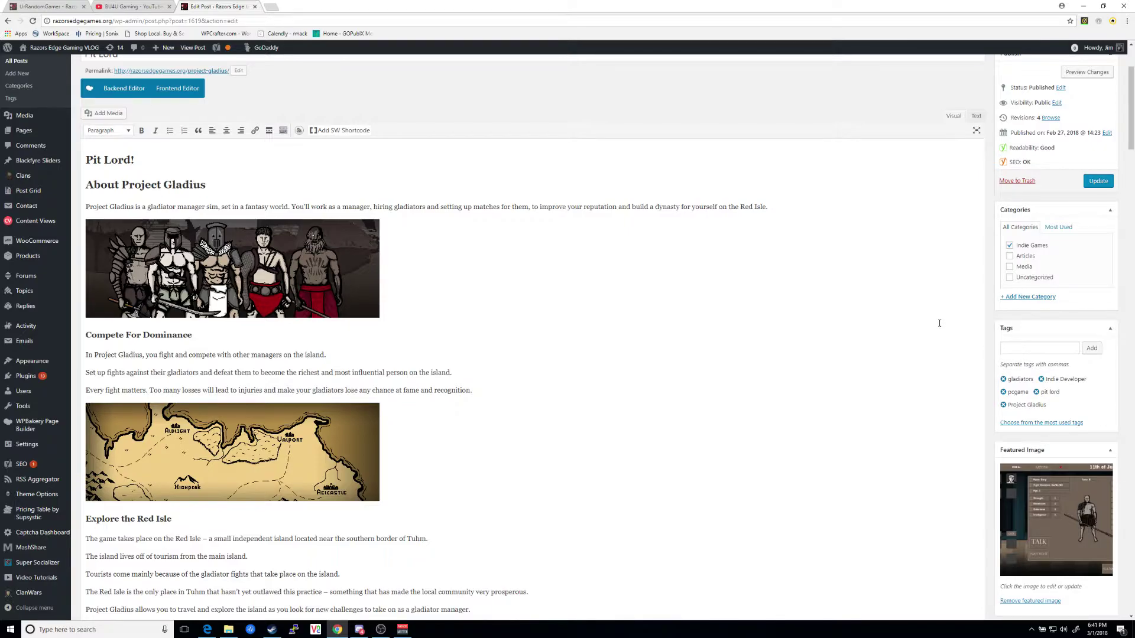
scroll(938, 322, "up", 2)
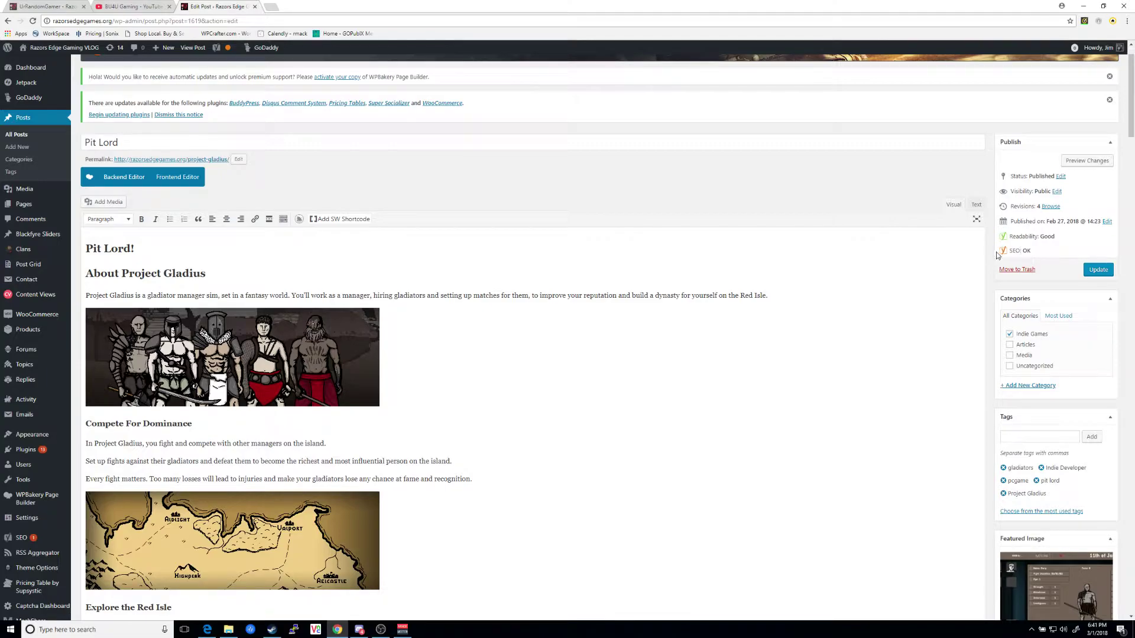
scroll(745, 267, "down", 7)
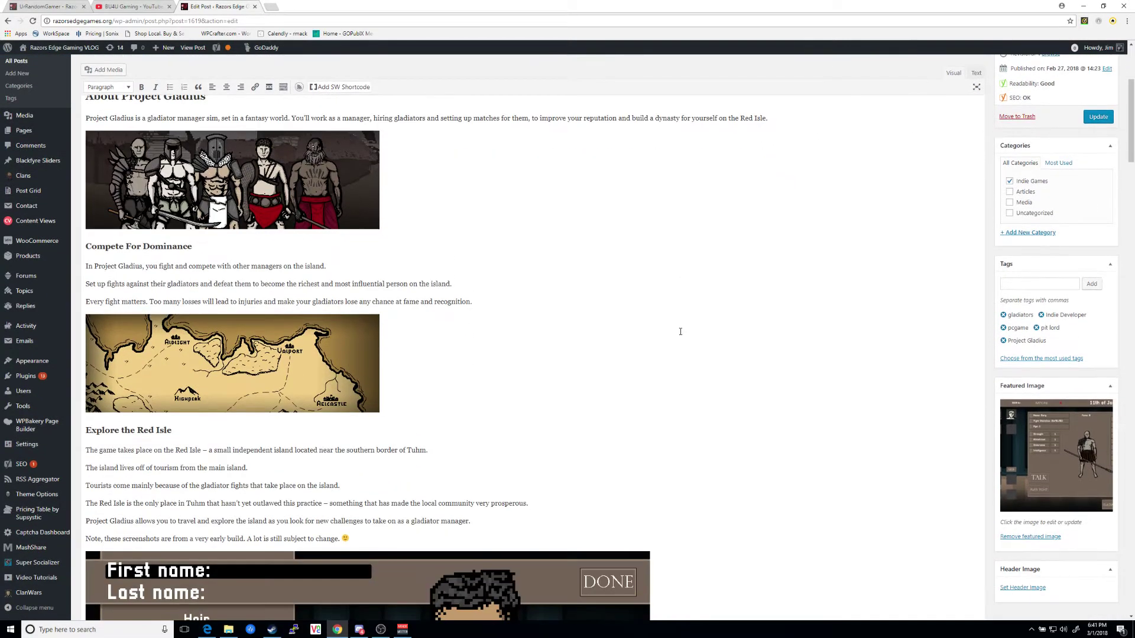
scroll(747, 366, "down", 11)
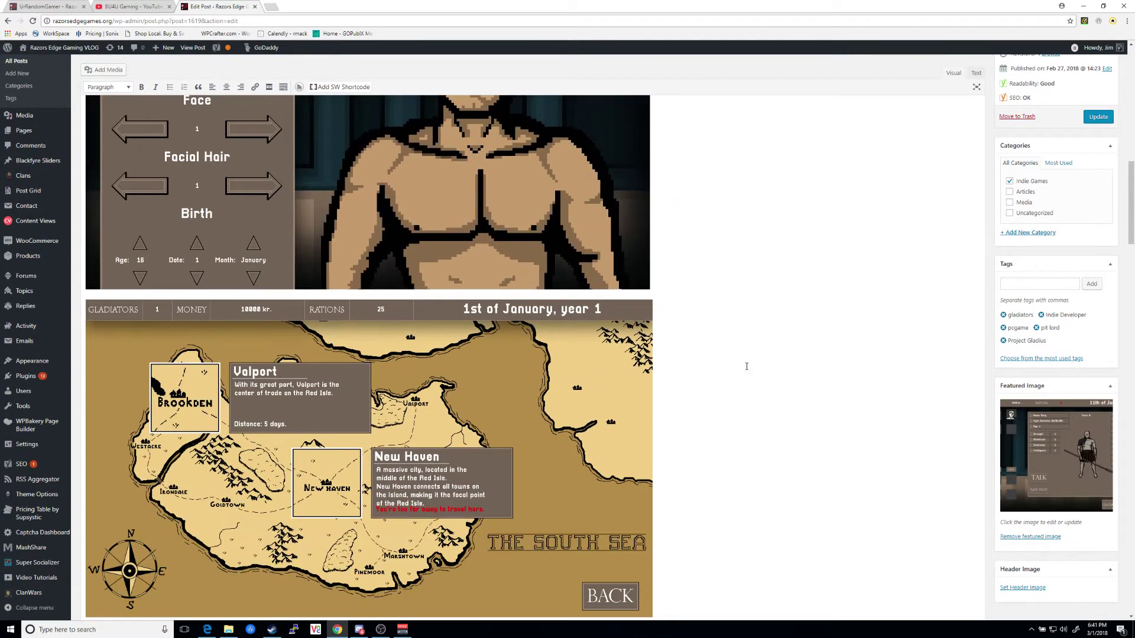
scroll(738, 373, "down", 7)
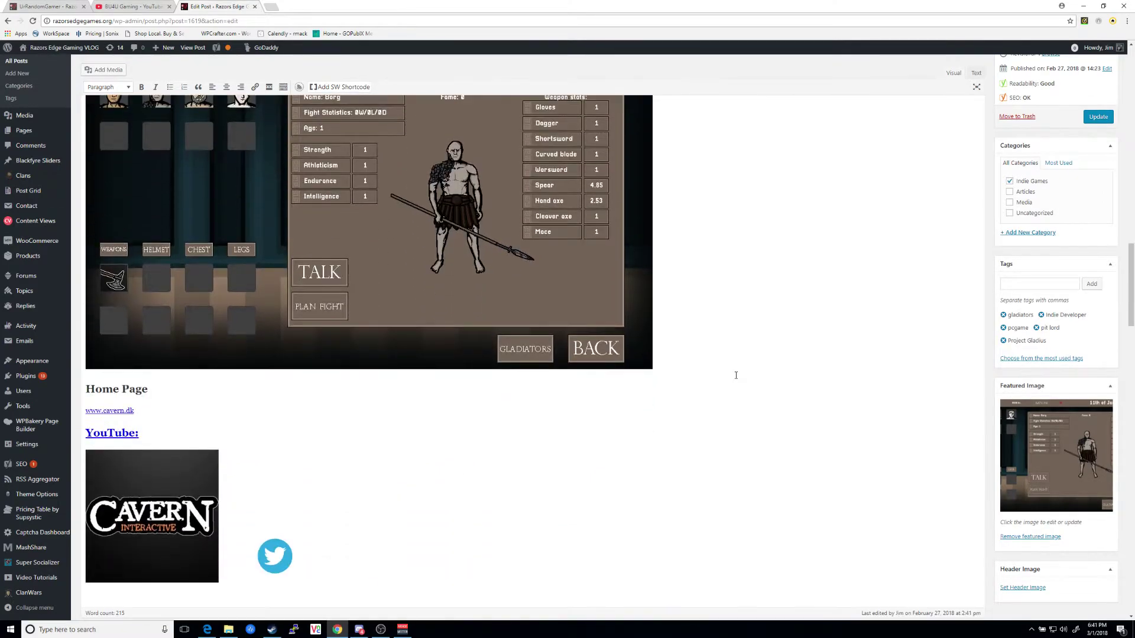
scroll(788, 384, "up", 10)
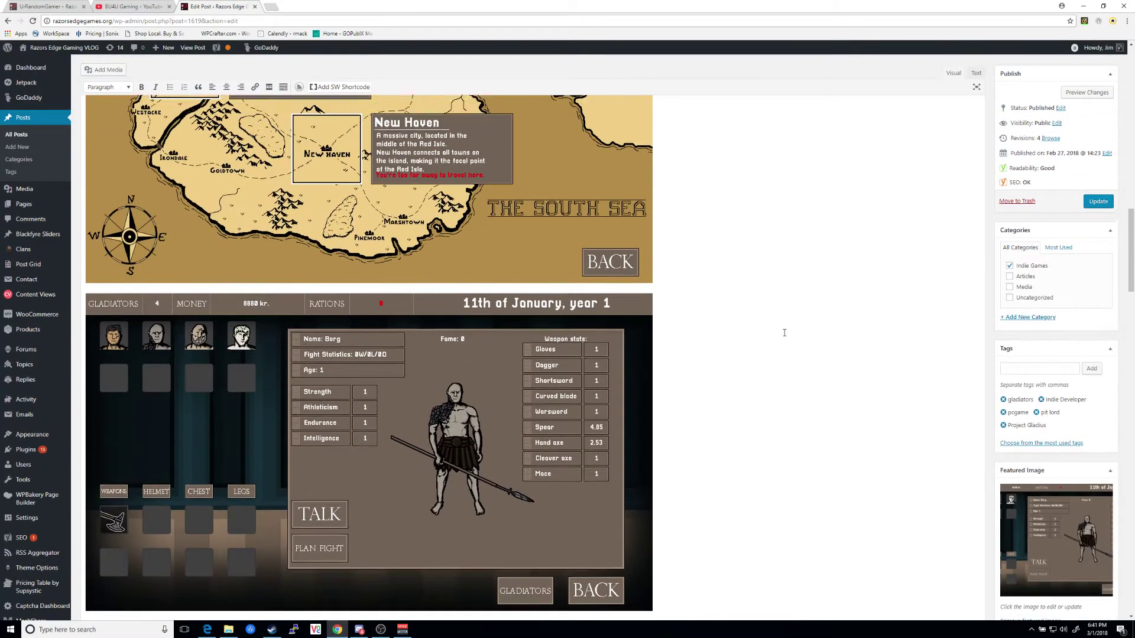
scroll(294, 188, "up", 4)
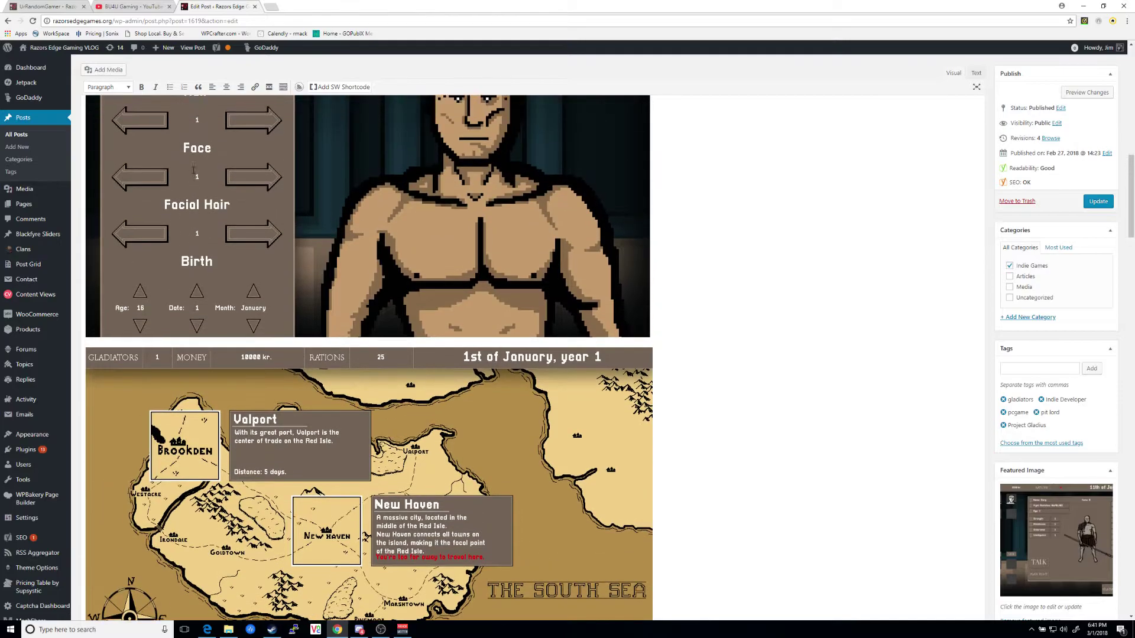
Switch to the BU4U Gaming YouTube channel, open the Animallica 2.0 Let's Play S2 playlist, and display its first video's embed code.
left_click(122, 11)
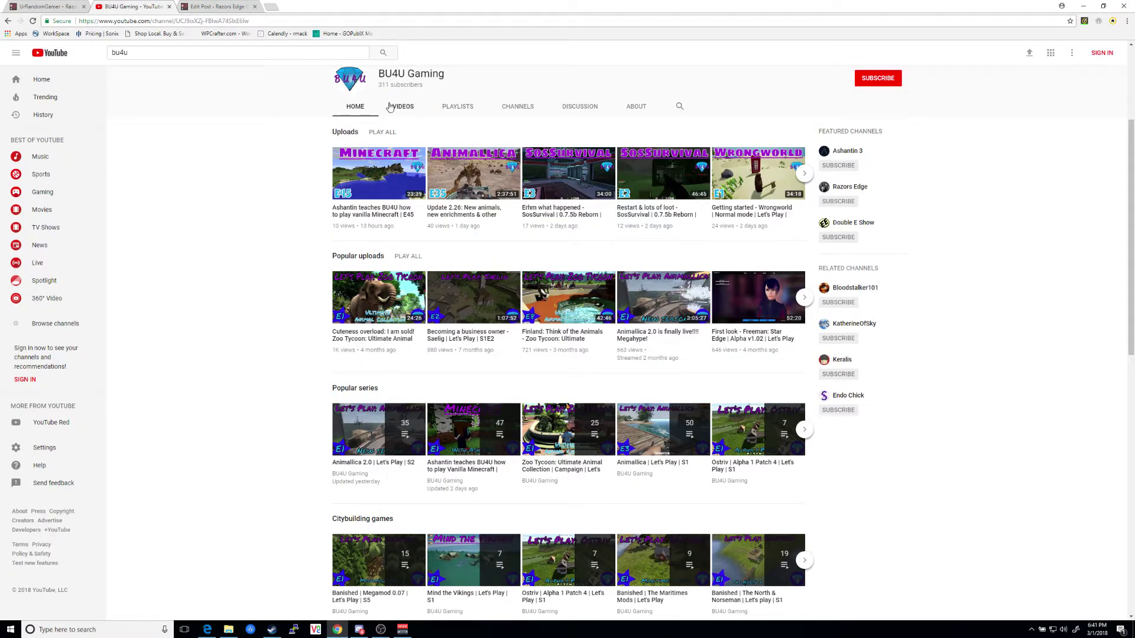
scroll(402, 331, "down", 2)
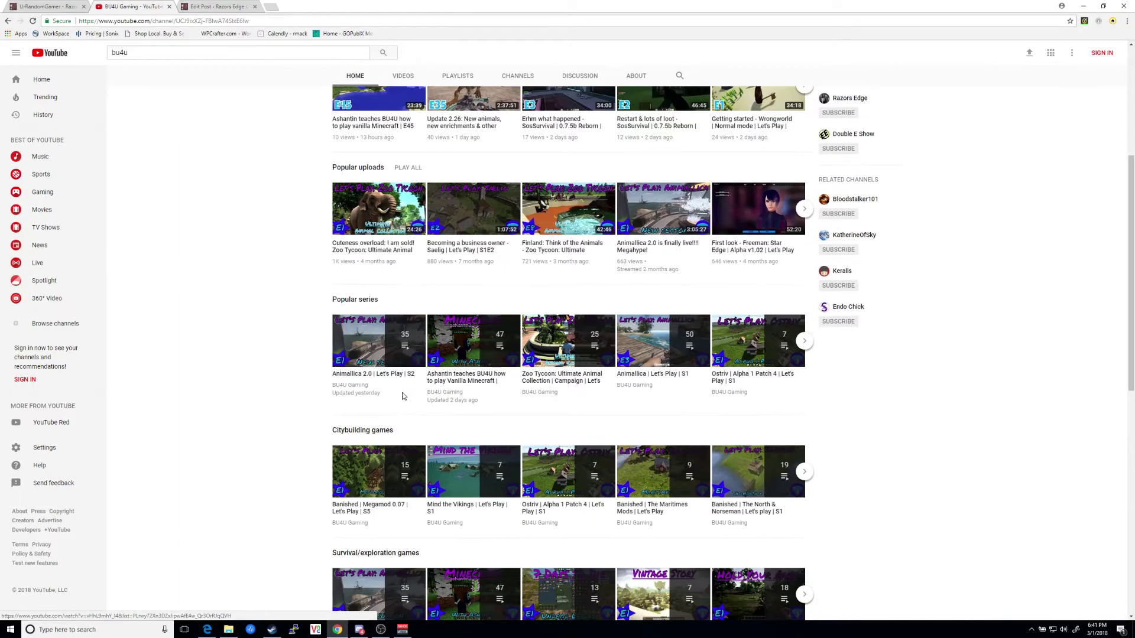
left_click(409, 349)
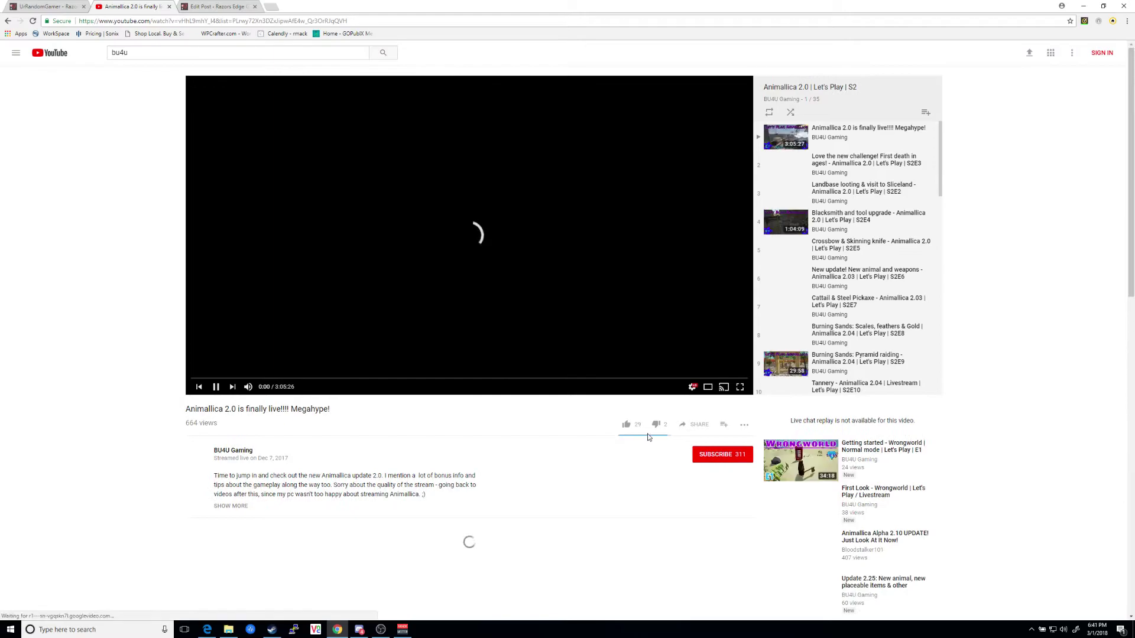
left_click(697, 425)
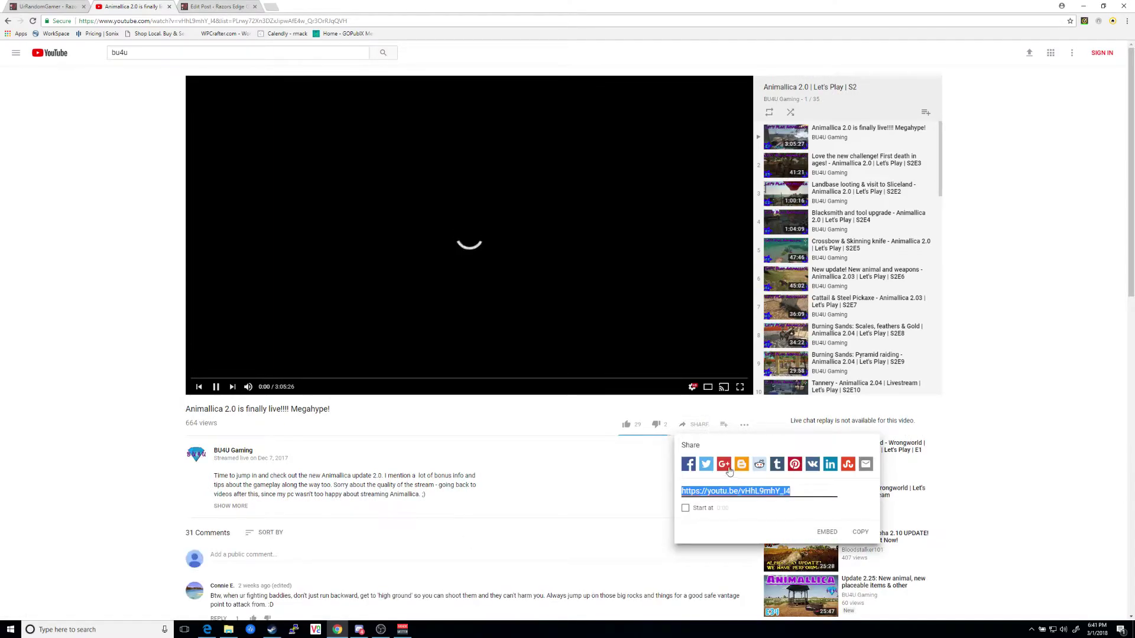
left_click(827, 532)
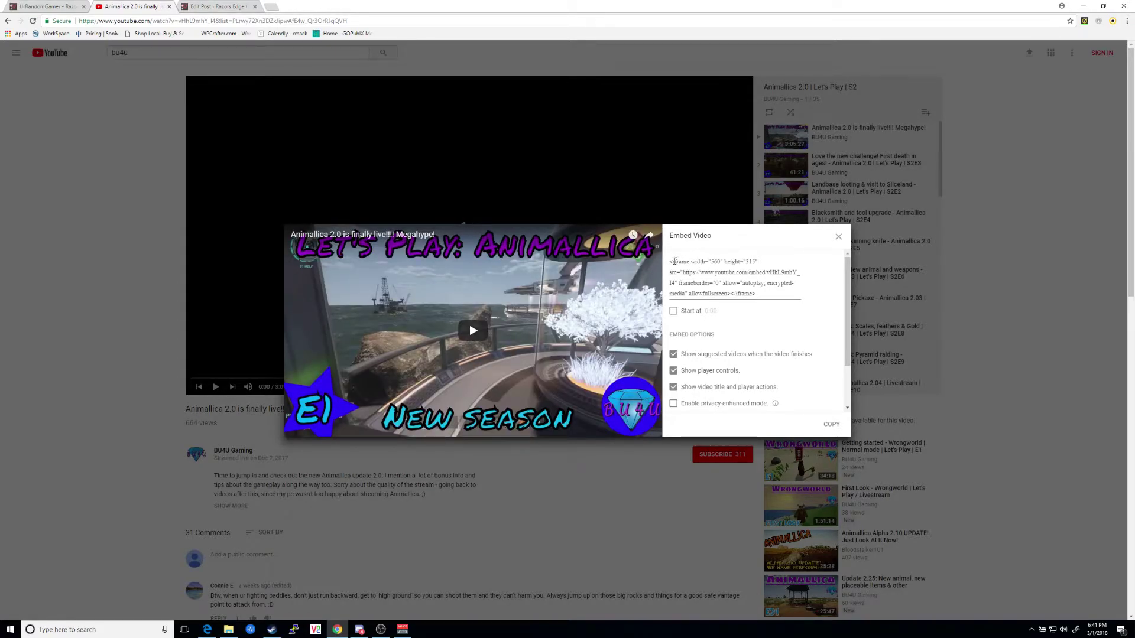
Copy the full iframe embed code of the Animallica 2.0 video and close the embed window.
left_click_drag(671, 262, 703, 266)
left_click_drag(790, 289, 763, 307)
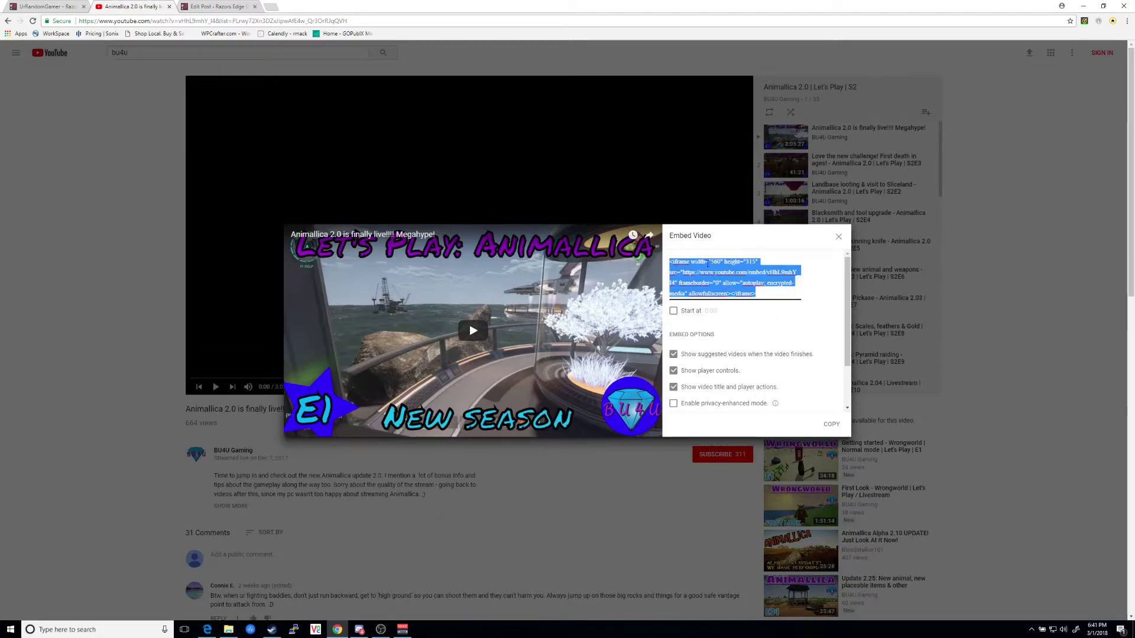
right_click(704, 270)
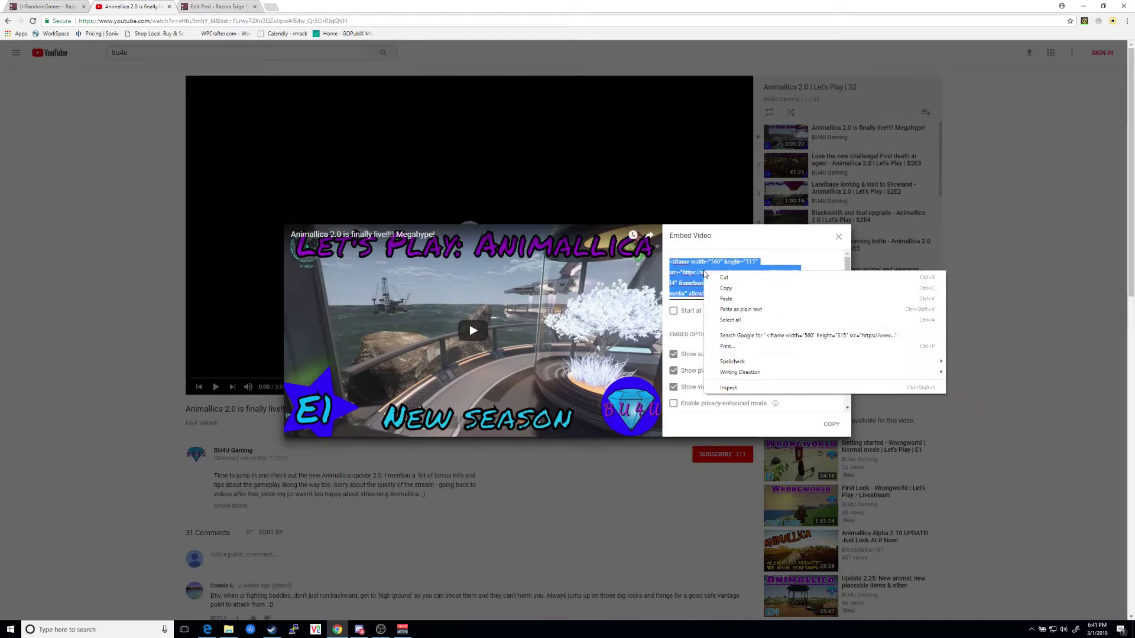
left_click(730, 289)
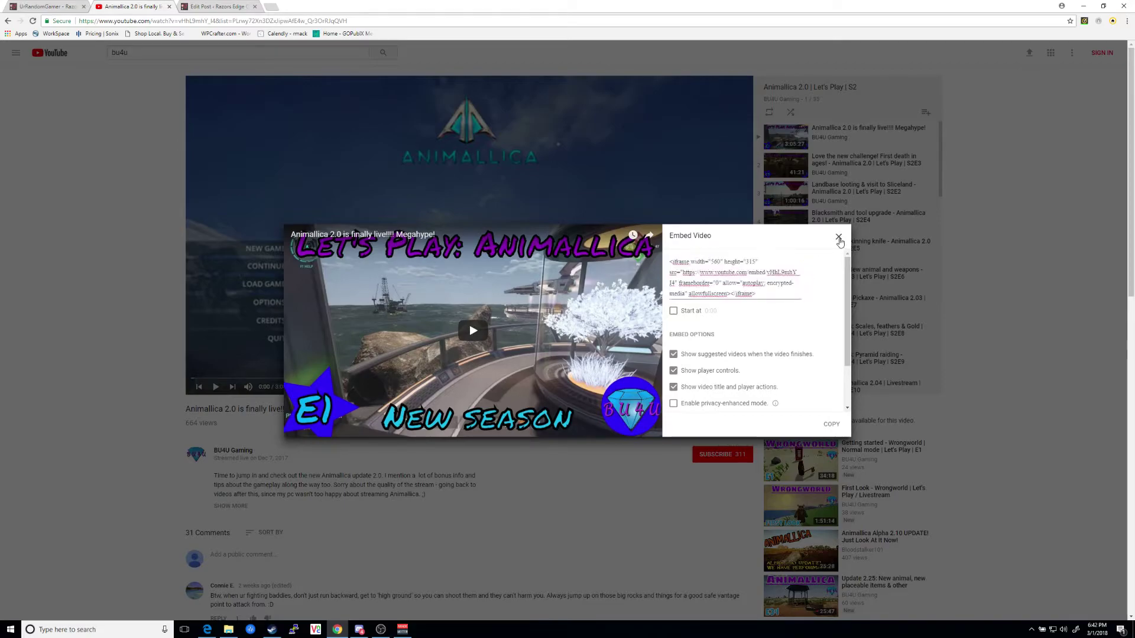
left_click(839, 238)
Return to the Pit Lord post in the WordPress editor and look over its character creation and map screenshots.
left_click(201, 12)
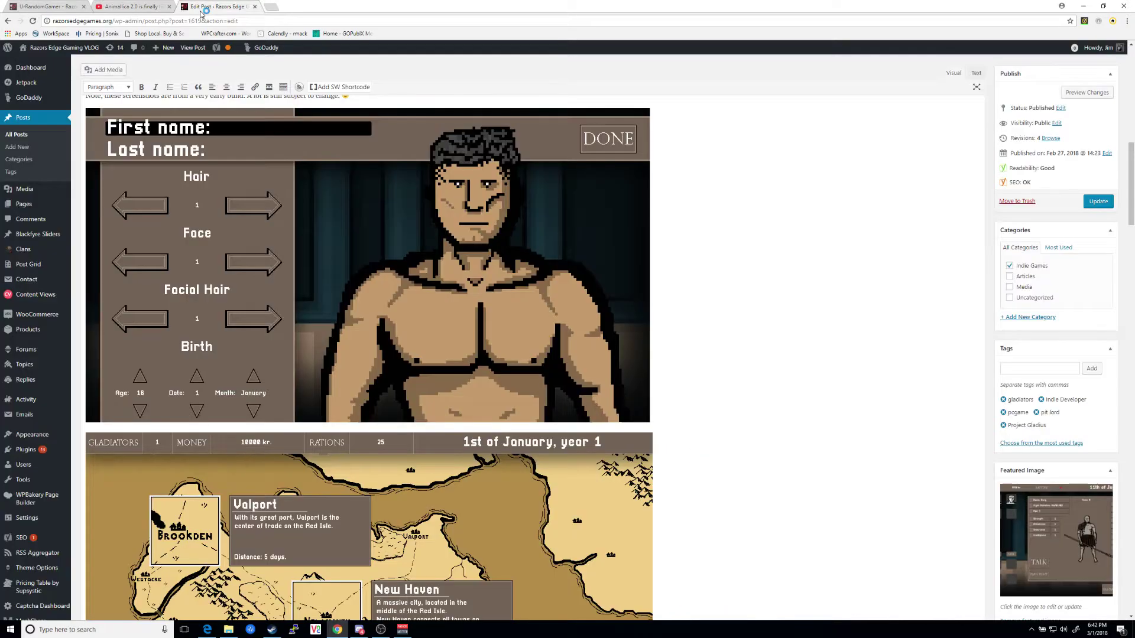
scroll(366, 354, "down", 1)
scroll(366, 355, "up", 2)
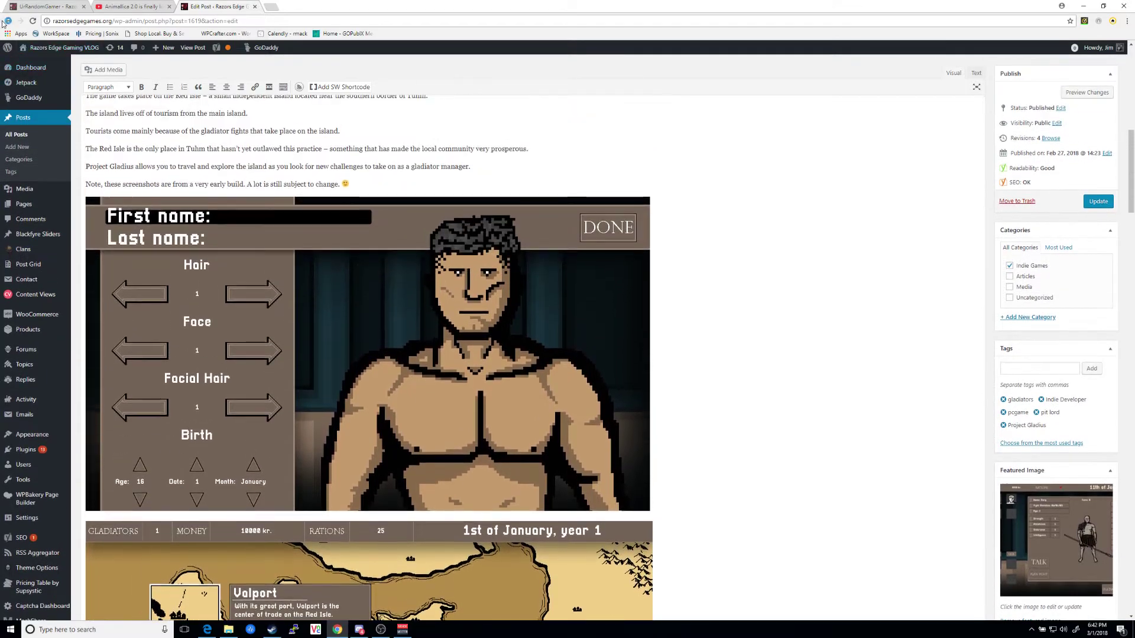
Go back to the URRANDOMGAMER bio page and review its sharing options, introduction and embedded videos.
left_click(59, 9)
scroll(474, 237, "down", 2)
scroll(470, 245, "up", 3)
scroll(466, 255, "up", 1)
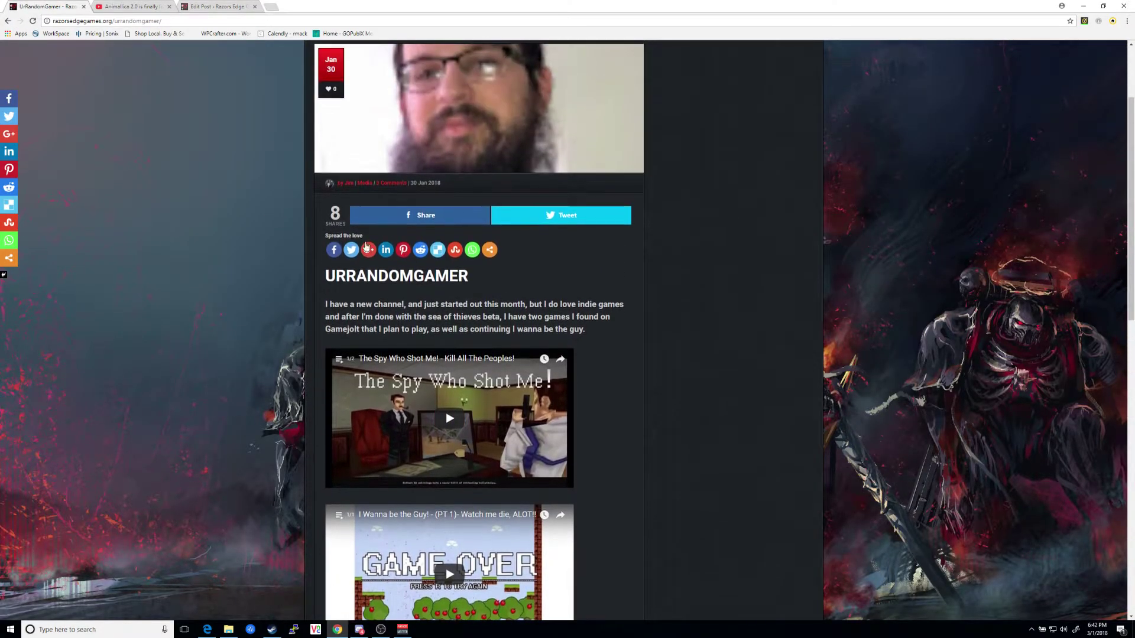
scroll(441, 349, "down", 3)
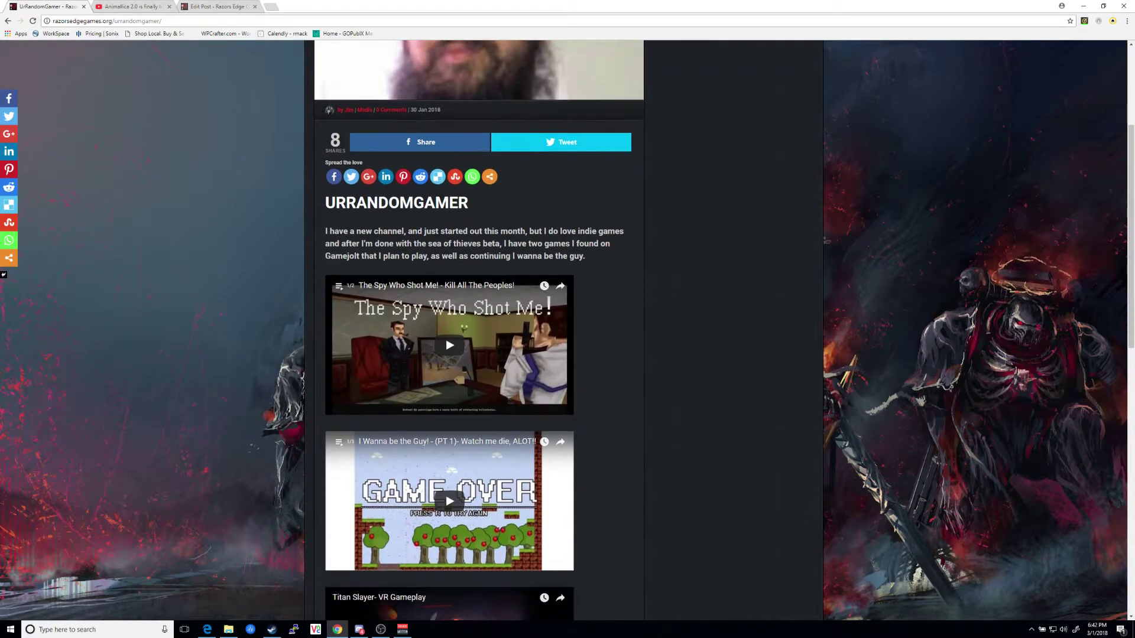
scroll(441, 348, "up", 5)
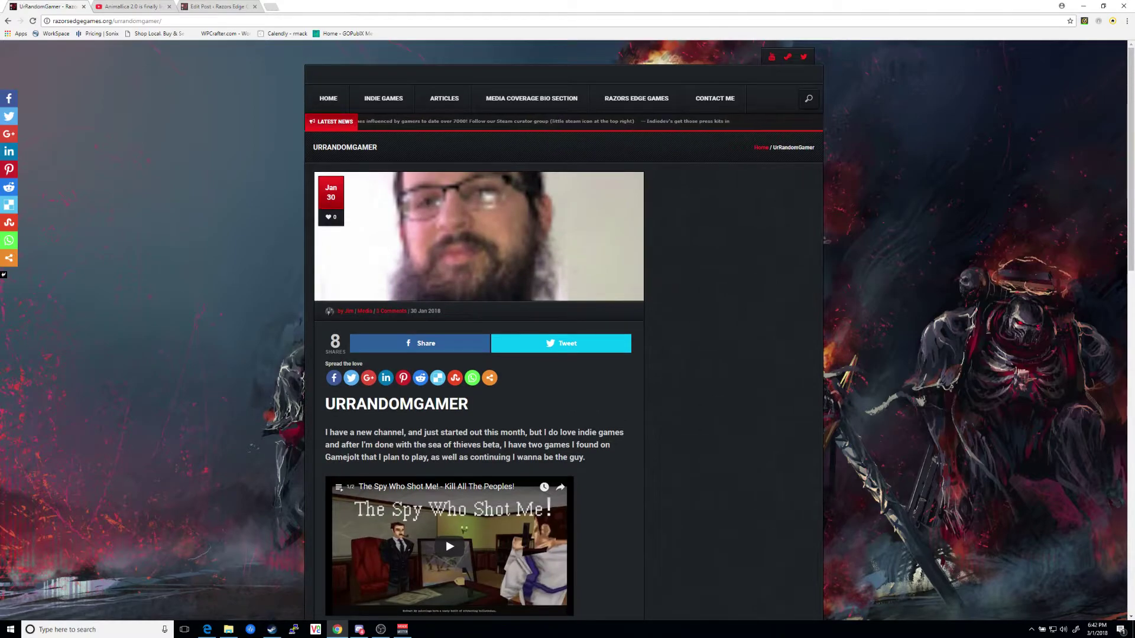
Open the BU4U Gaming bio from the Media Coverage Bio Section and read its introduction.
left_click(532, 99)
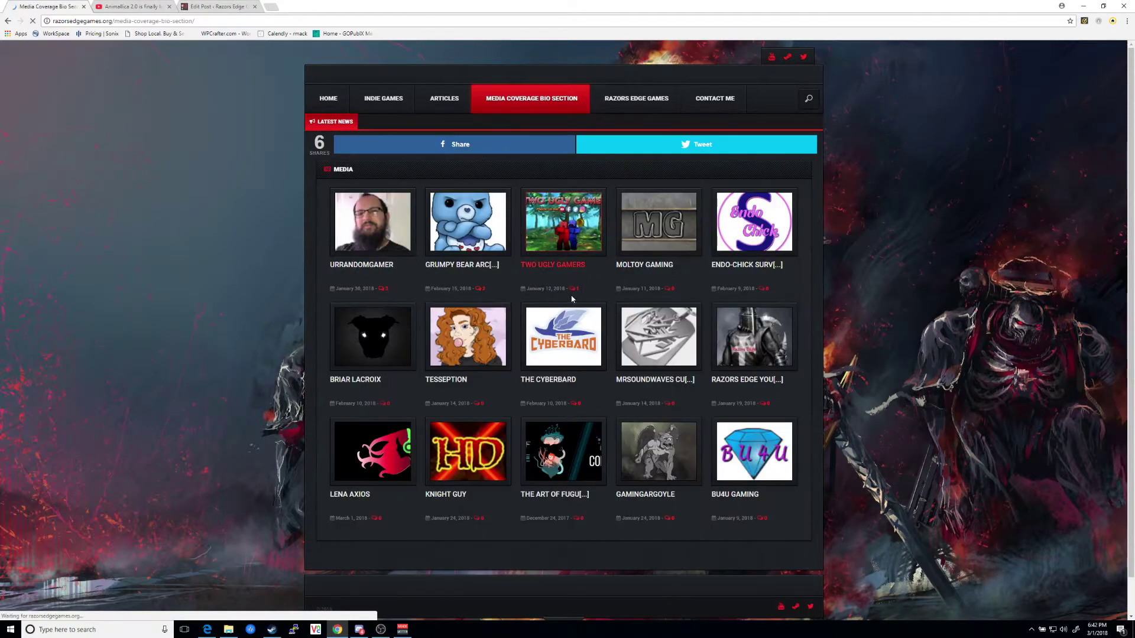
left_click(751, 444)
scroll(533, 374, "down", 8)
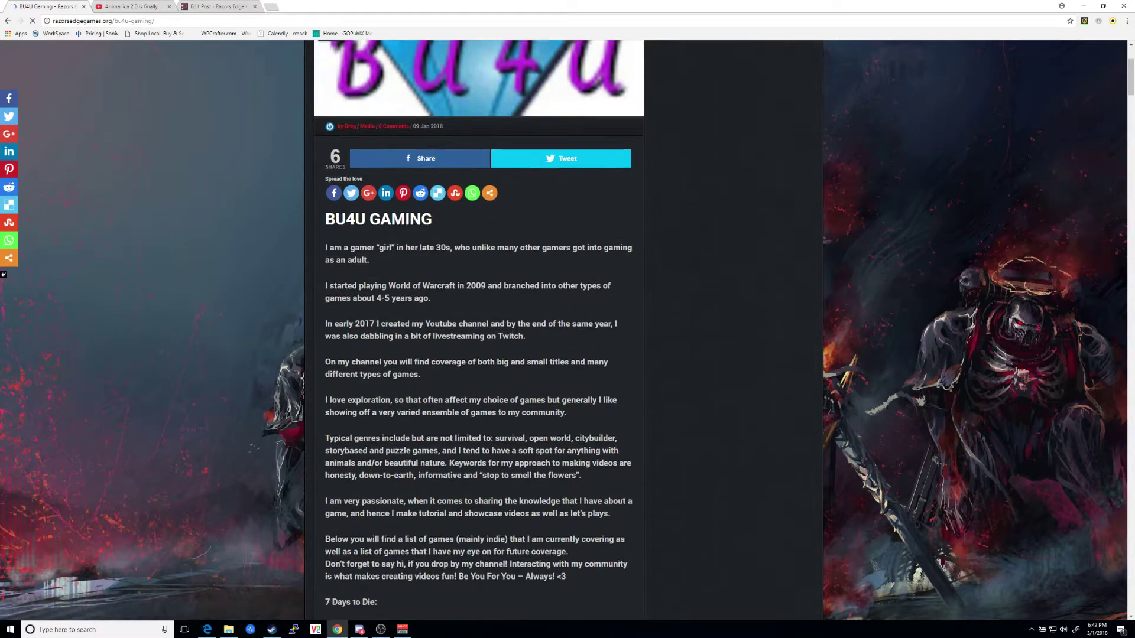
scroll(618, 195, "up", 2)
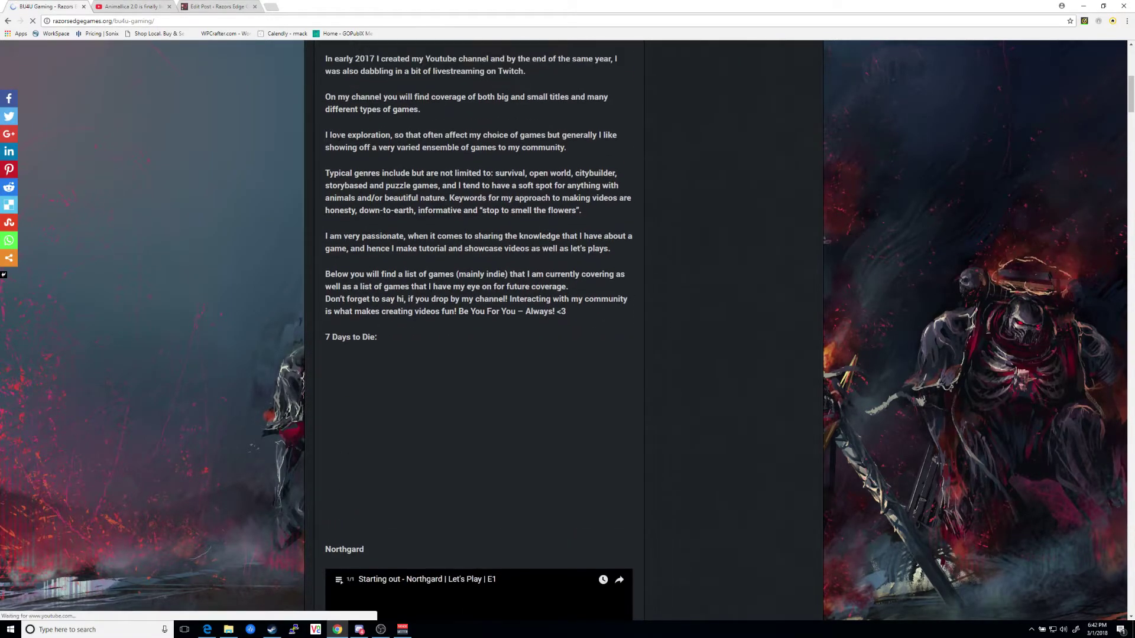
scroll(443, 331, "down", 7)
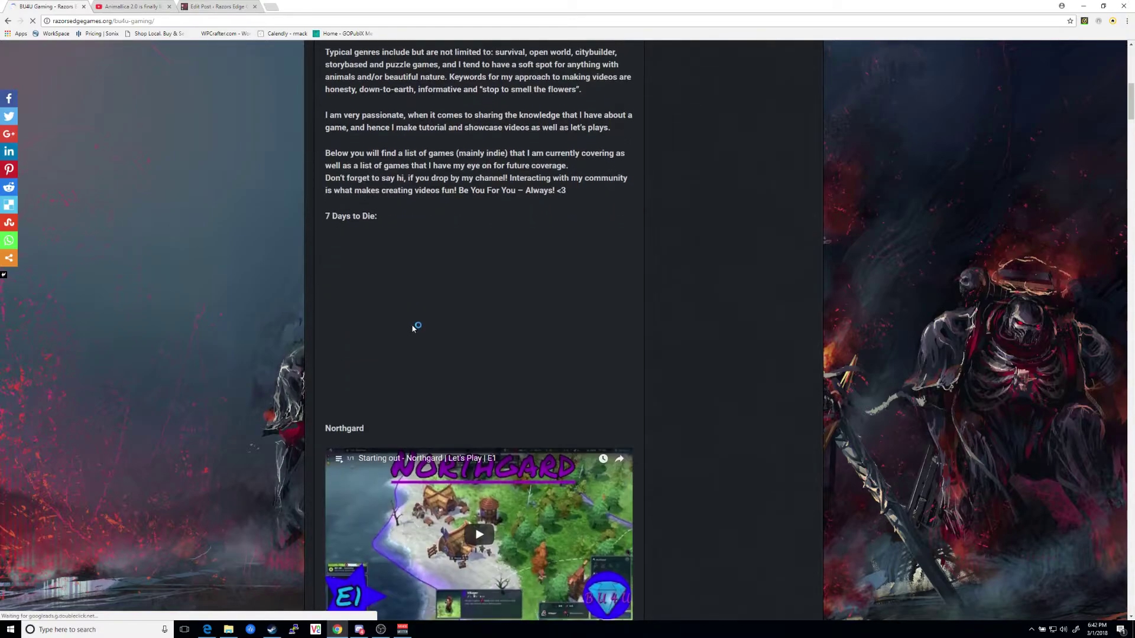
Look over the BU4U Gaming bio's embedded playlists from Northgard and Animallica through Banished and City of Brass to Hearthlands.
scroll(449, 404, "down", 3)
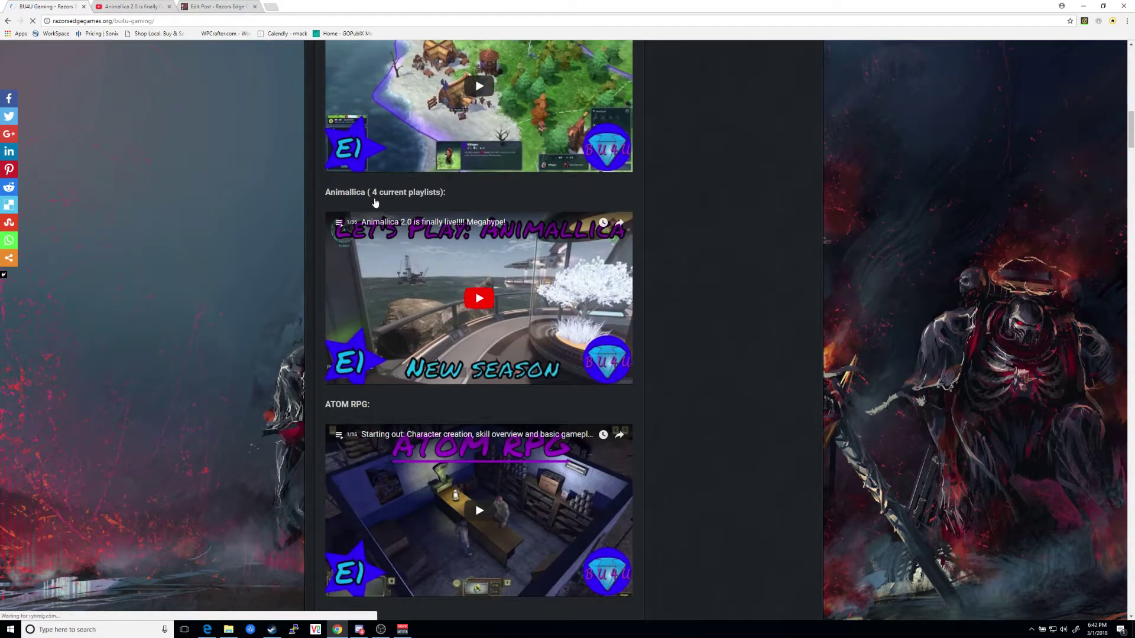
scroll(482, 265, "down", 1)
scroll(484, 264, "down", 5)
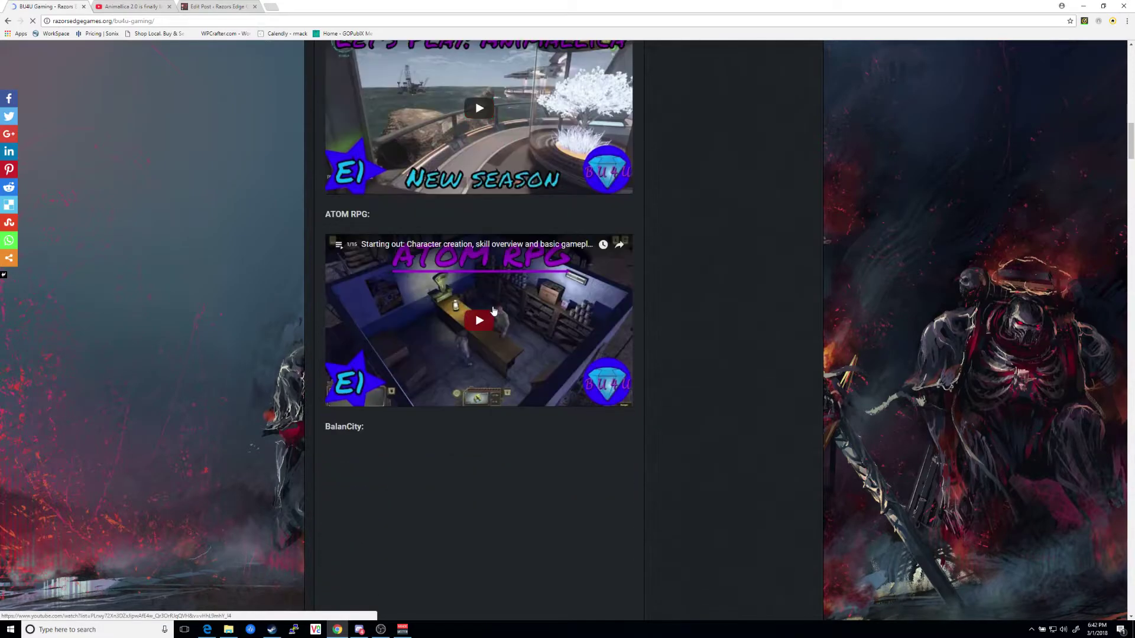
scroll(497, 367, "down", 6)
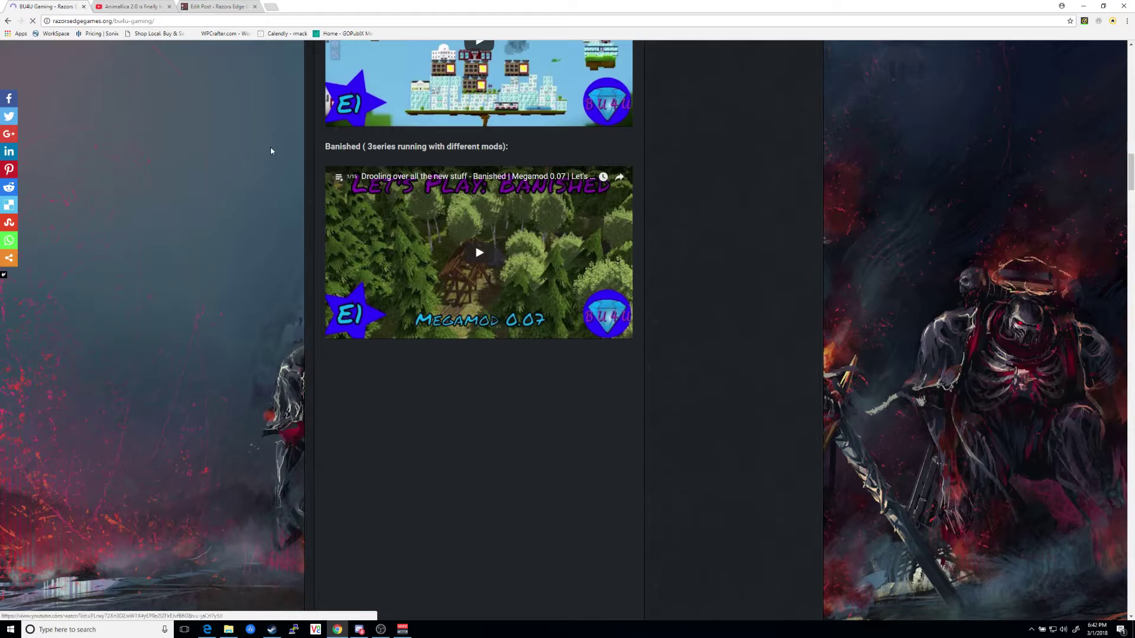
scroll(508, 314, "down", 2)
scroll(520, 382, "down", 9)
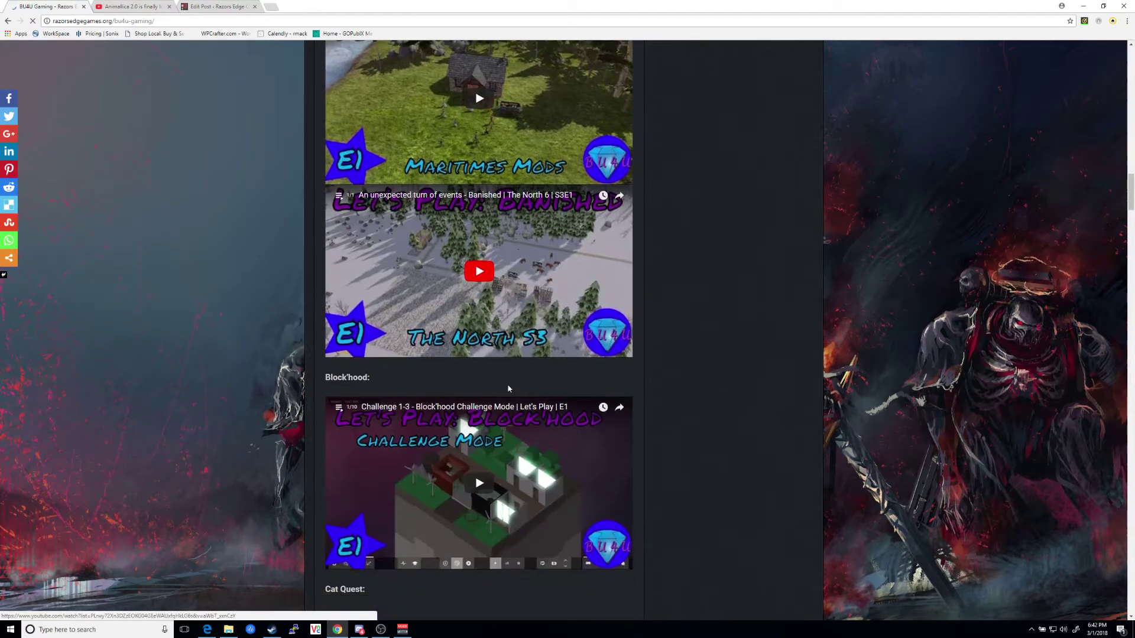
scroll(531, 436, "down", 2)
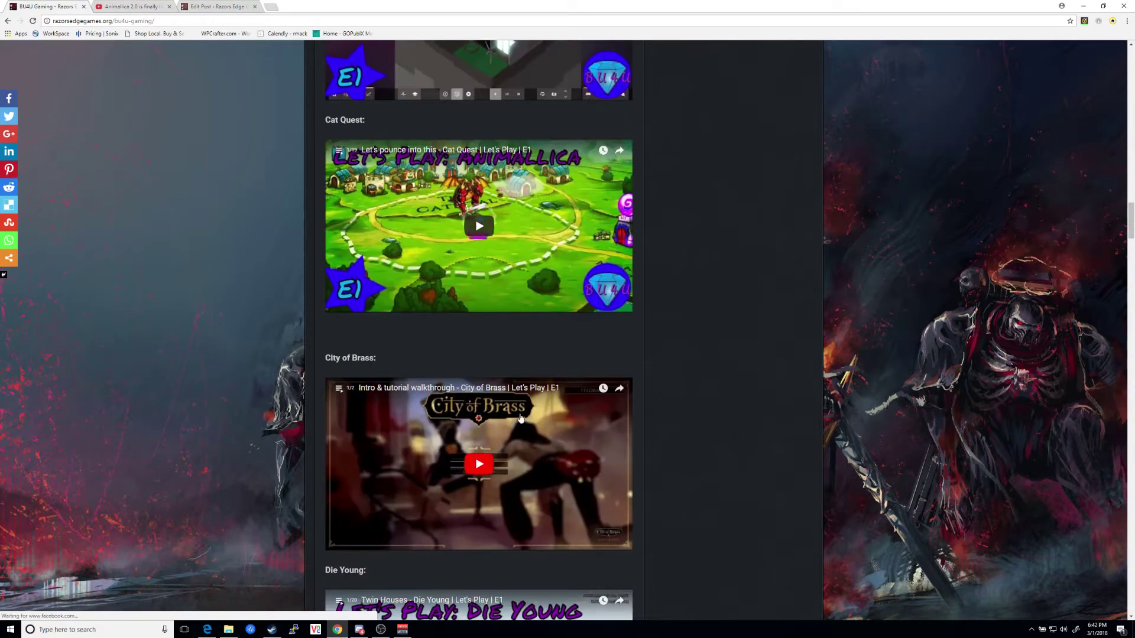
scroll(568, 418, "down", 1)
scroll(567, 418, "down", 7)
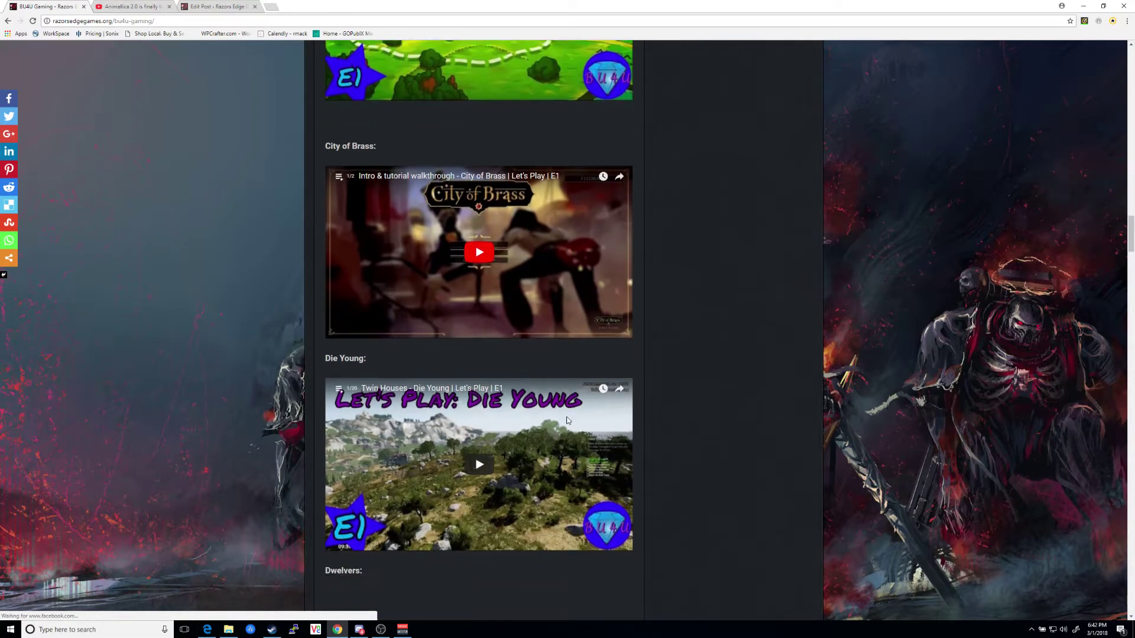
scroll(552, 422, "down", 5)
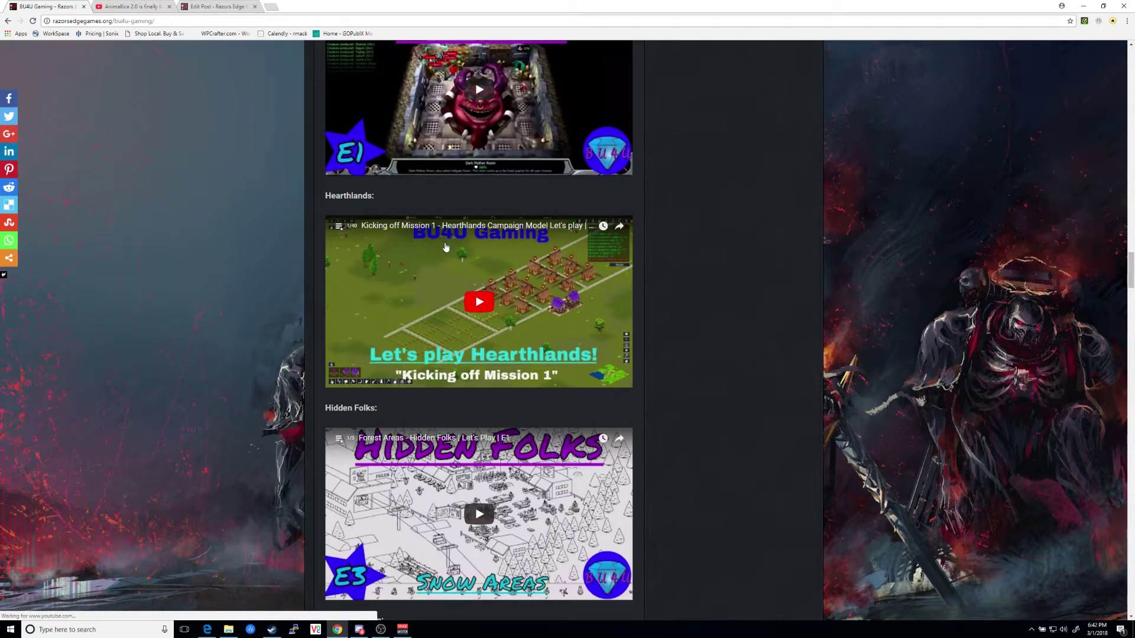
Examine the playlist embeds for Hearthlands, Dwelvers and Die Young more closely on the BU4U Gaming bio.
scroll(445, 247, "up", 1)
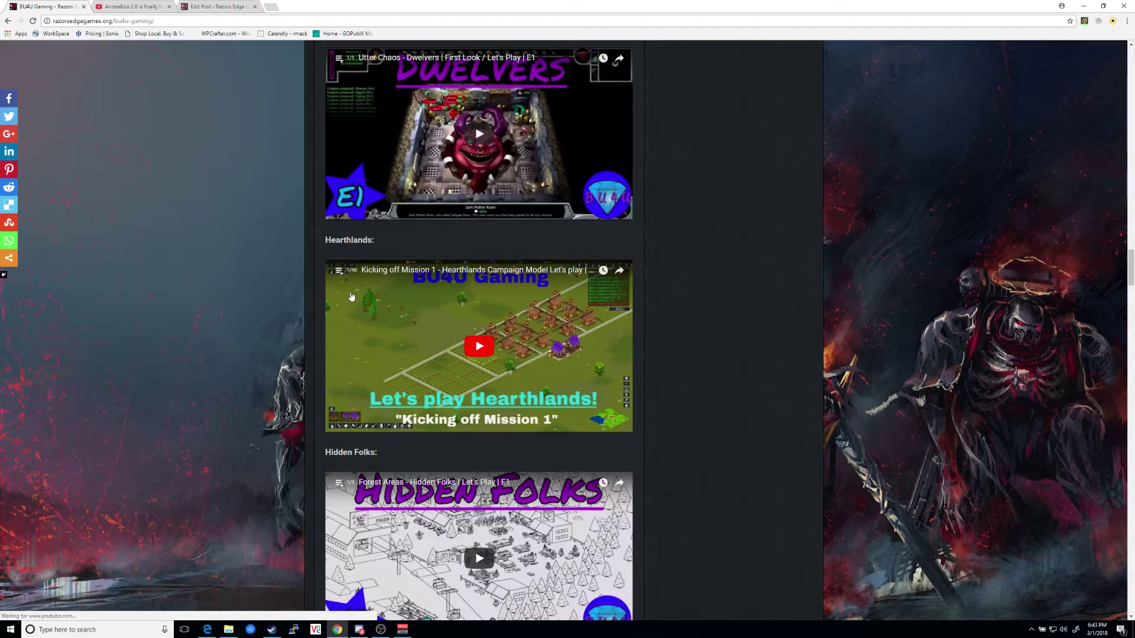
left_click(370, 281)
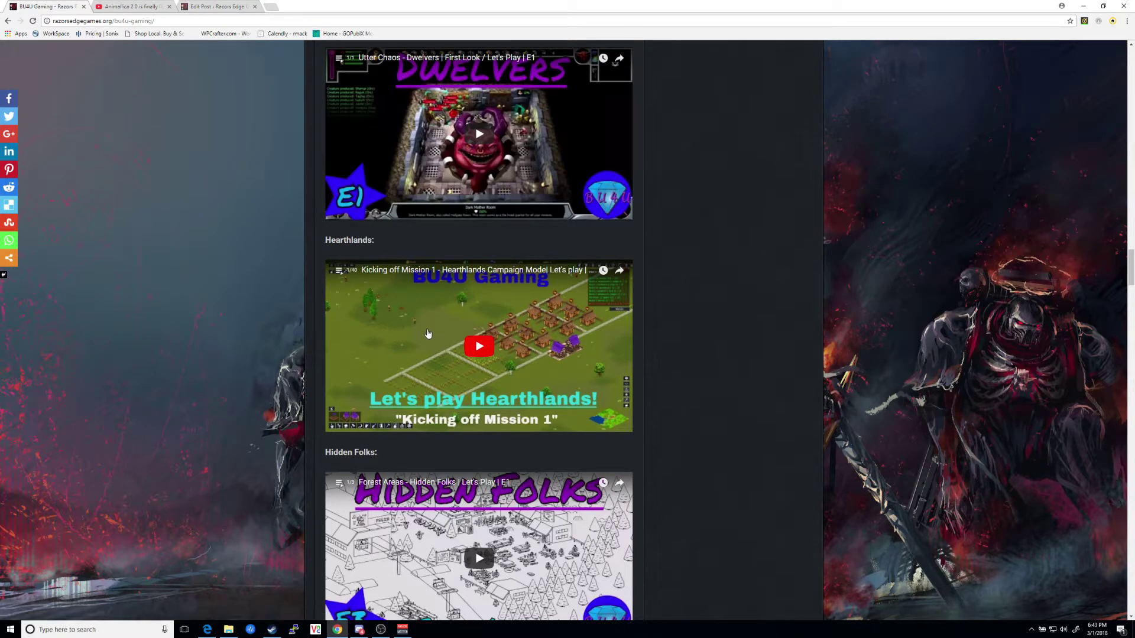
scroll(439, 332, "up", 4)
scroll(484, 317, "up", 2)
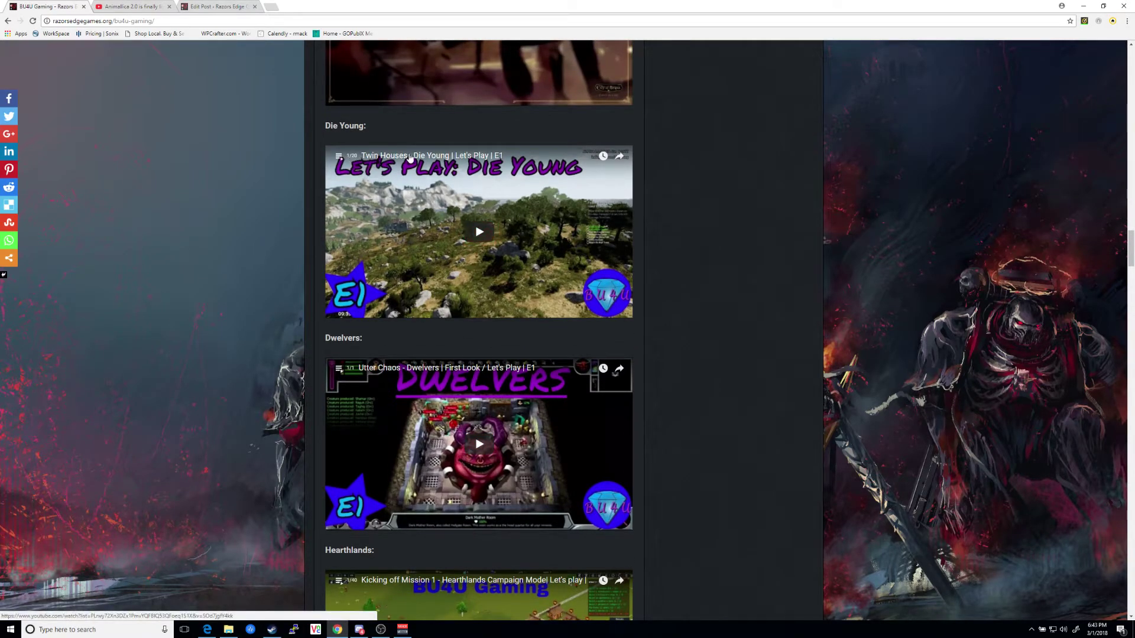
scroll(384, 177, "up", 4)
scroll(414, 237, "down", 5)
scroll(429, 270, "down", 8)
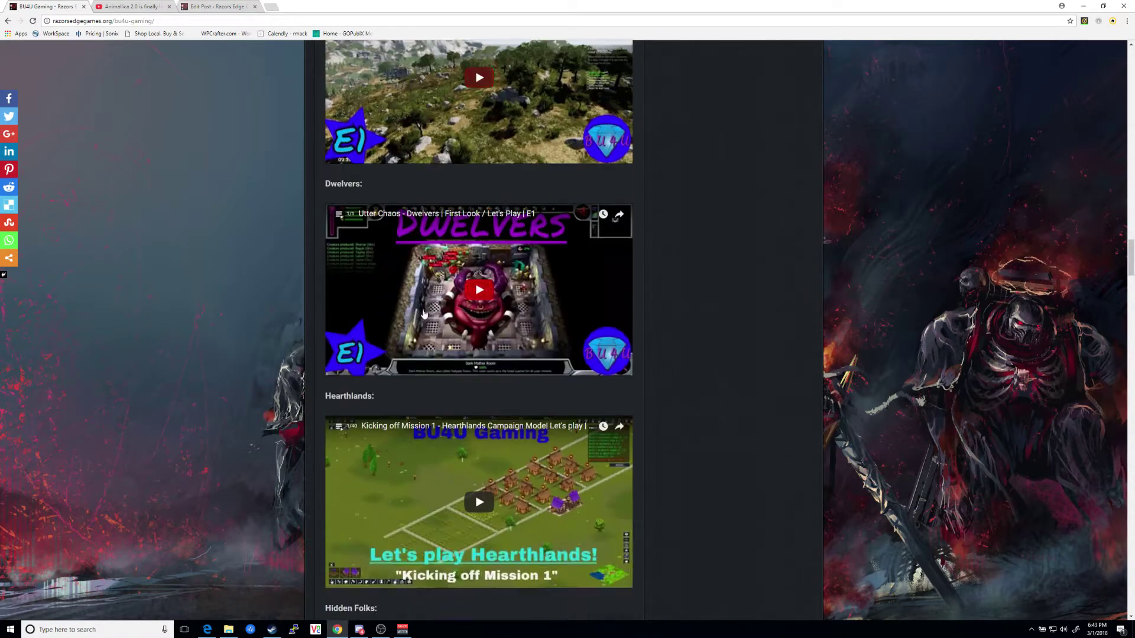
Continue through the bio's embedded playlists from Hidden Folks and LYNE to The Curious Expedition and The Dream Machine.
scroll(395, 317, "down", 10)
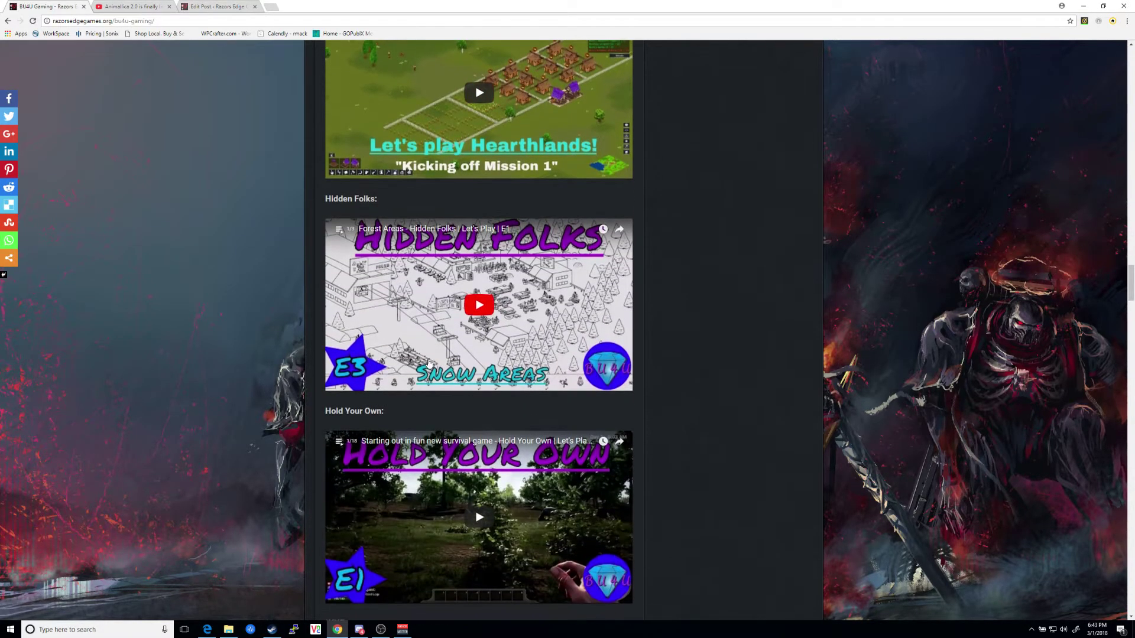
scroll(421, 384, "down", 1)
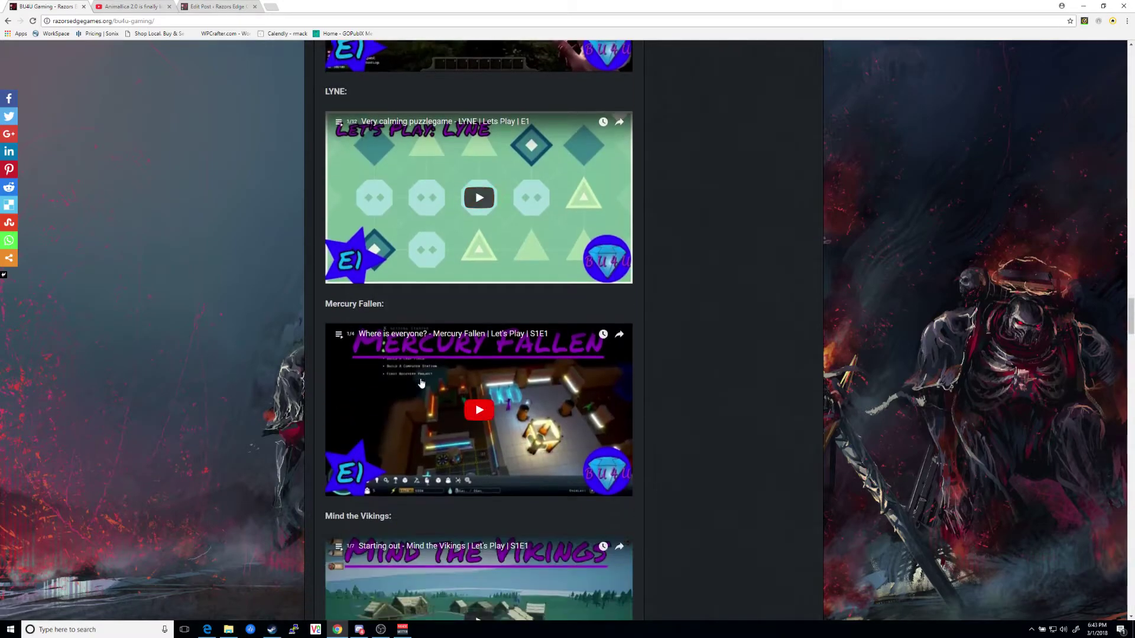
scroll(397, 370, "down", 4)
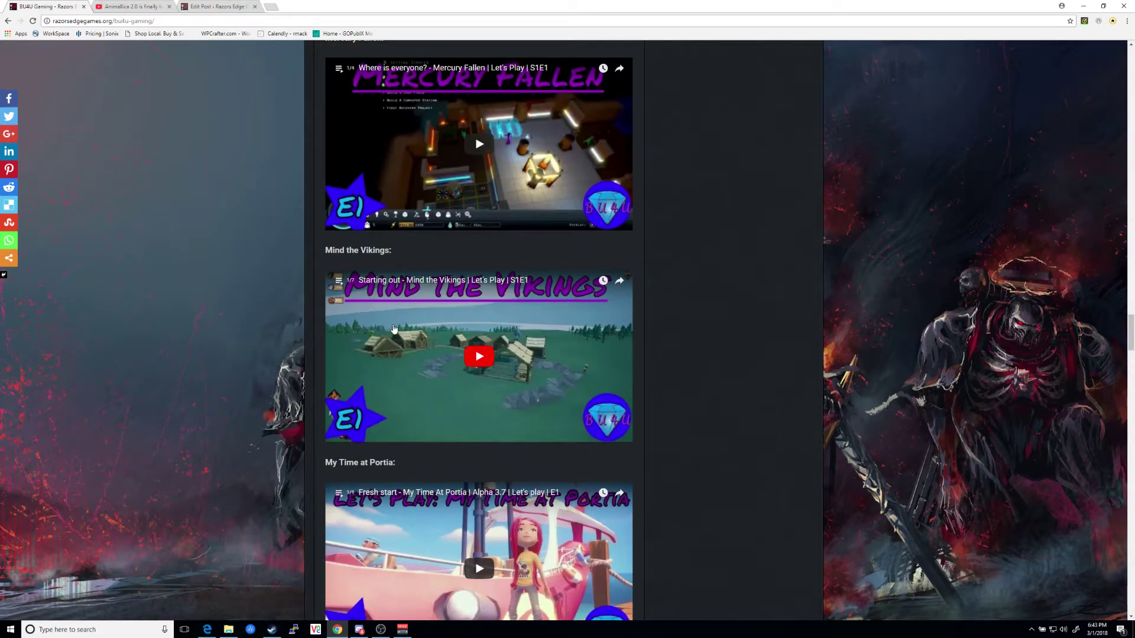
scroll(407, 358, "down", 1)
scroll(408, 360, "down", 5)
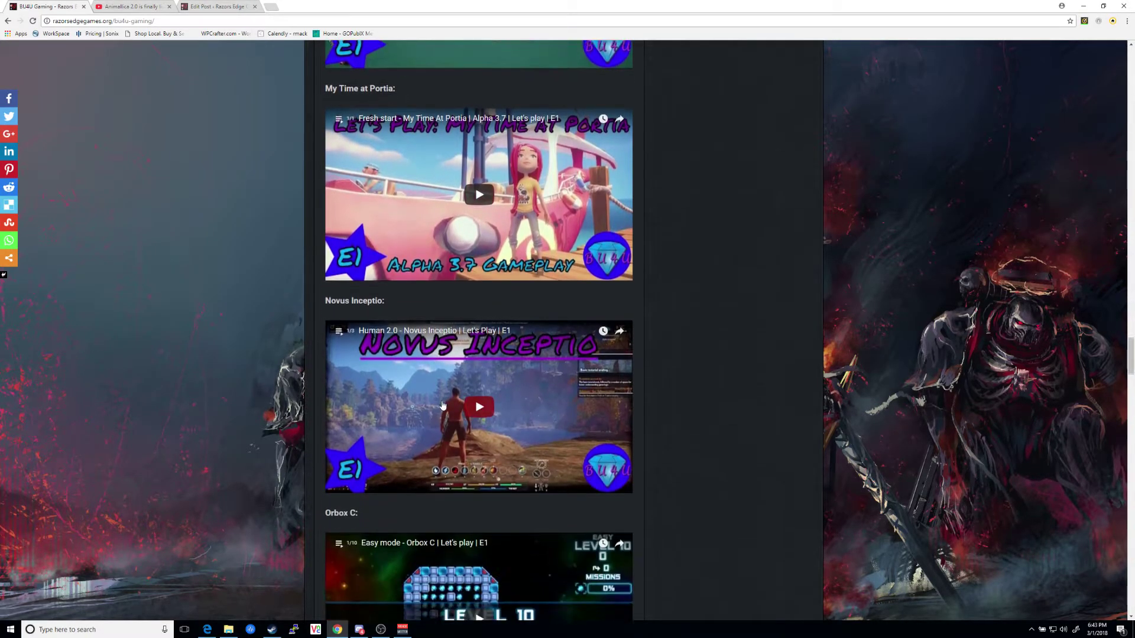
scroll(366, 362, "down", 4)
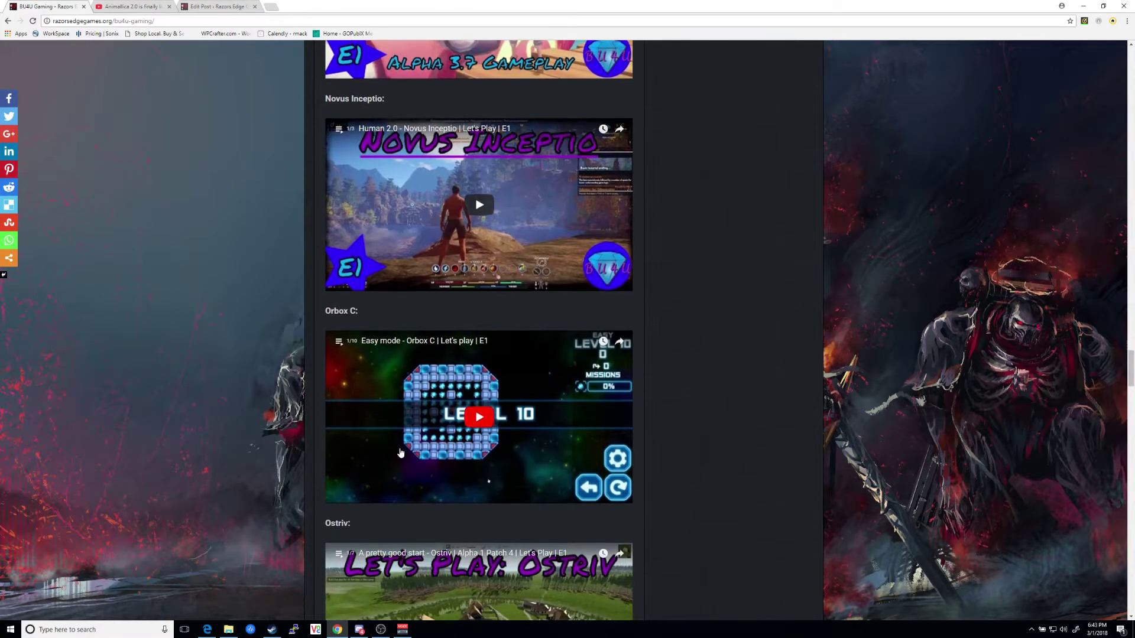
scroll(460, 450, "down", 7)
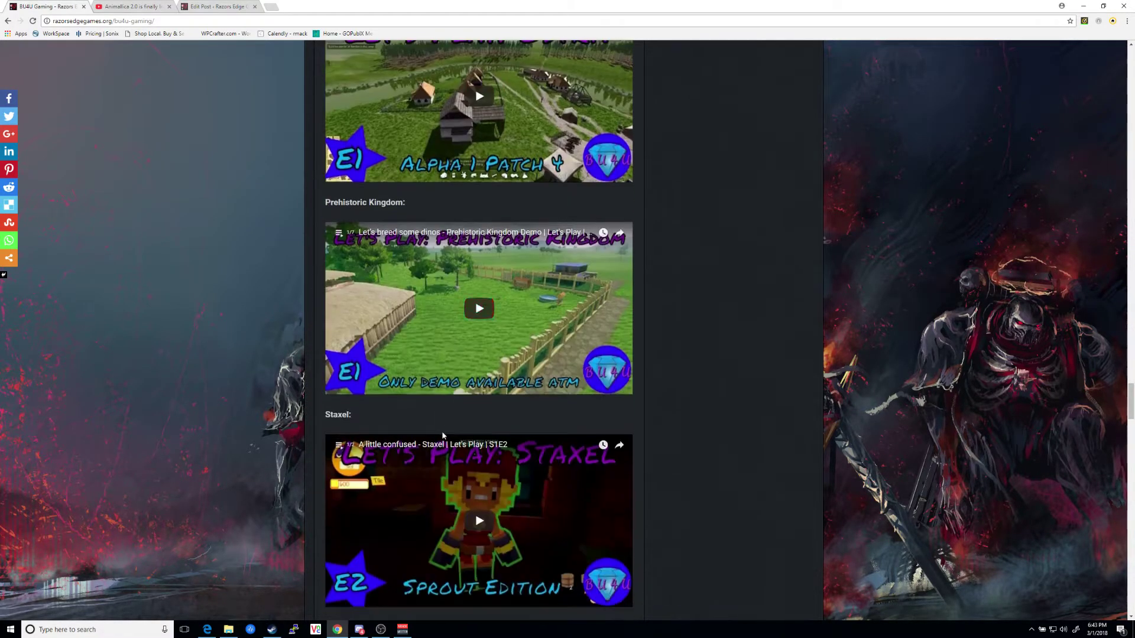
scroll(507, 403, "down", 2)
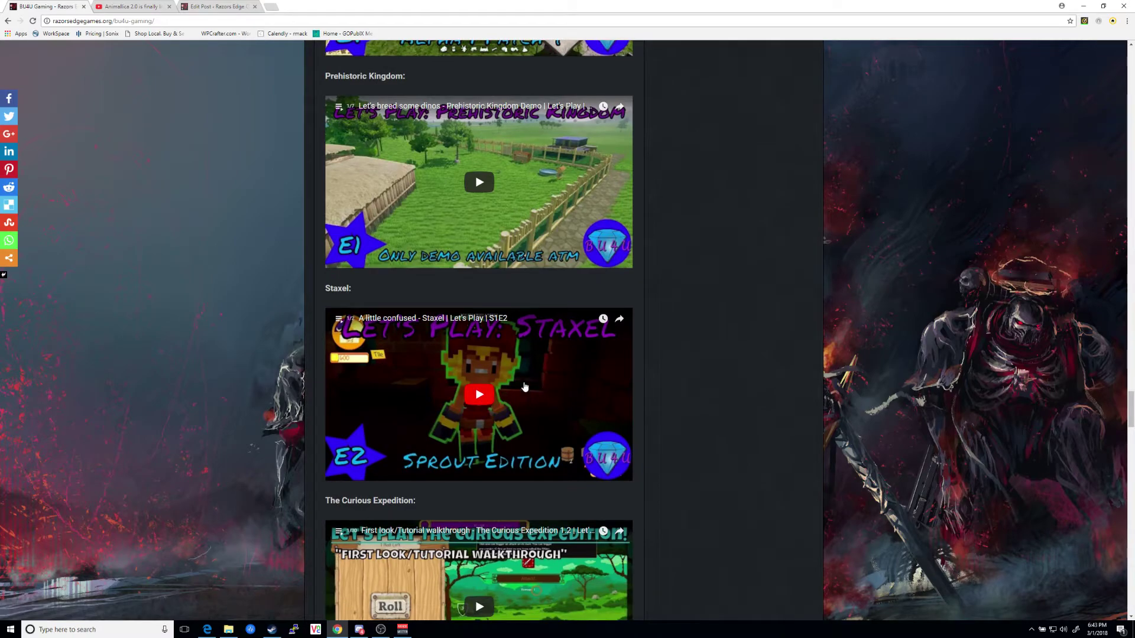
scroll(525, 387, "up", 1)
scroll(464, 497, "down", 3)
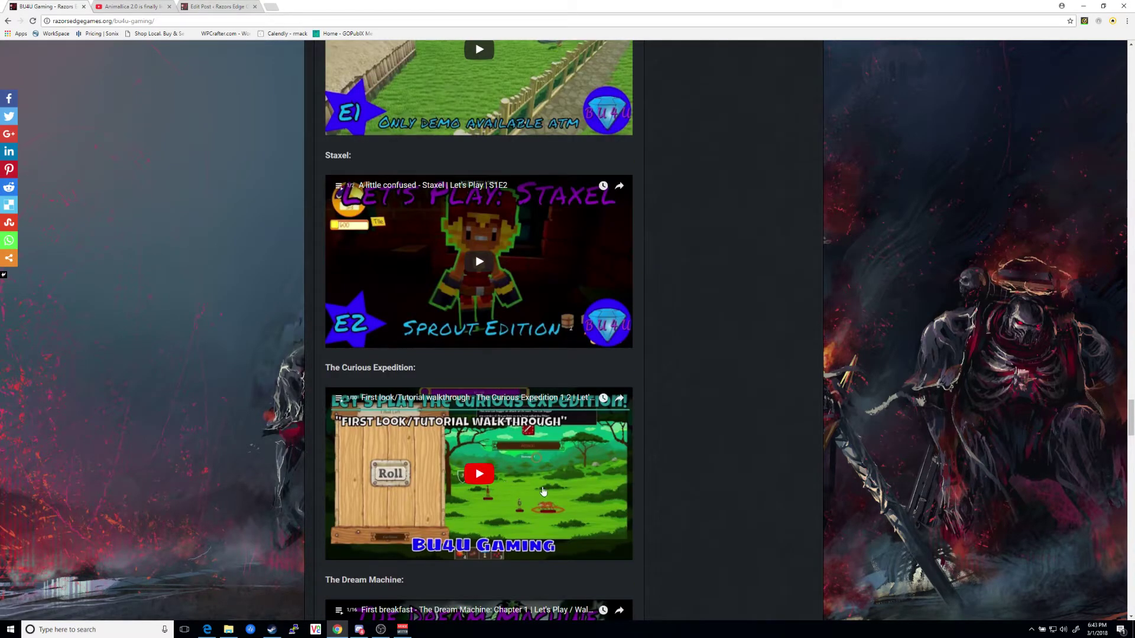
scroll(509, 510, "down", 2)
Go back through the embedded playlists to Hidden Folks, checking the playlist details of the My Time at Portia embed.
scroll(533, 521, "up", 6)
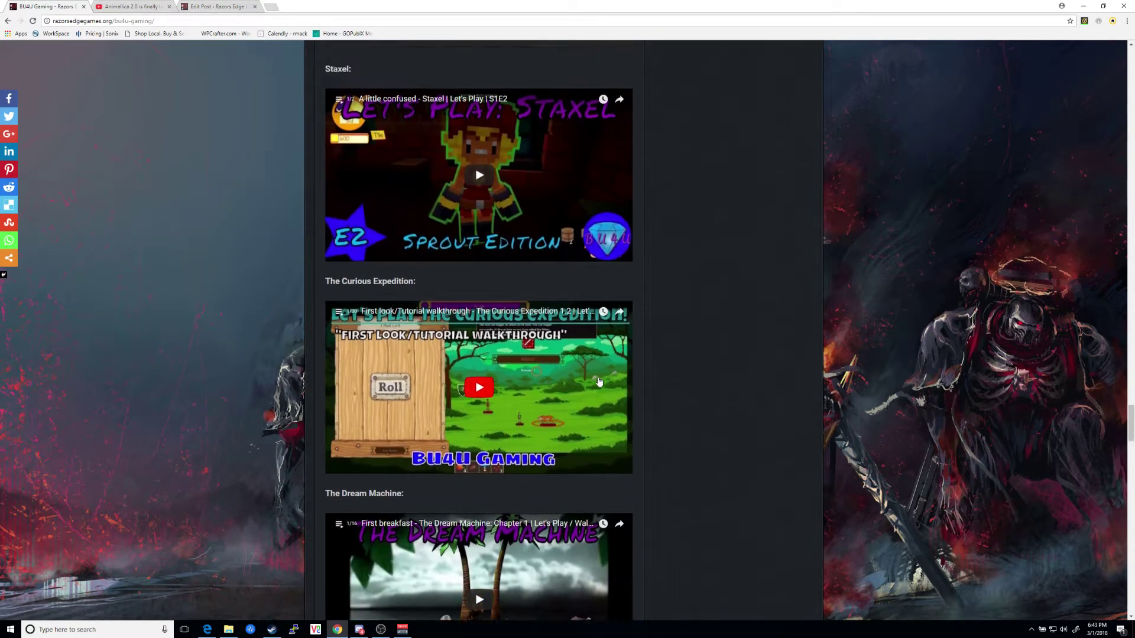
scroll(550, 214, "up", 4)
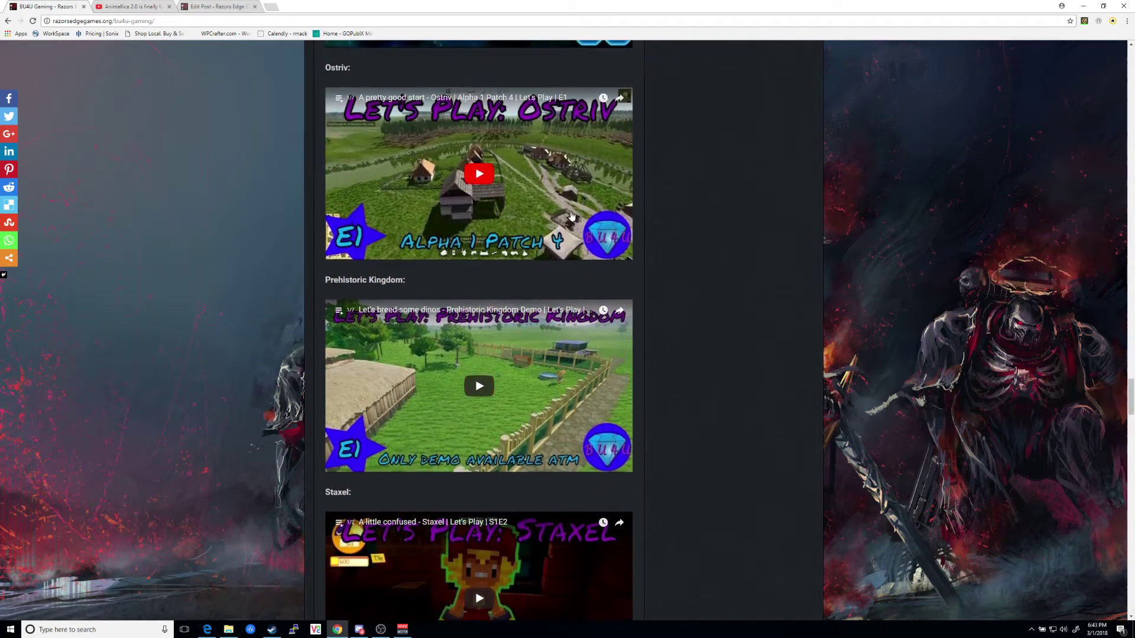
scroll(670, 184, "up", 9)
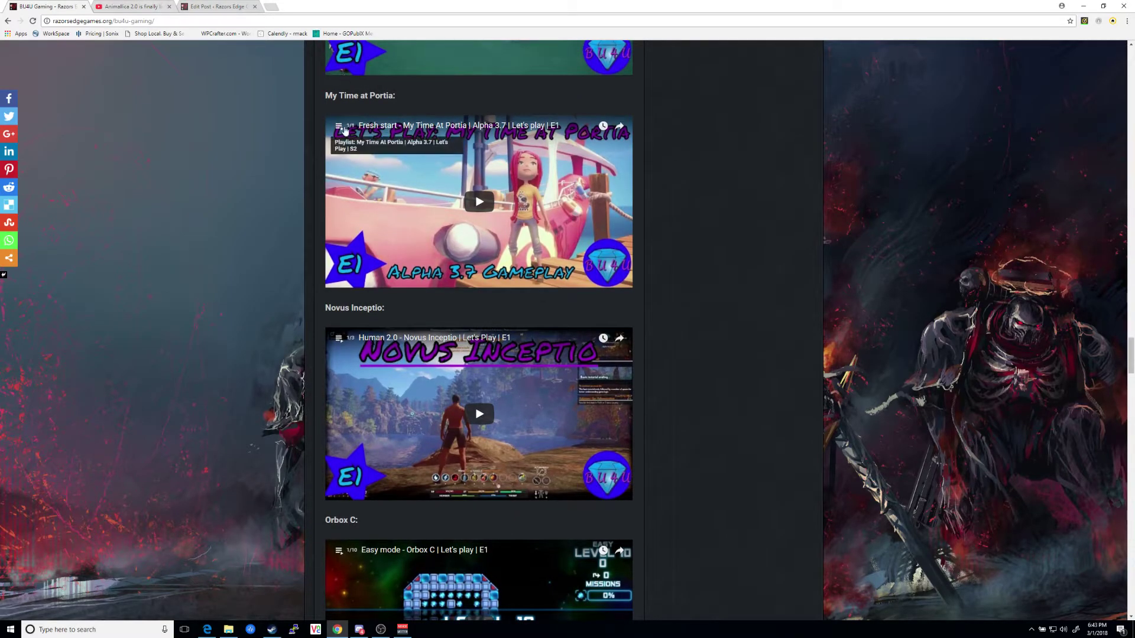
scroll(700, 337, "up", 5)
scroll(686, 334, "up", 1)
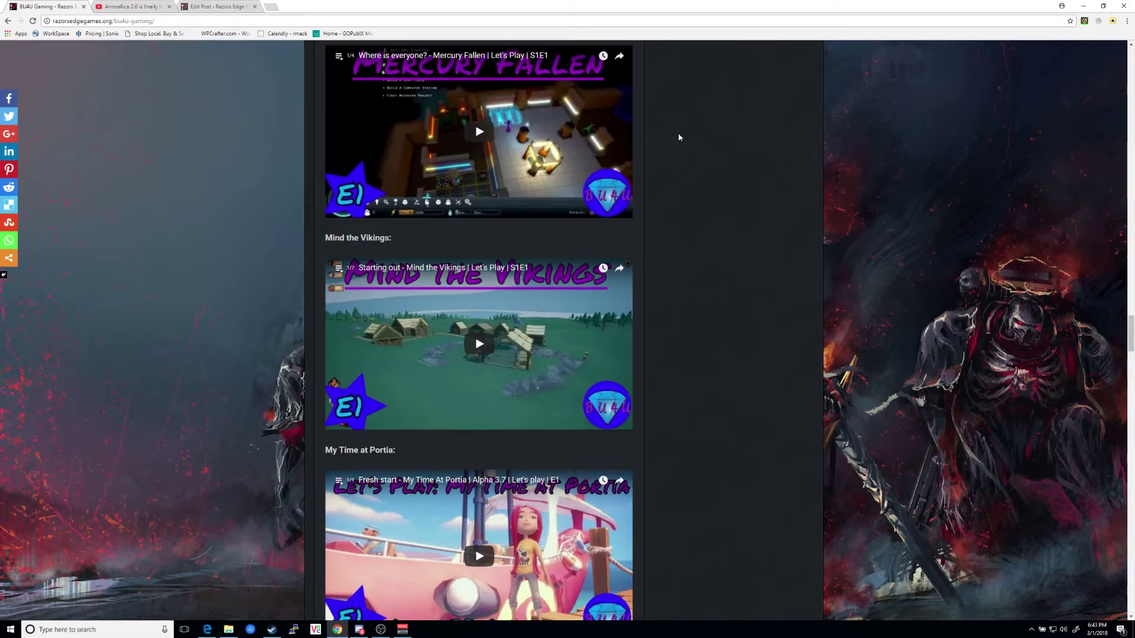
scroll(686, 171, "up", 4)
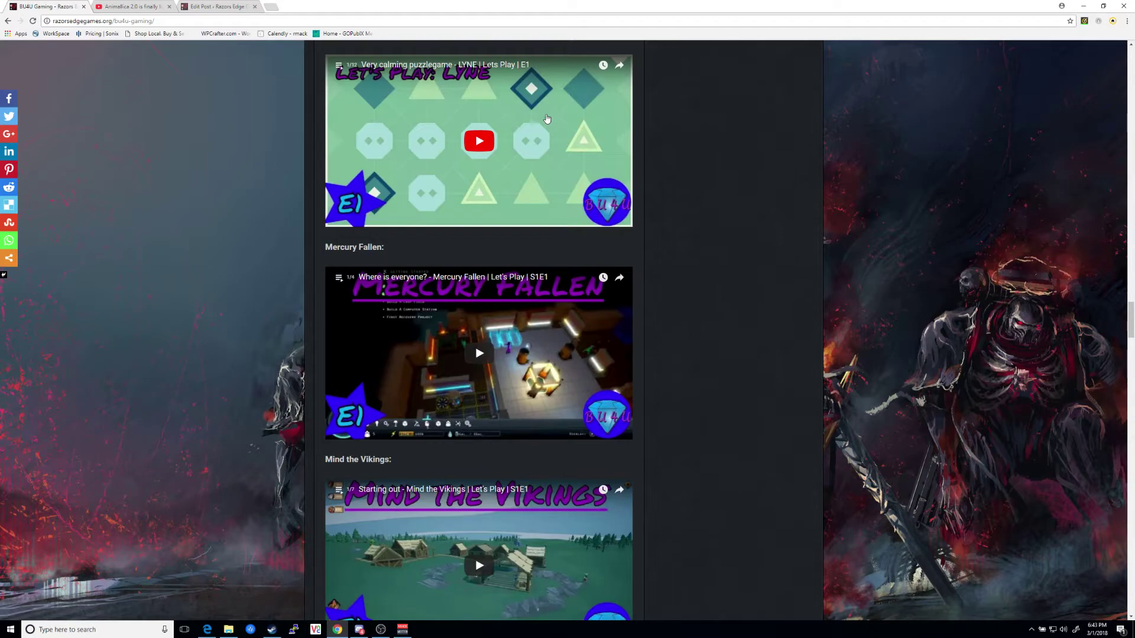
scroll(661, 186, "up", 11)
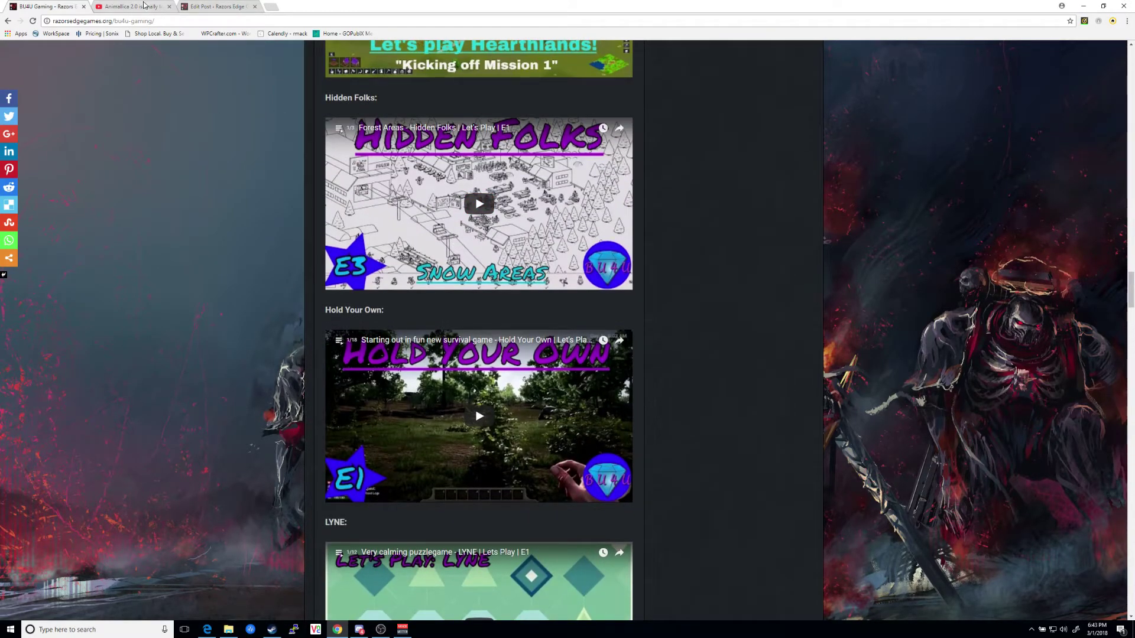
Return to the Media Coverage Bio Section and open the Razors Edge Youtube bio.
left_click(213, 7)
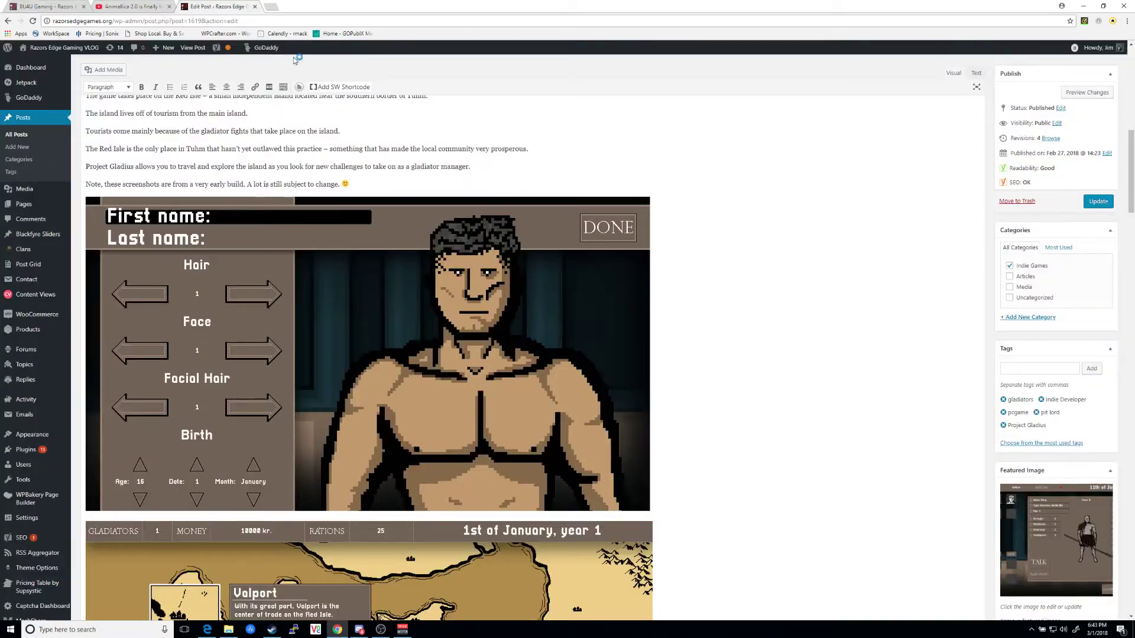
left_click(39, 7)
left_click(9, 21)
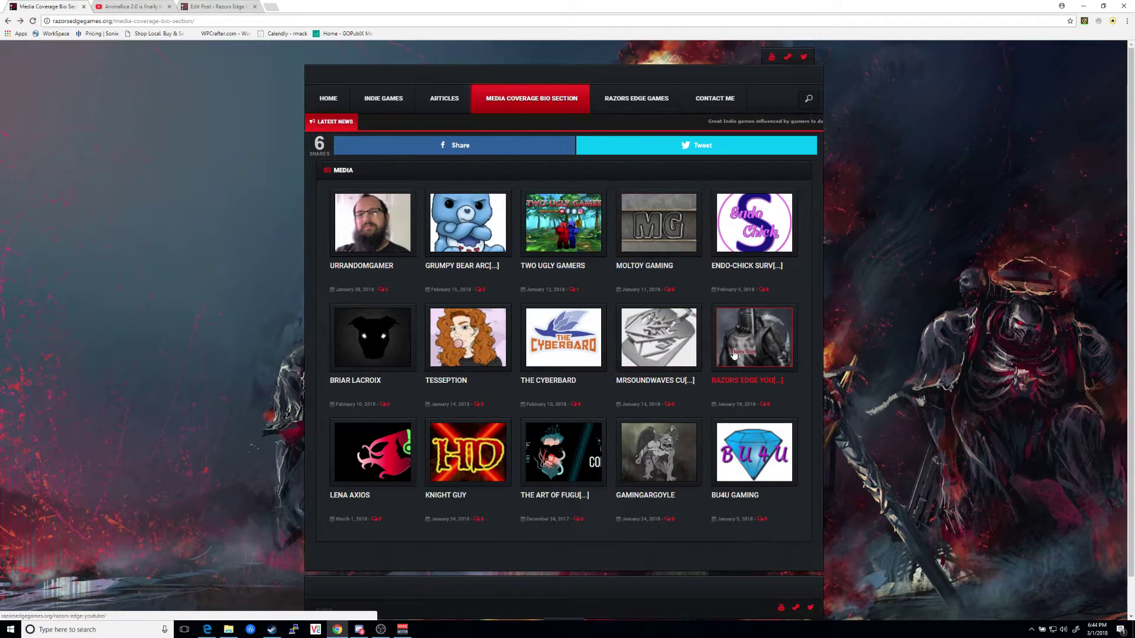
left_click(760, 381)
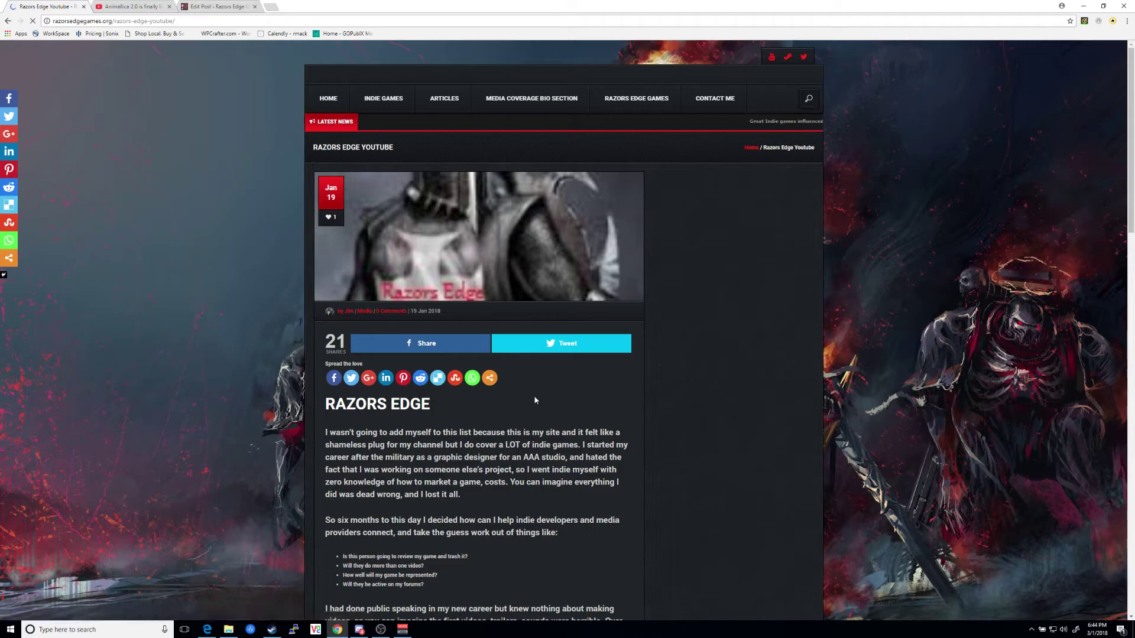
Review the Razors Edge bio's genre text and its Kingdoms, Animallica, Saurian and First Looks video embeds.
scroll(534, 396, "down", 9)
scroll(518, 421, "down", 11)
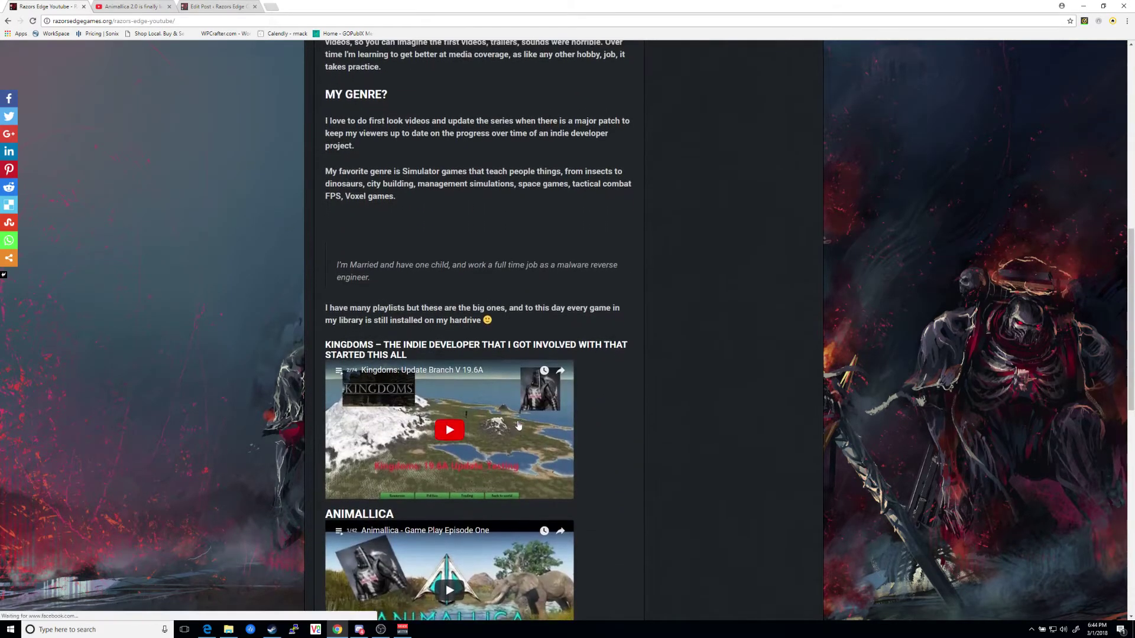
scroll(605, 434, "up", 5)
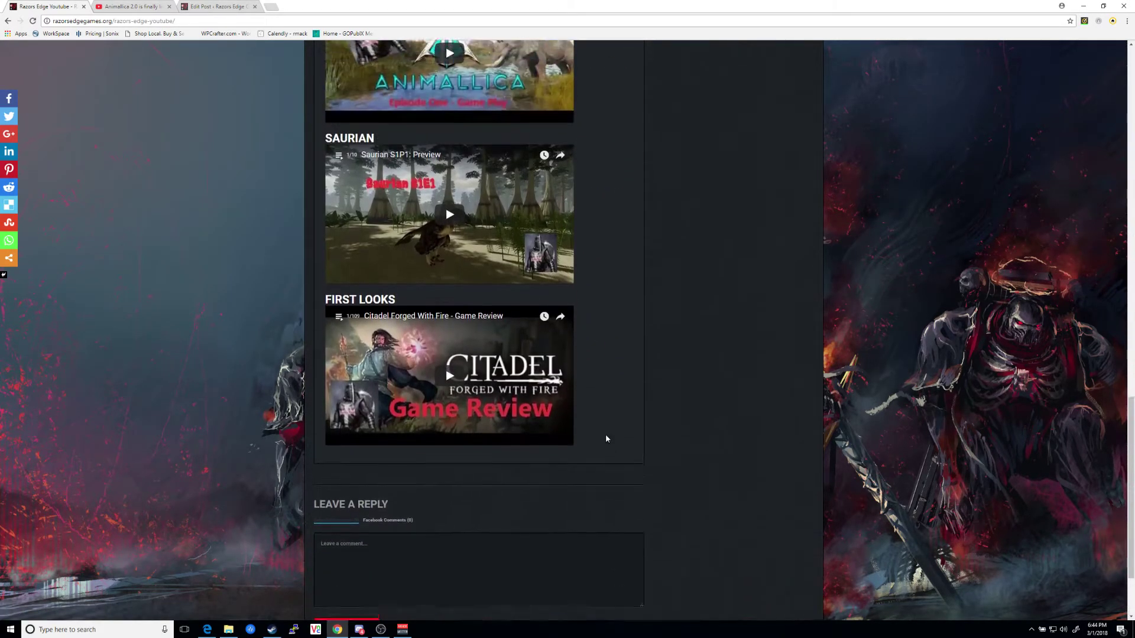
scroll(449, 413, "up", 6)
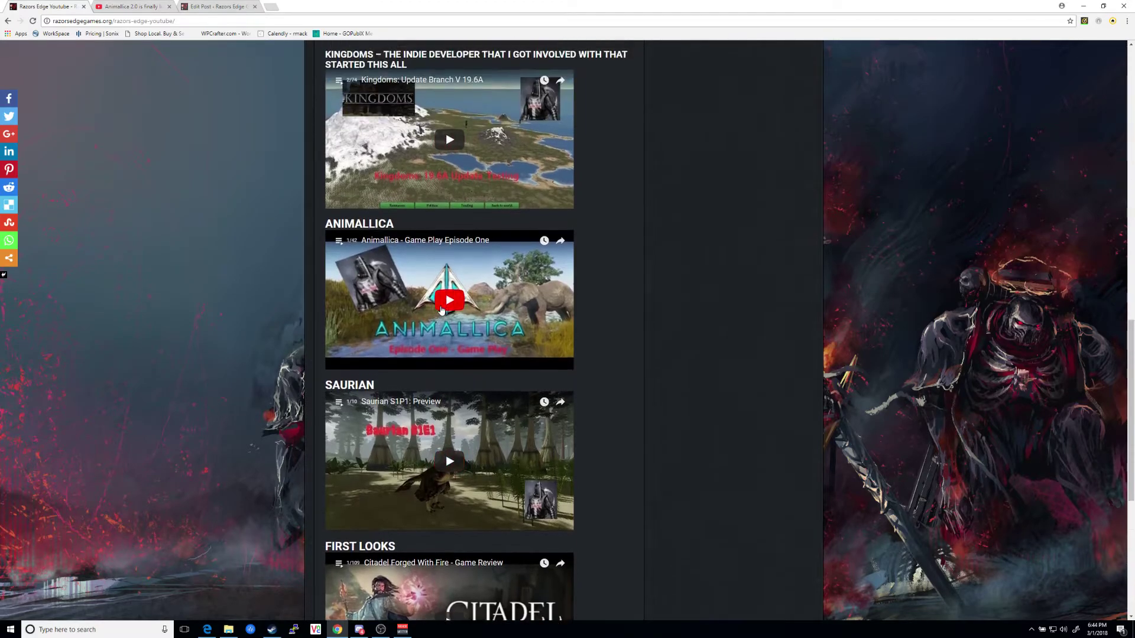
Return to the Razors Edge bio's introduction text and open its Twitter share window.
scroll(494, 254, "down", 2)
scroll(494, 254, "up", 5)
scroll(395, 457, "up", 4)
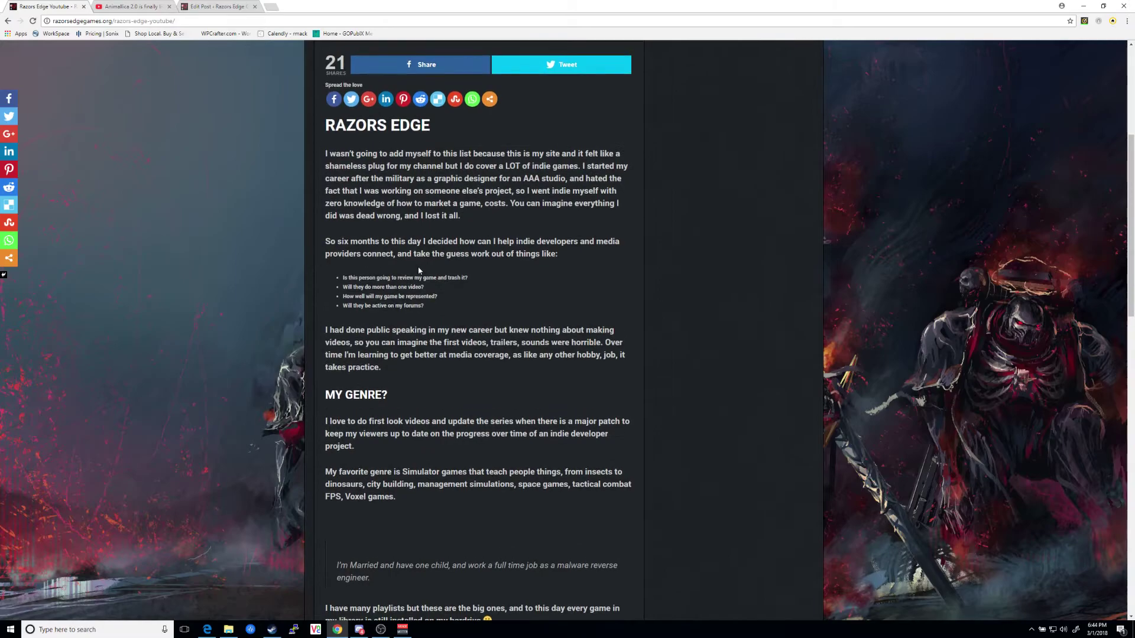
scroll(394, 458, "down", 1)
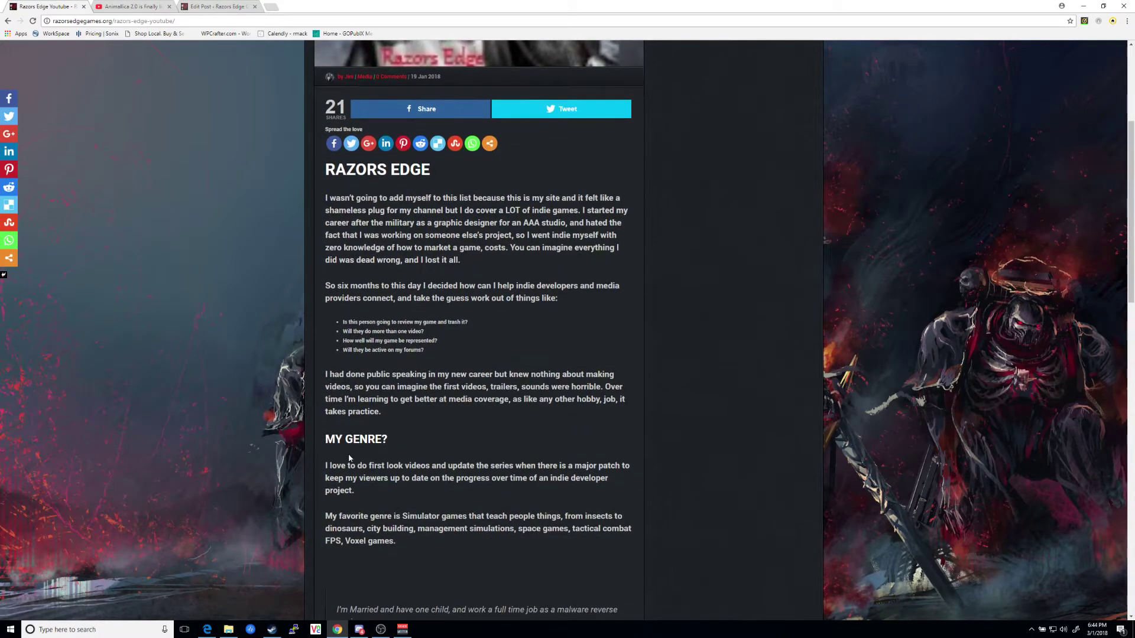
scroll(421, 495, "up", 1)
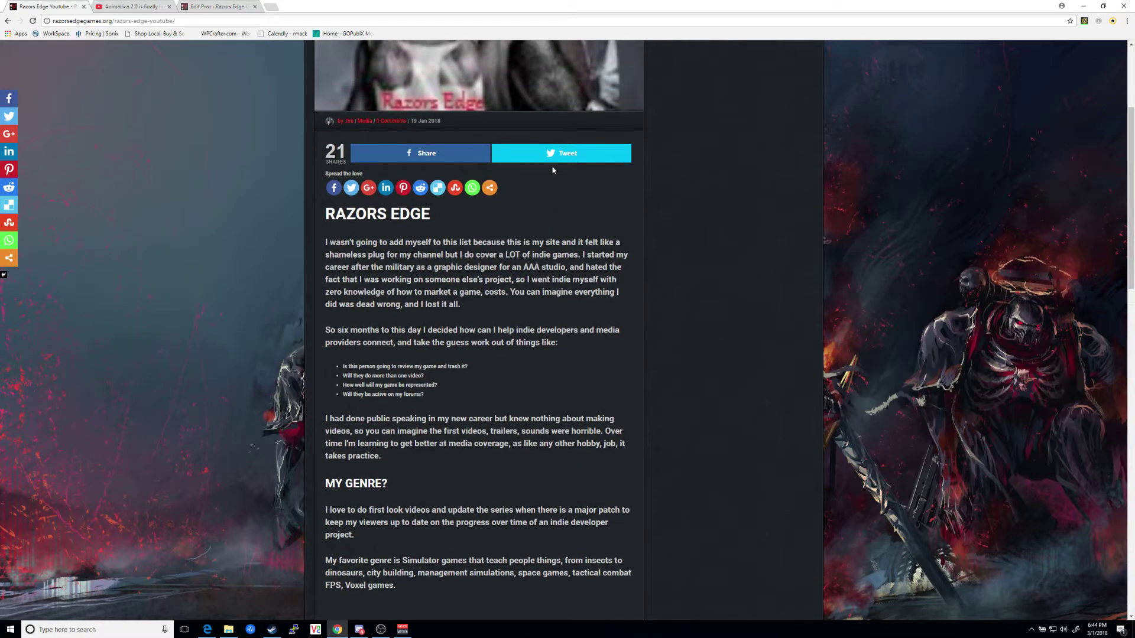
left_click(561, 153)
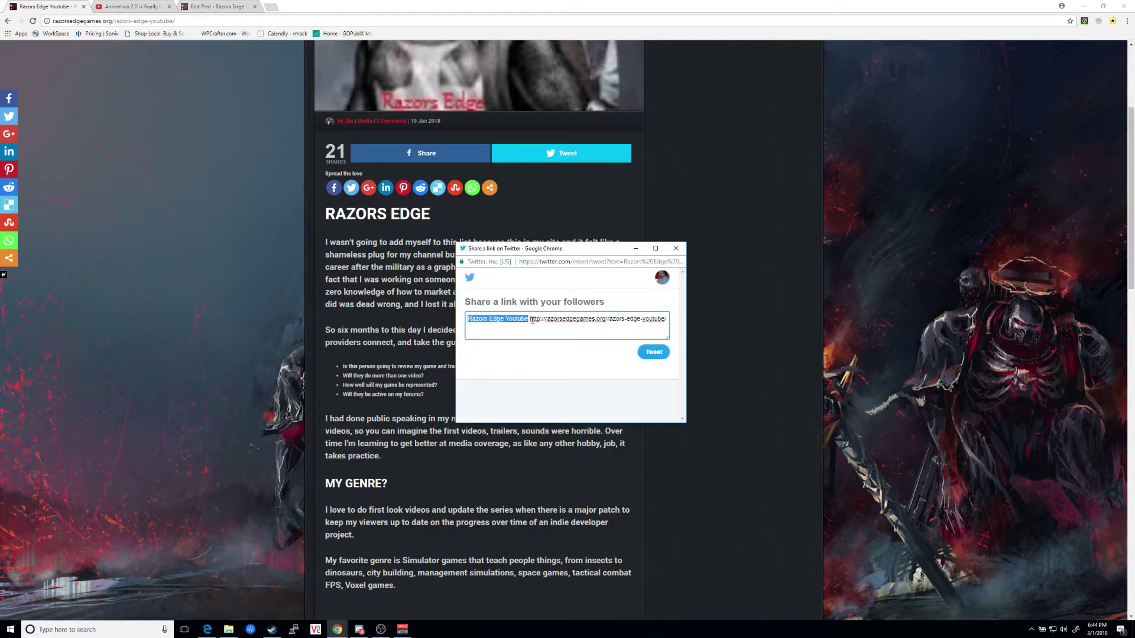
Insert two line breaks between the title and the link in the tweet draft, check its text, and close the share window without tweeting.
left_click(533, 319)
key("Return")
key("Return")
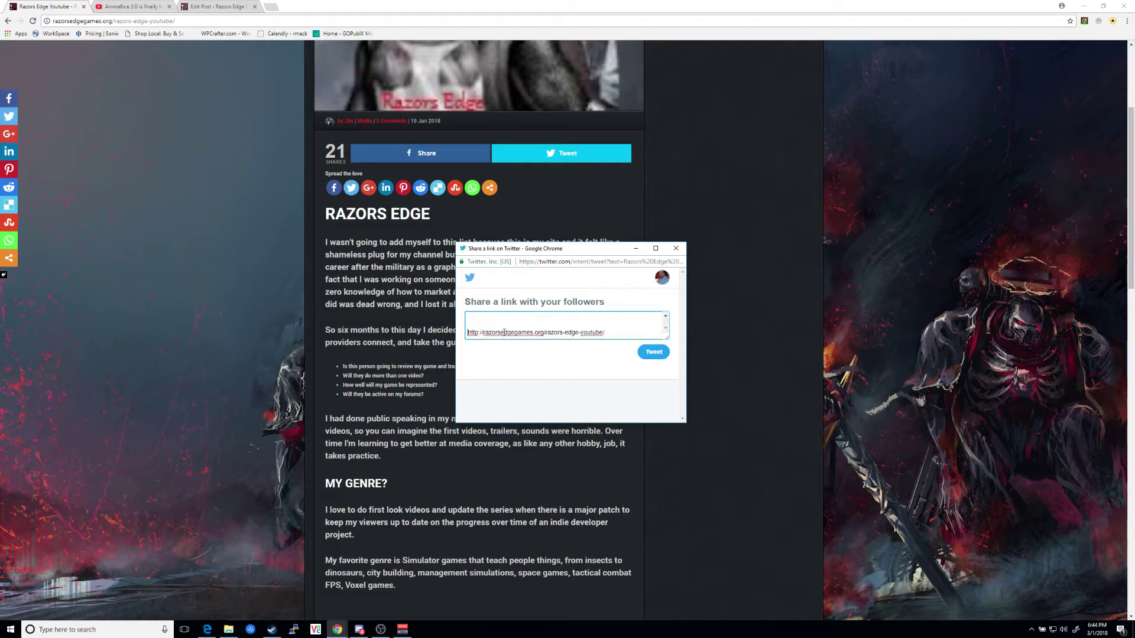
scroll(545, 327, "up", 1)
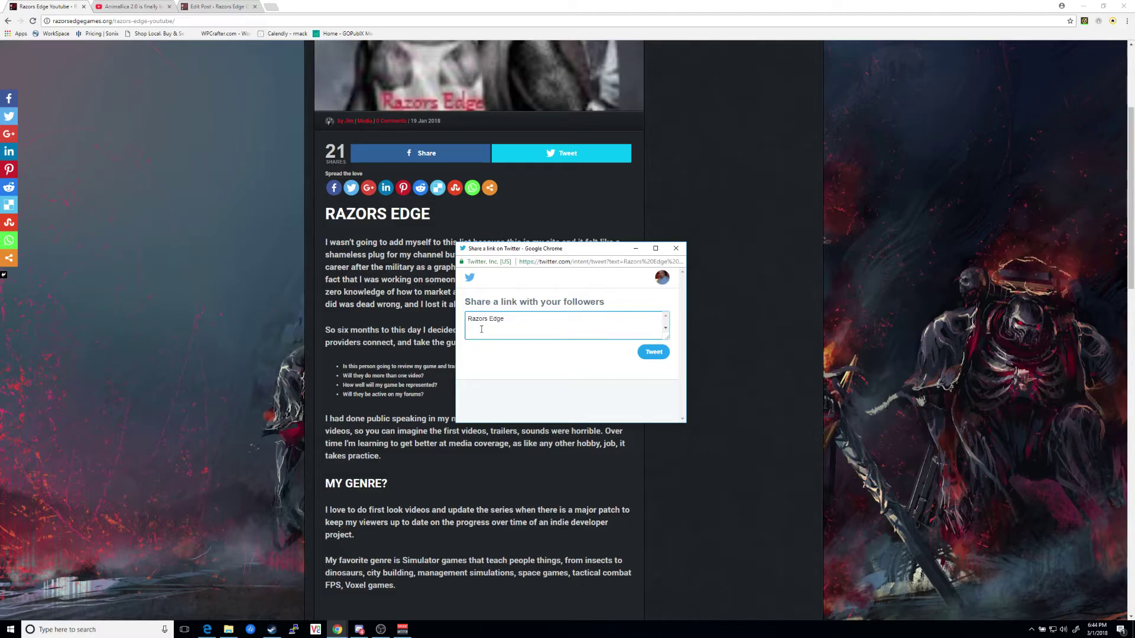
scroll(563, 330, "down", 1)
scroll(544, 330, "up", 1)
scroll(488, 329, "down", 1)
scroll(485, 330, "up", 1)
scroll(533, 332, "down", 1)
scroll(531, 334, "up", 1)
left_click(675, 249)
Open the site's home page and look over its Articles and Trending Posts sections.
scroll(718, 260, "up", 3)
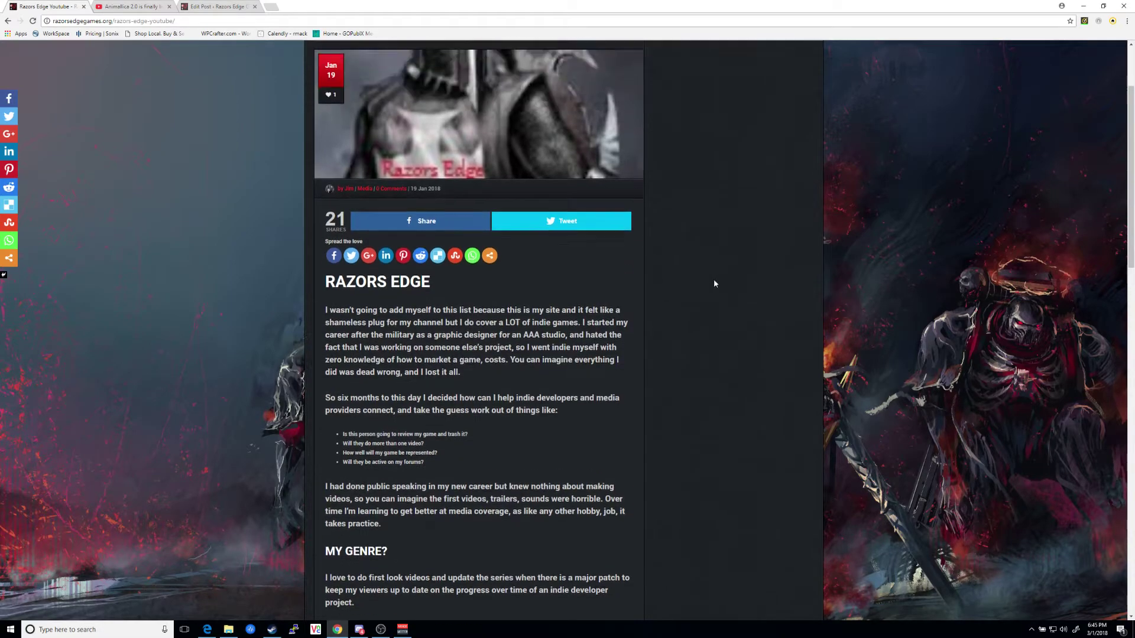
left_click(329, 98)
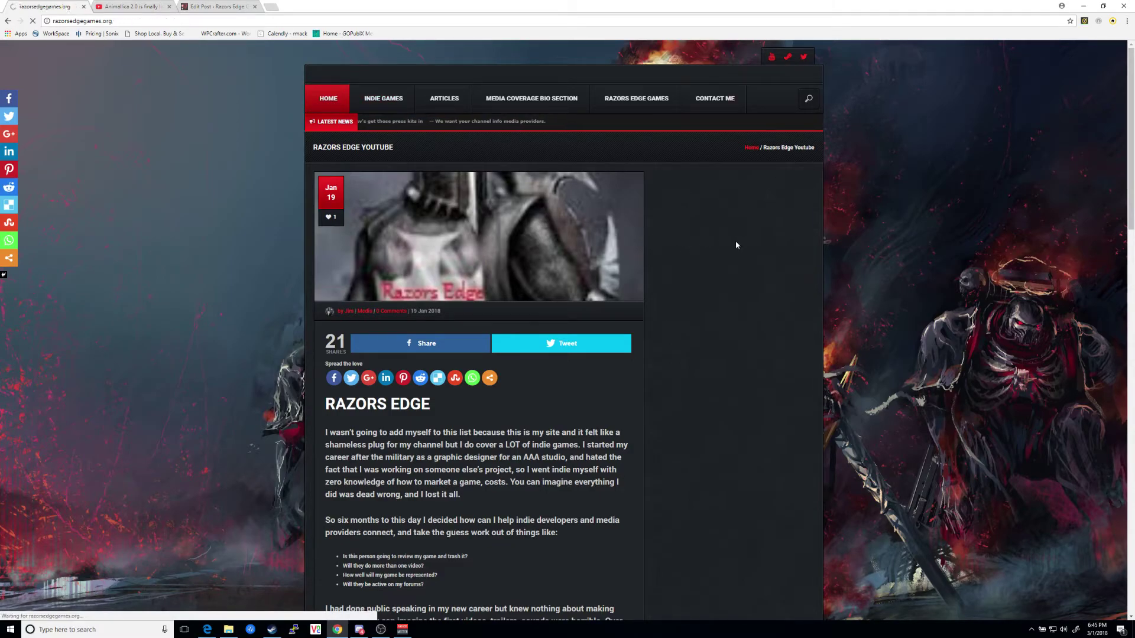
scroll(457, 358, "down", 8)
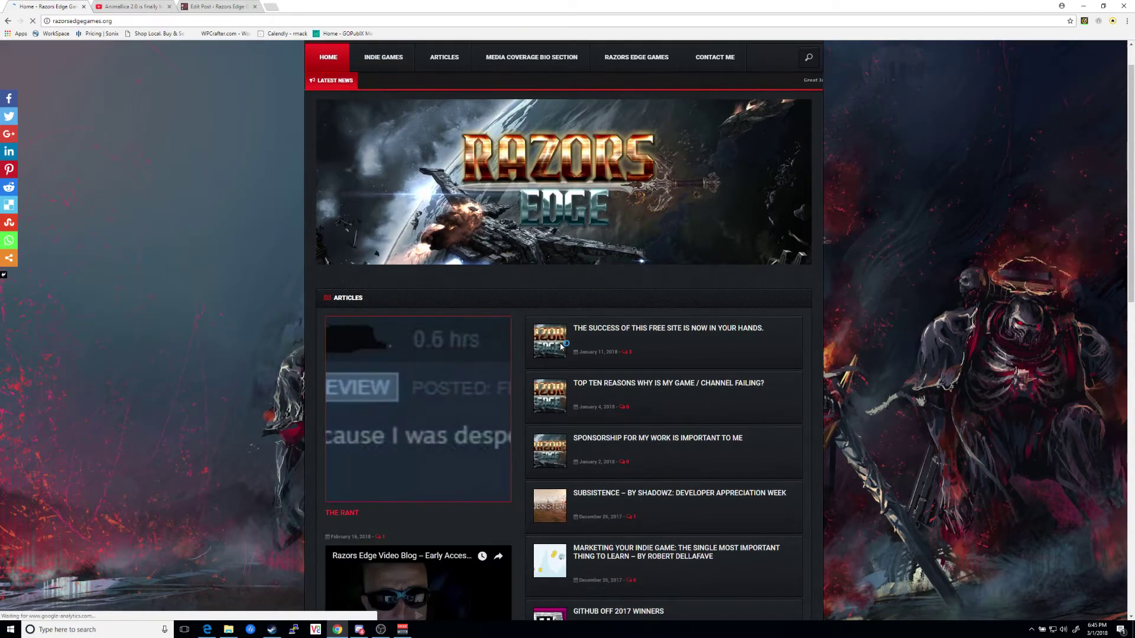
scroll(567, 367, "down", 3)
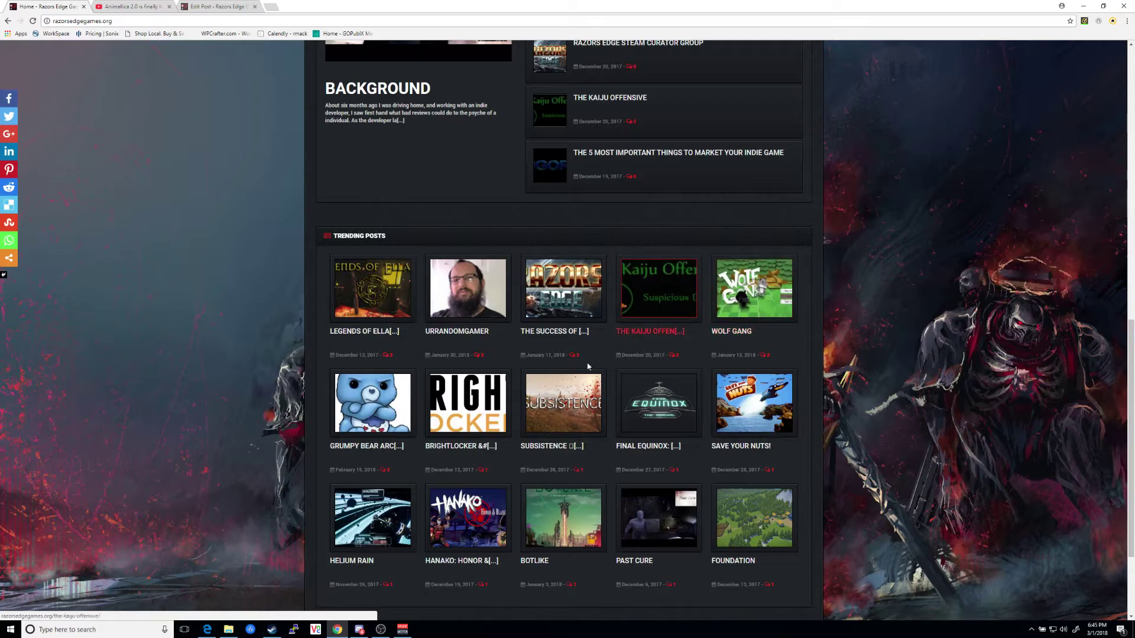
scroll(610, 353, "up", 6)
scroll(610, 353, "up", 5)
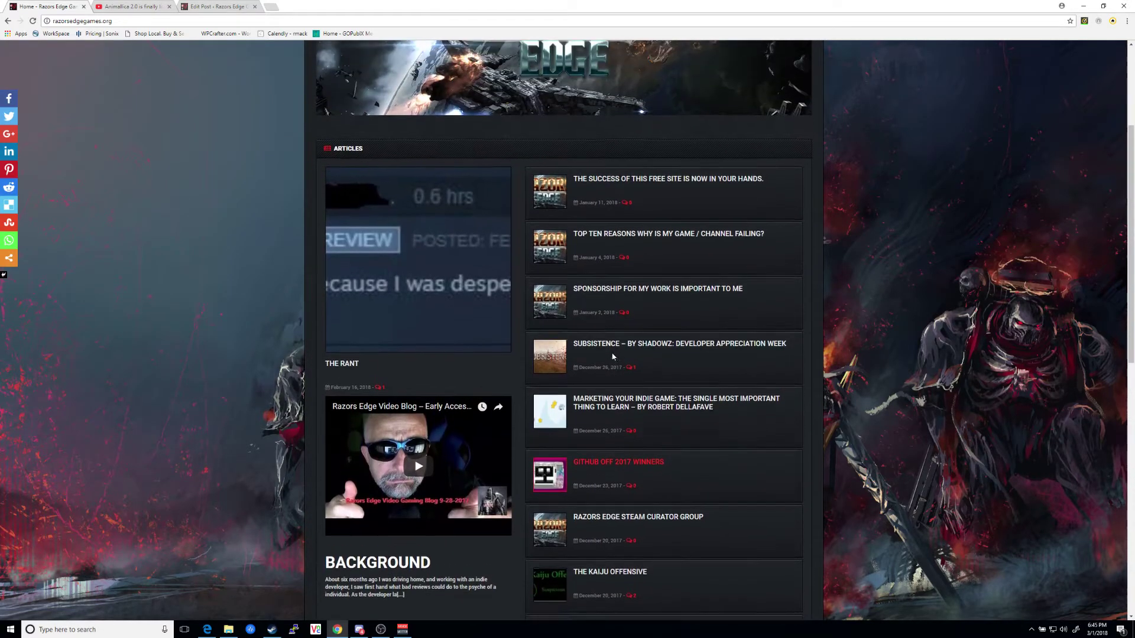
scroll(649, 242, "up", 1)
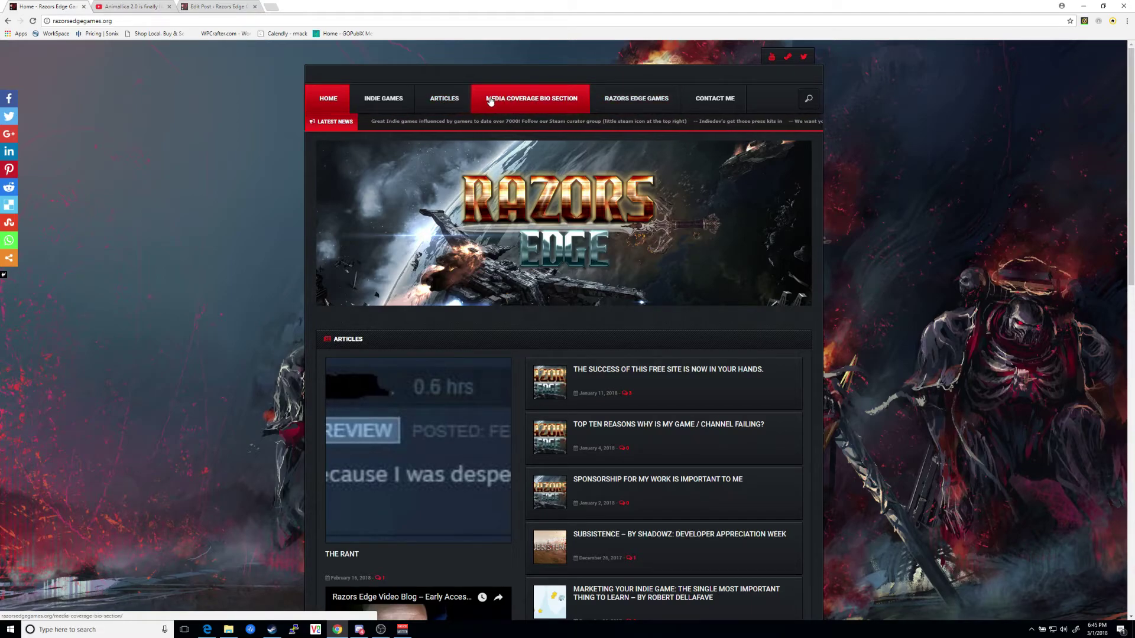
Open the Articles page and browse the list from The Rant to The Kaiju Offensive.
left_click(444, 98)
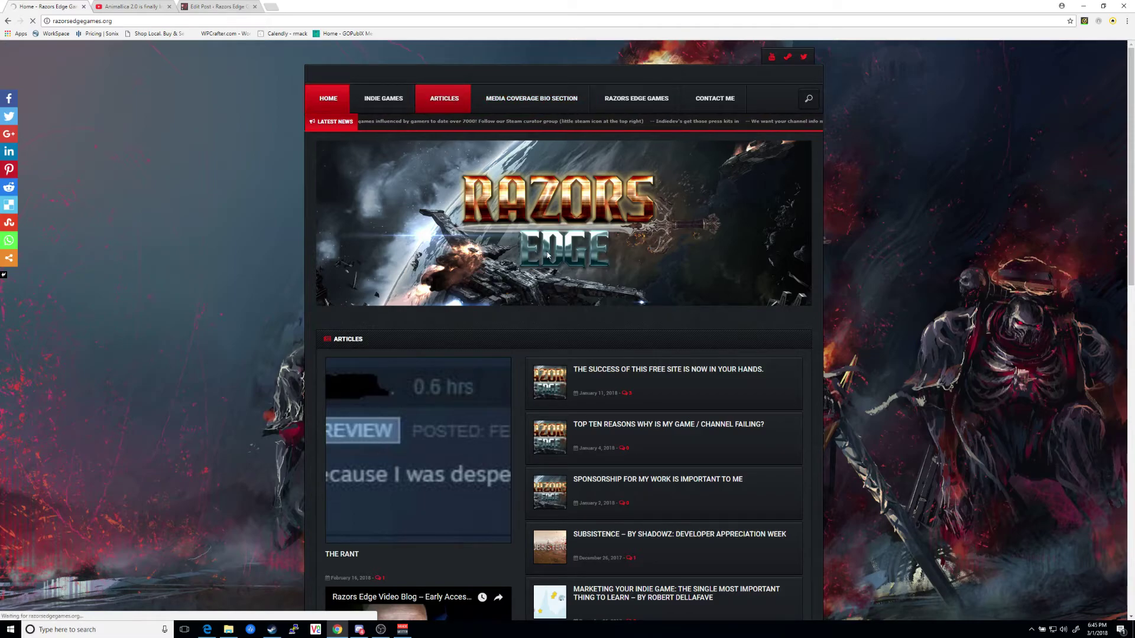
scroll(547, 255, "down", 1)
scroll(542, 417, "down", 3)
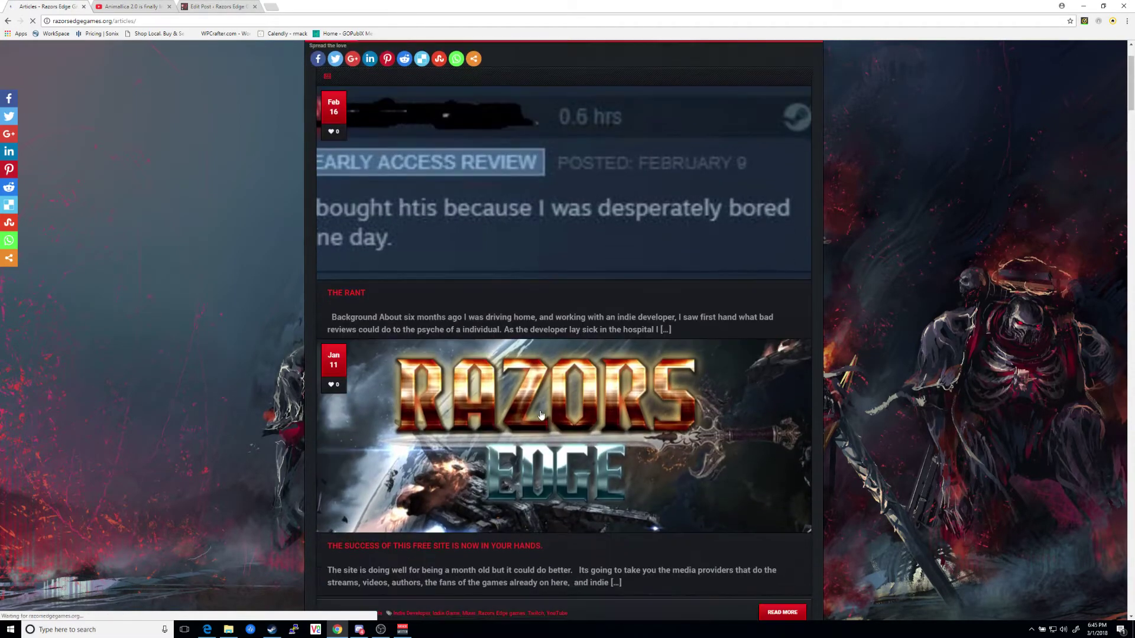
scroll(542, 417, "down", 15)
scroll(537, 410, "down", 7)
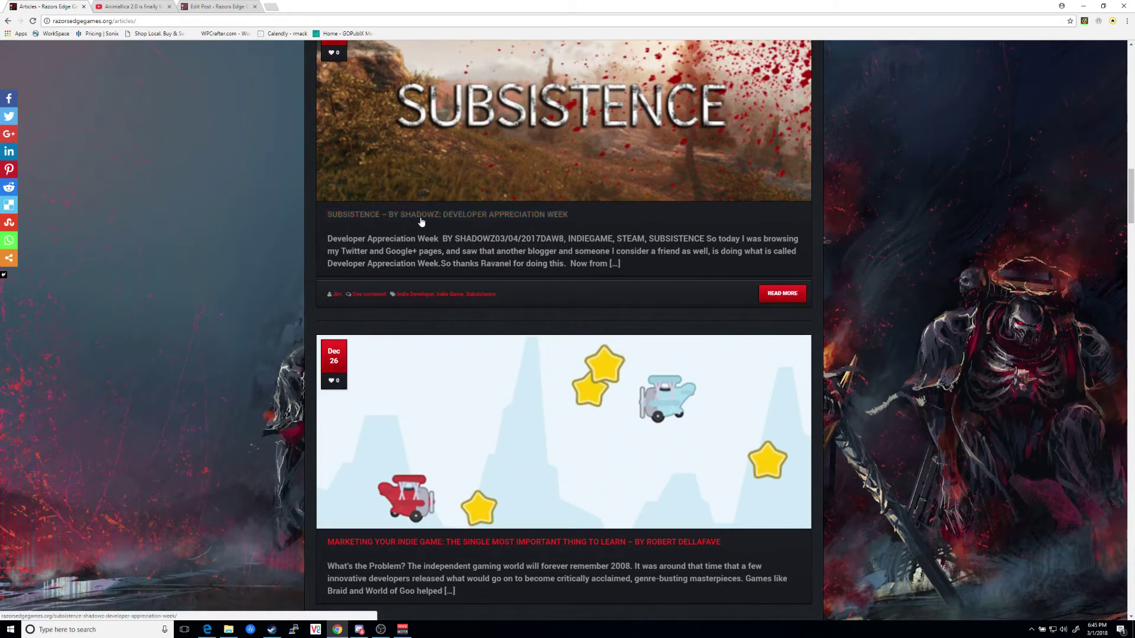
scroll(502, 347, "down", 4)
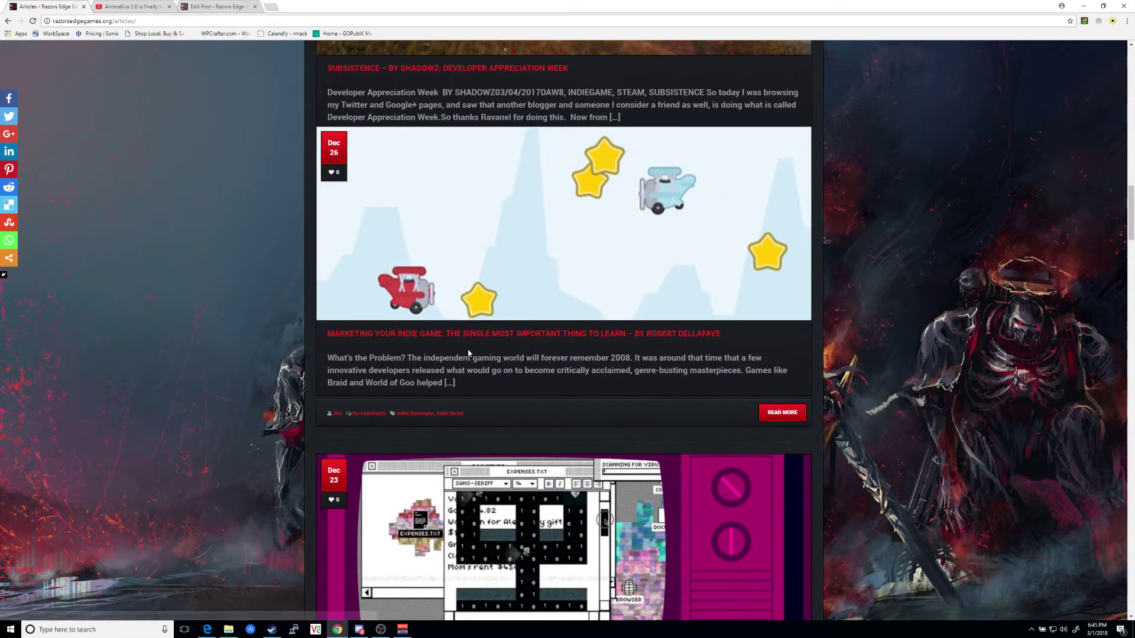
scroll(526, 348, "down", 10)
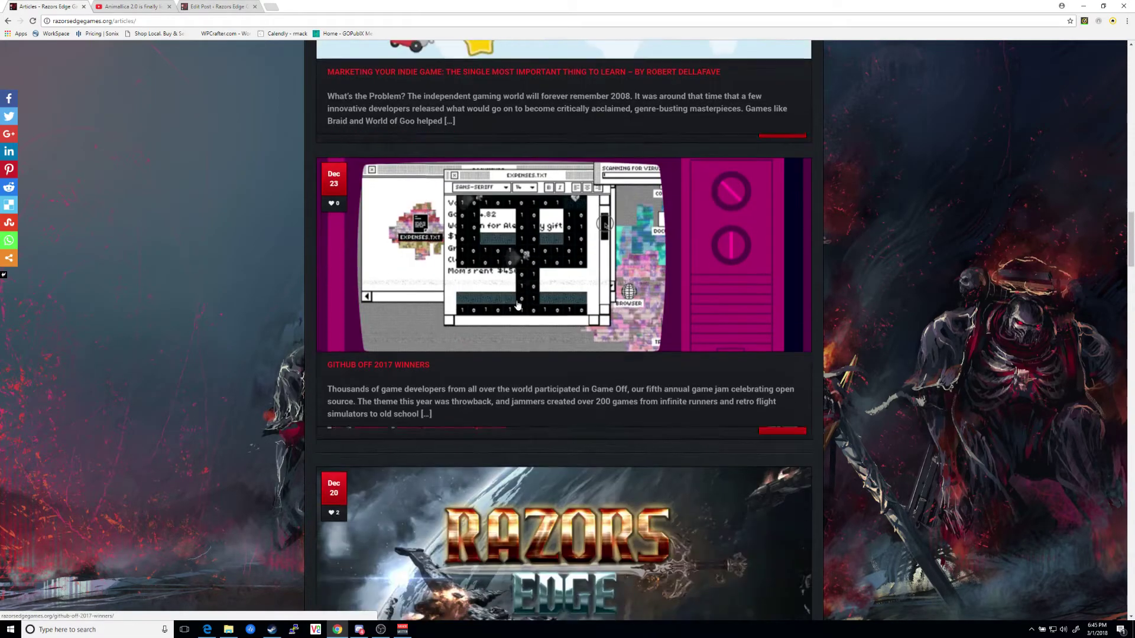
scroll(500, 347, "down", 10)
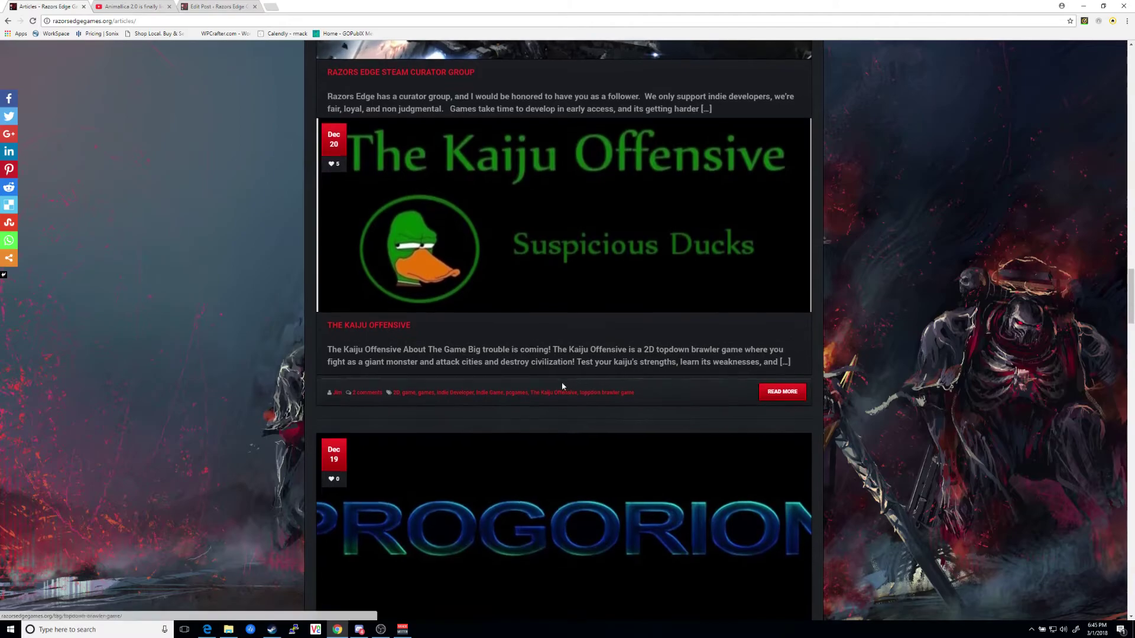
Continue through the article list past The 5 Most Important Things to Market Your Indie Game and Steam Direct to the interview article.
scroll(529, 353, "down", 3)
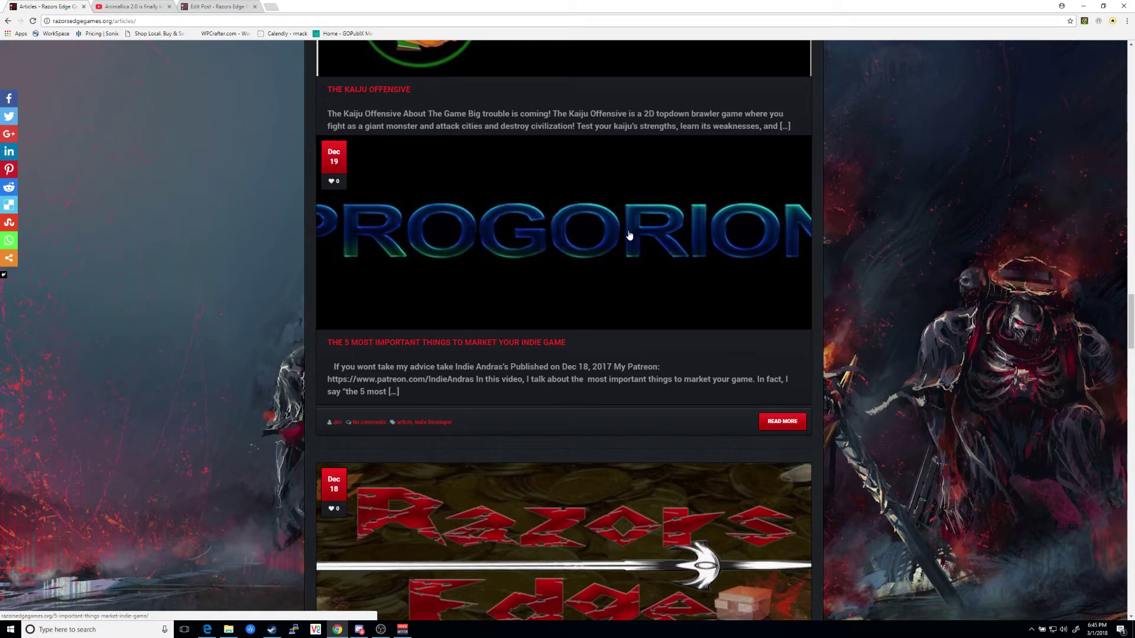
scroll(544, 274, "down", 2)
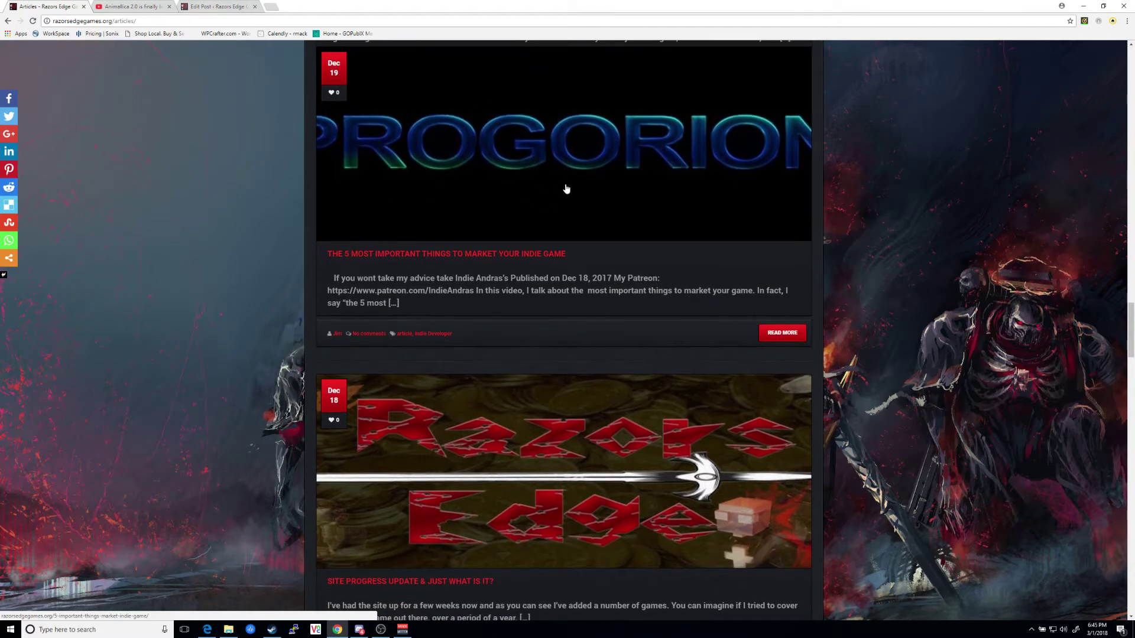
scroll(477, 299, "down", 1)
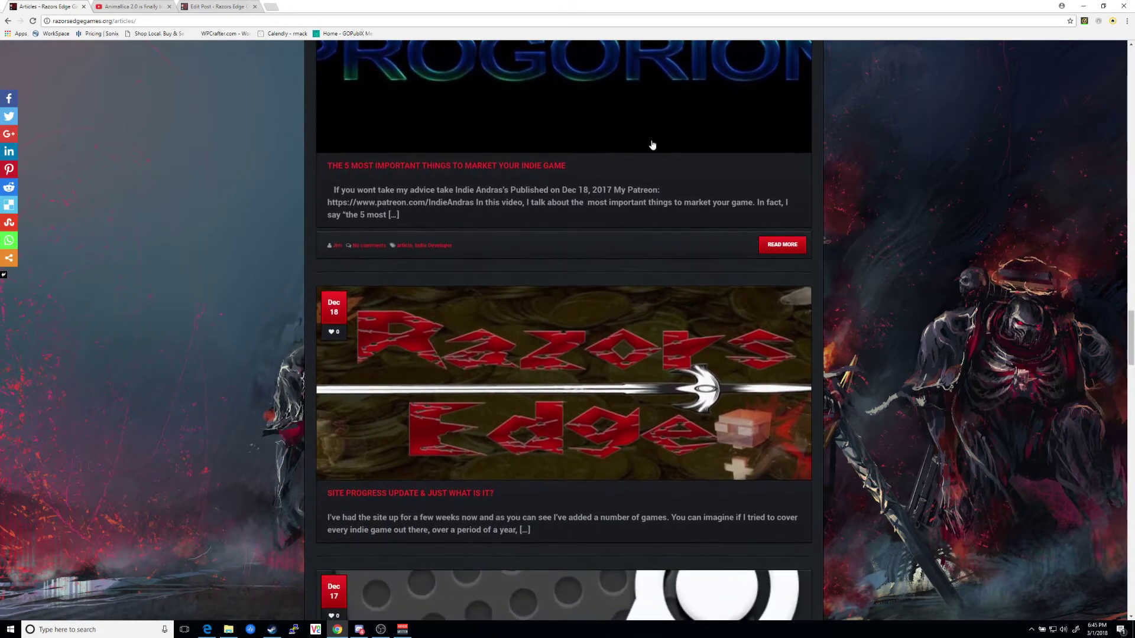
scroll(631, 145, "up", 1)
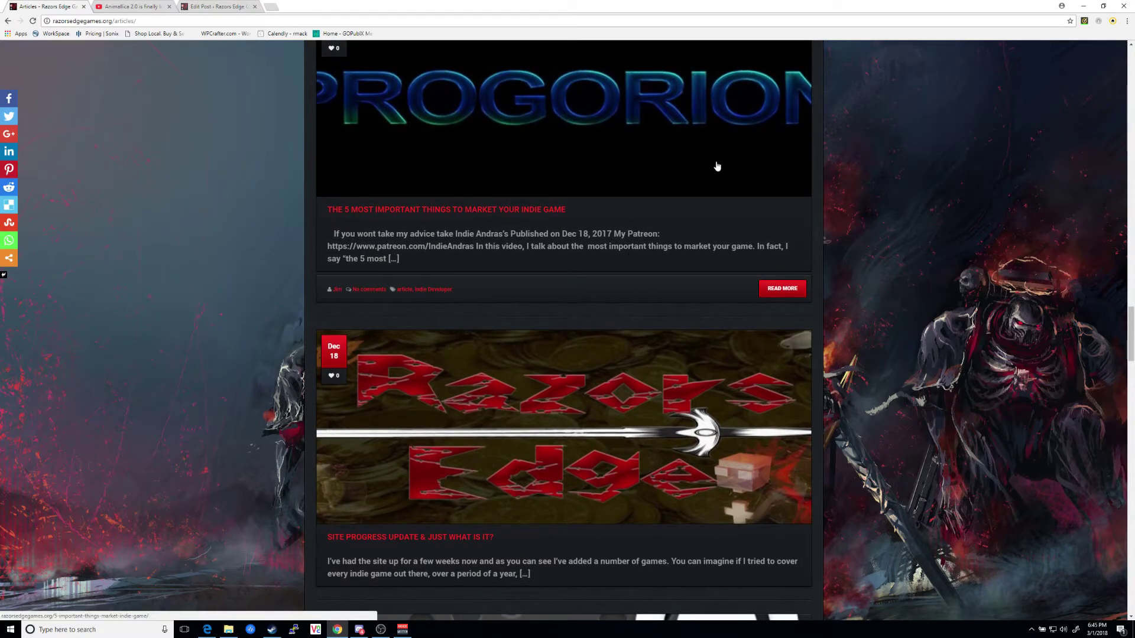
scroll(595, 163, "down", 1)
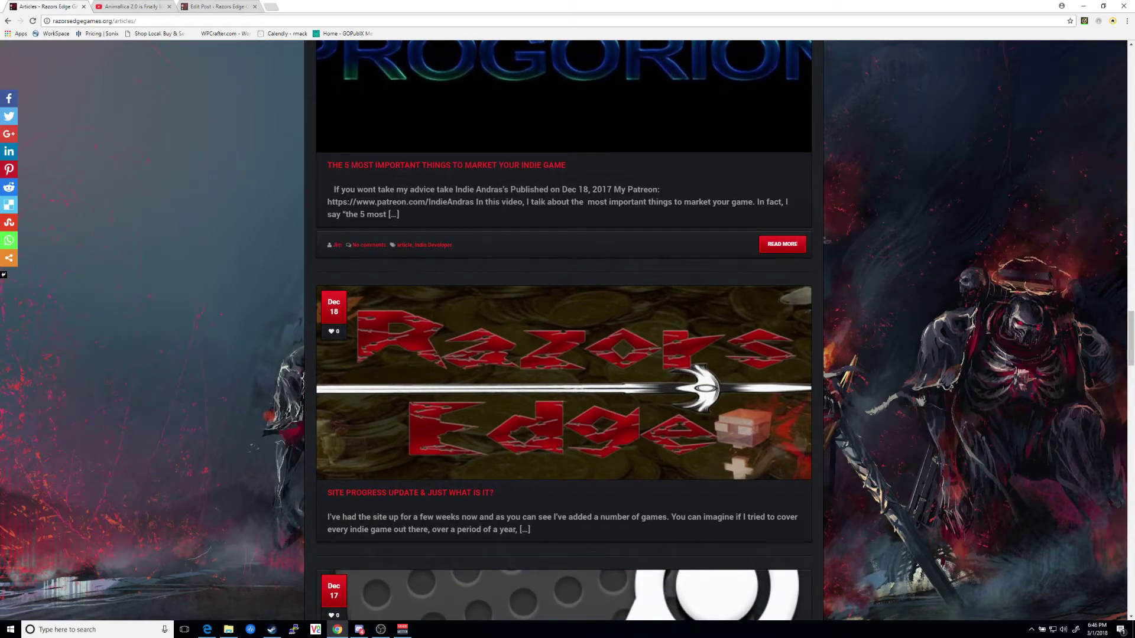
scroll(452, 245, "down", 10)
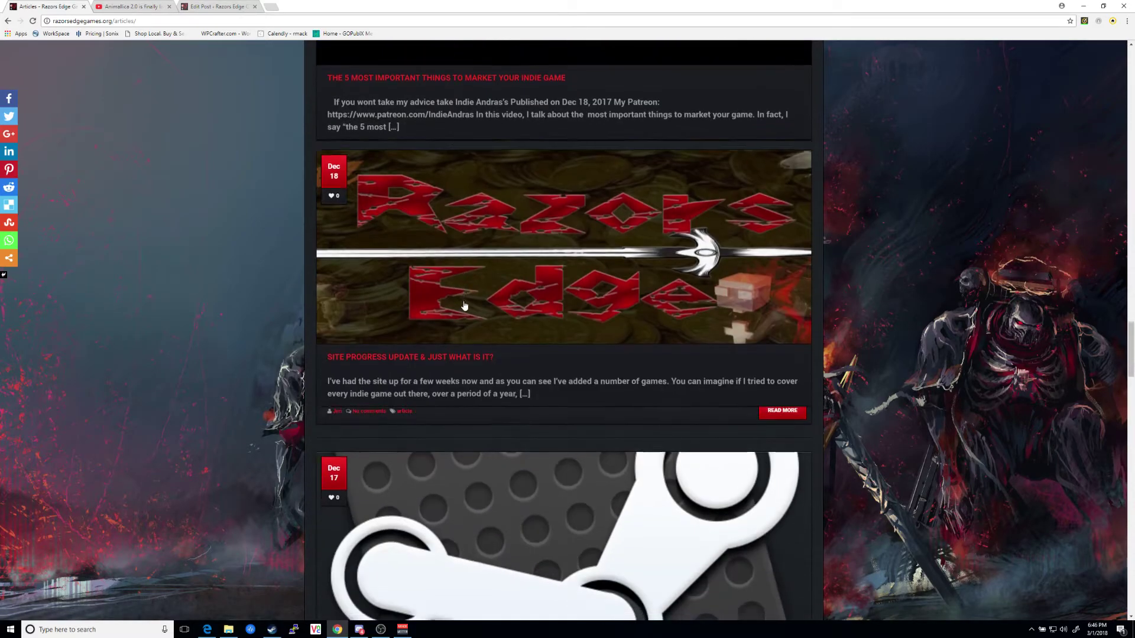
scroll(536, 365, "down", 2)
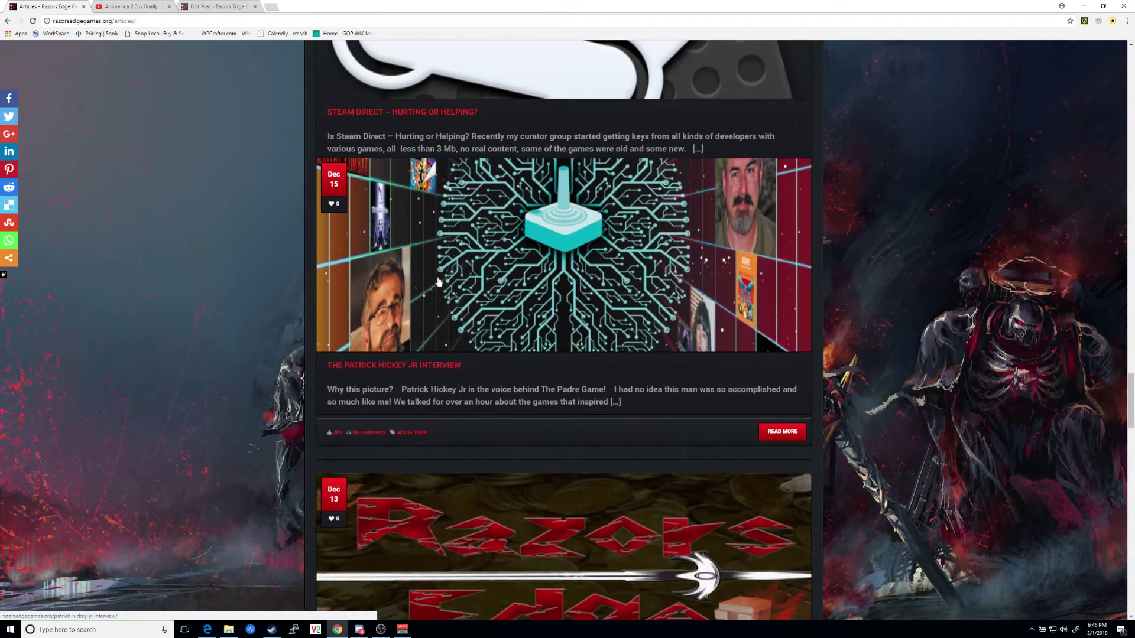
scroll(514, 334, "down", 3)
Go back up the article list to The Rant and return to the home page.
scroll(473, 190, "up", 5)
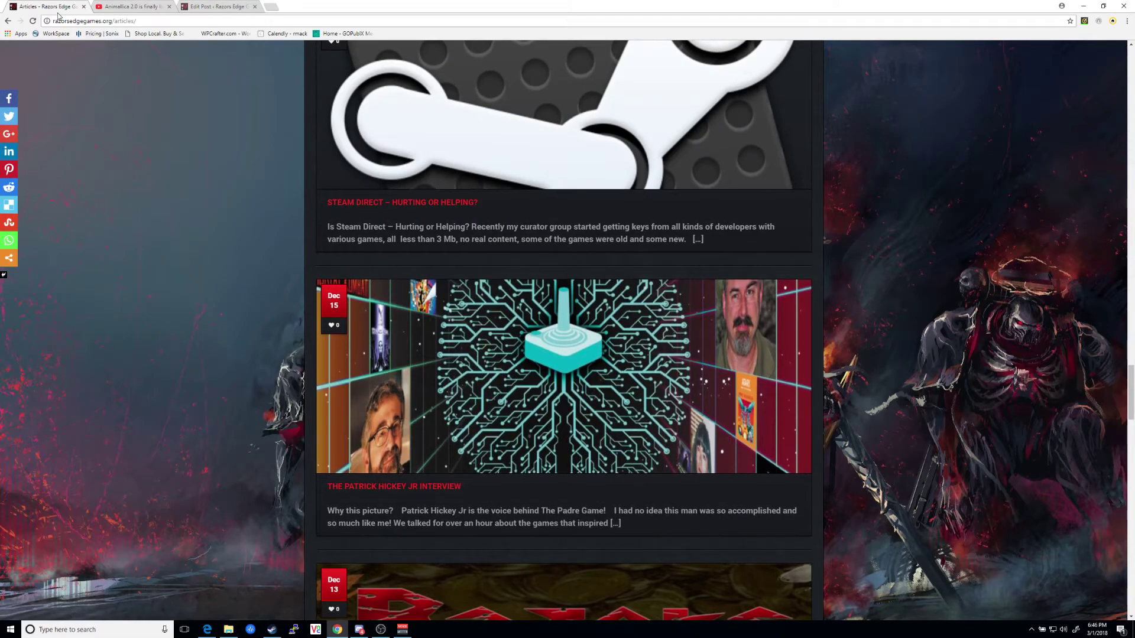
scroll(299, 189, "up", 14)
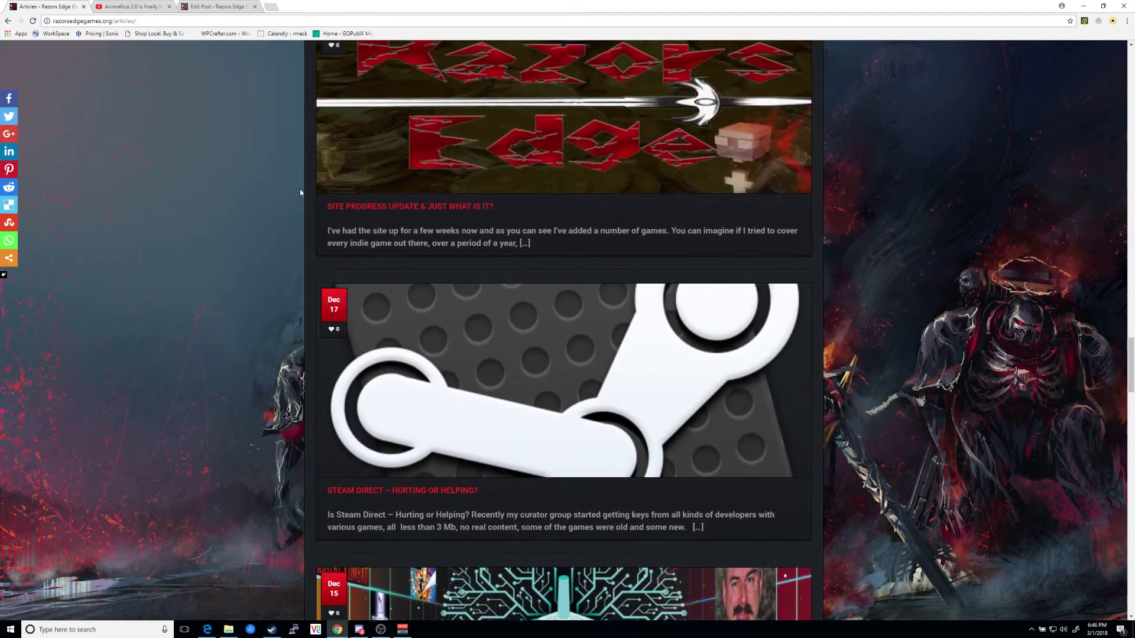
scroll(300, 194, "up", 18)
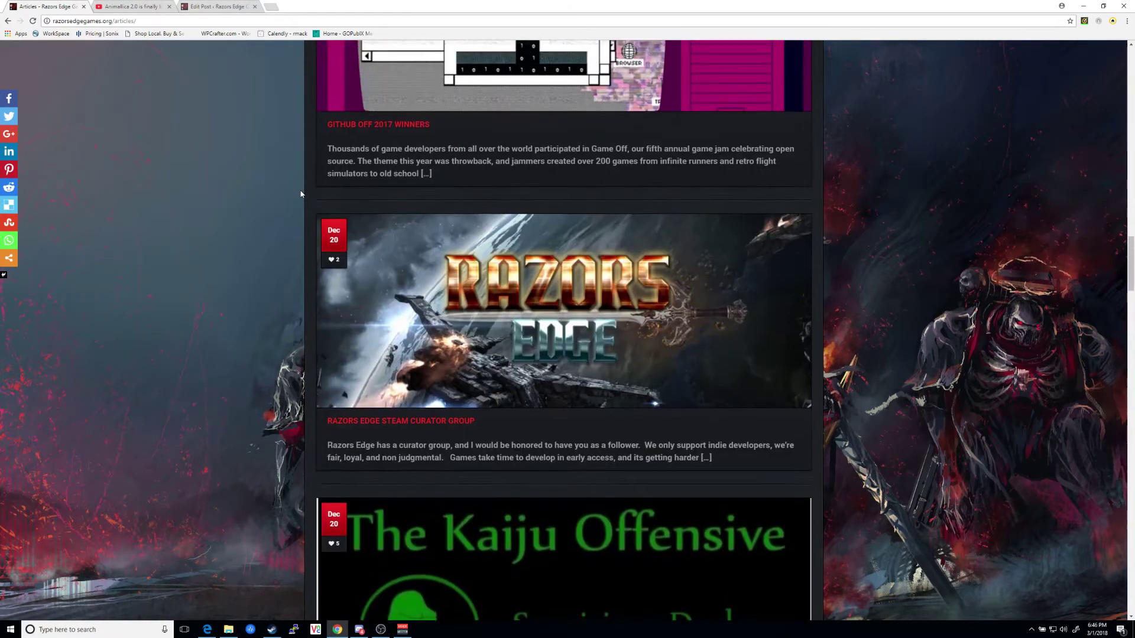
scroll(357, 213, "up", 16)
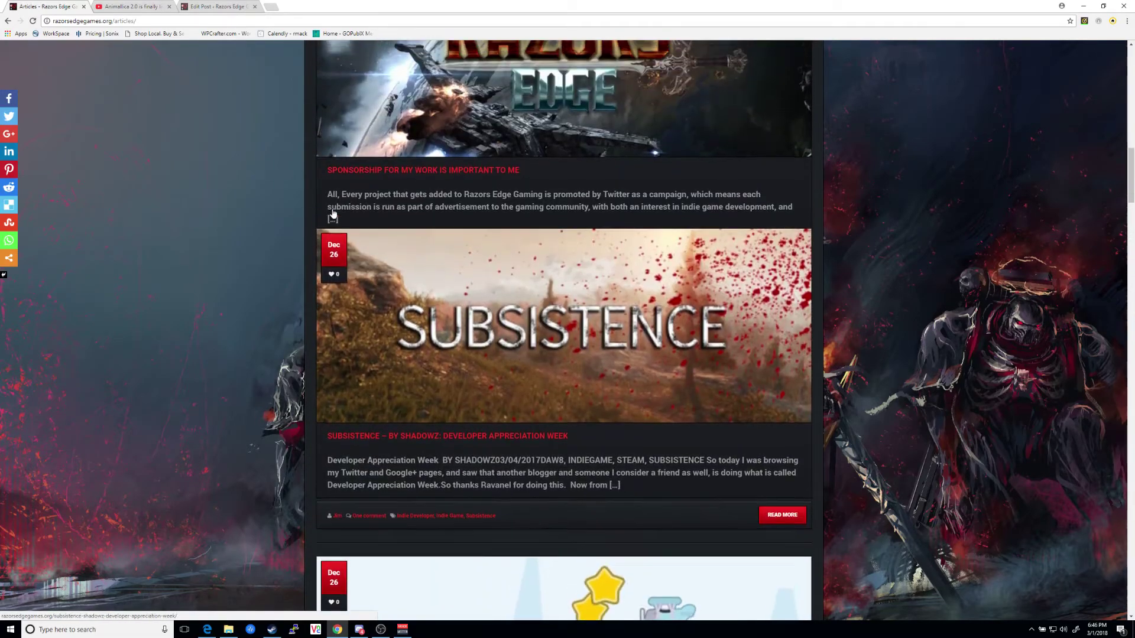
scroll(282, 198, "up", 10)
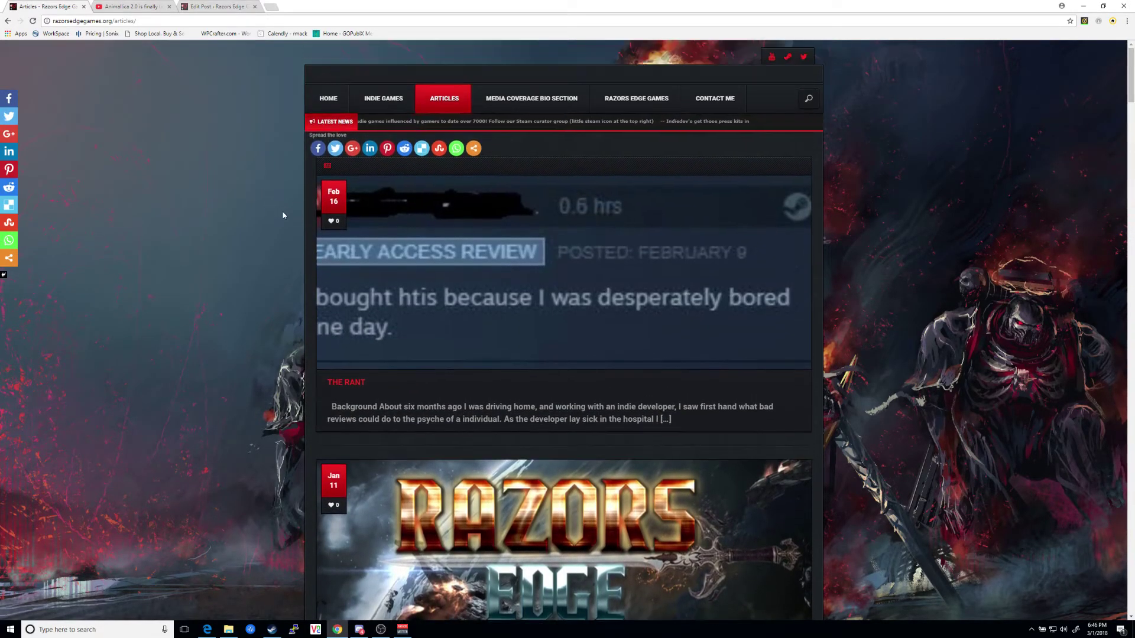
left_click(320, 102)
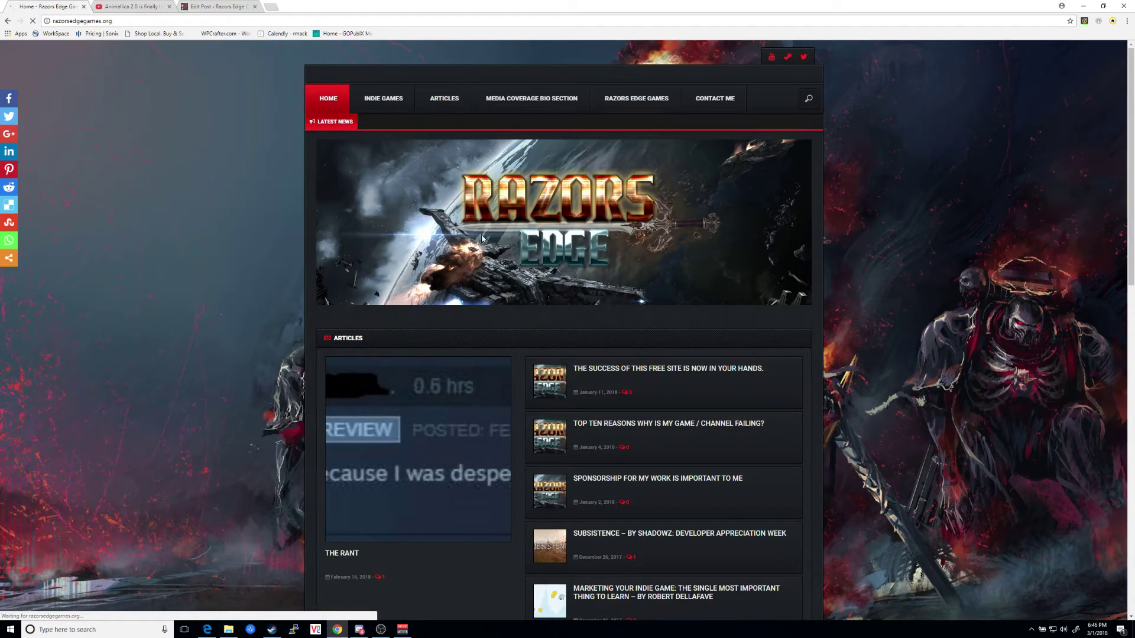
Review the home page's Trending Posts, and open the Media Coverage Bio Section to look over its creator list.
scroll(558, 317, "down", 8)
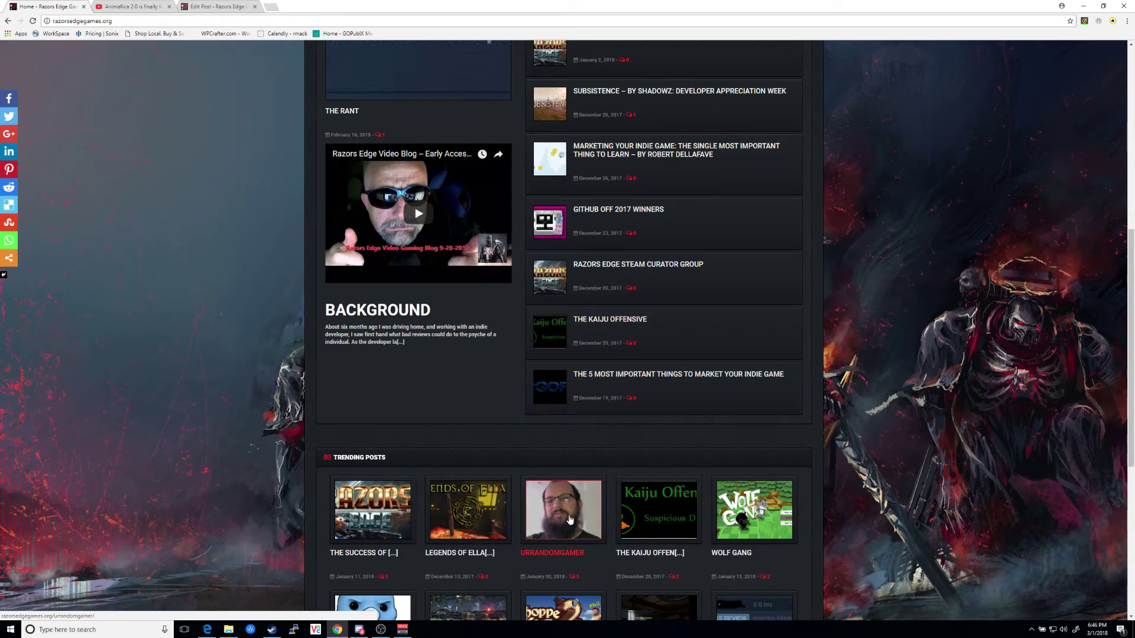
scroll(558, 520, "down", 2)
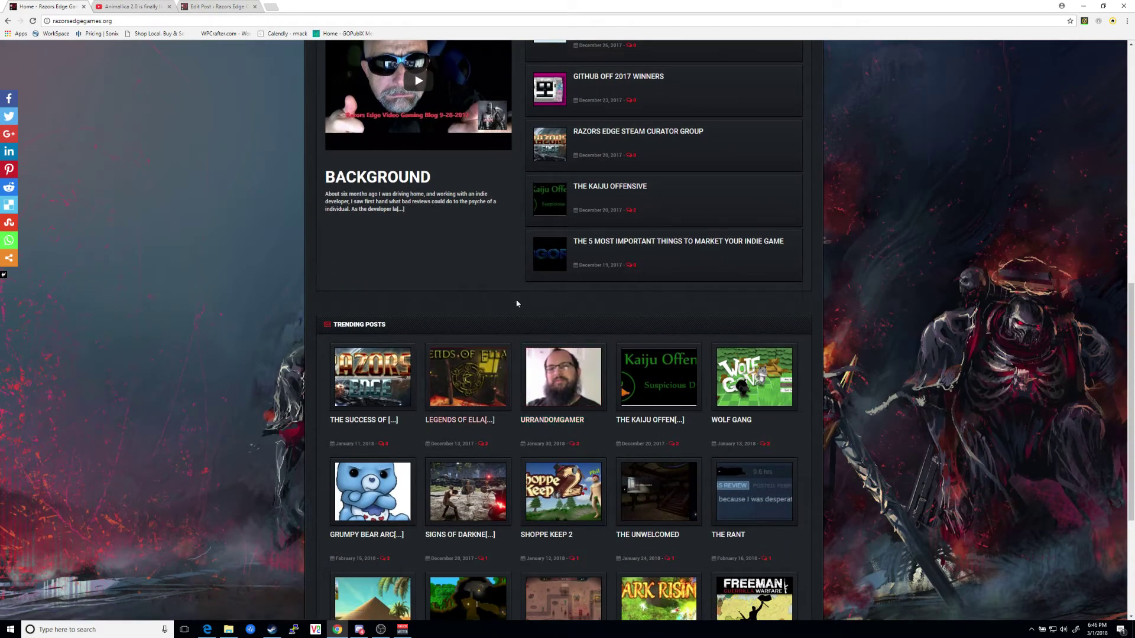
scroll(515, 317, "up", 10)
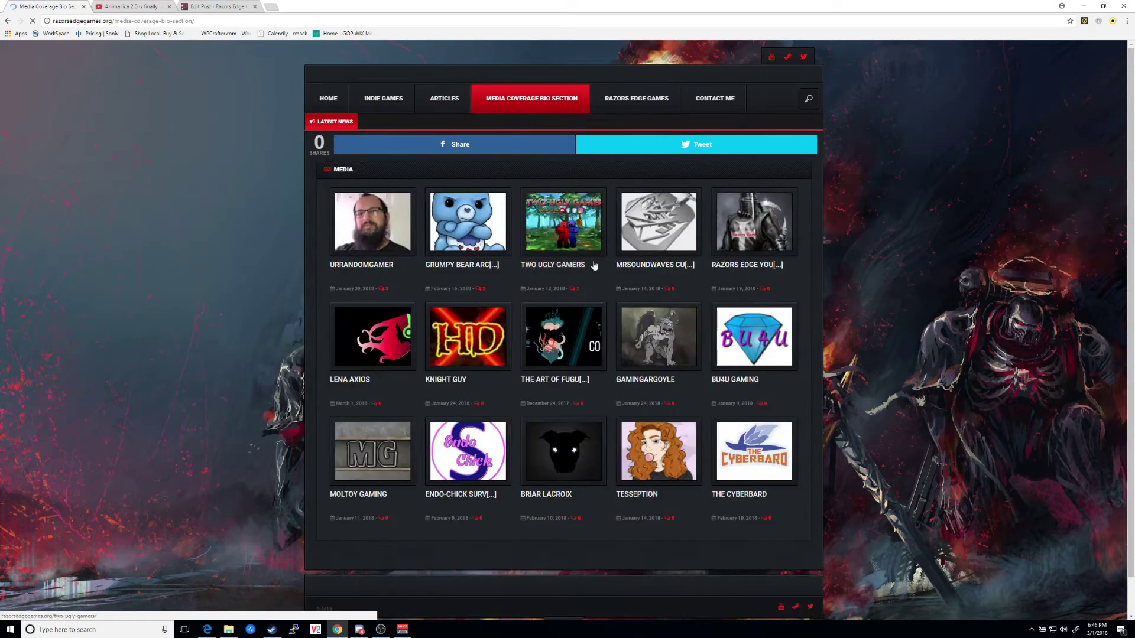
scroll(711, 362, "down", 1)
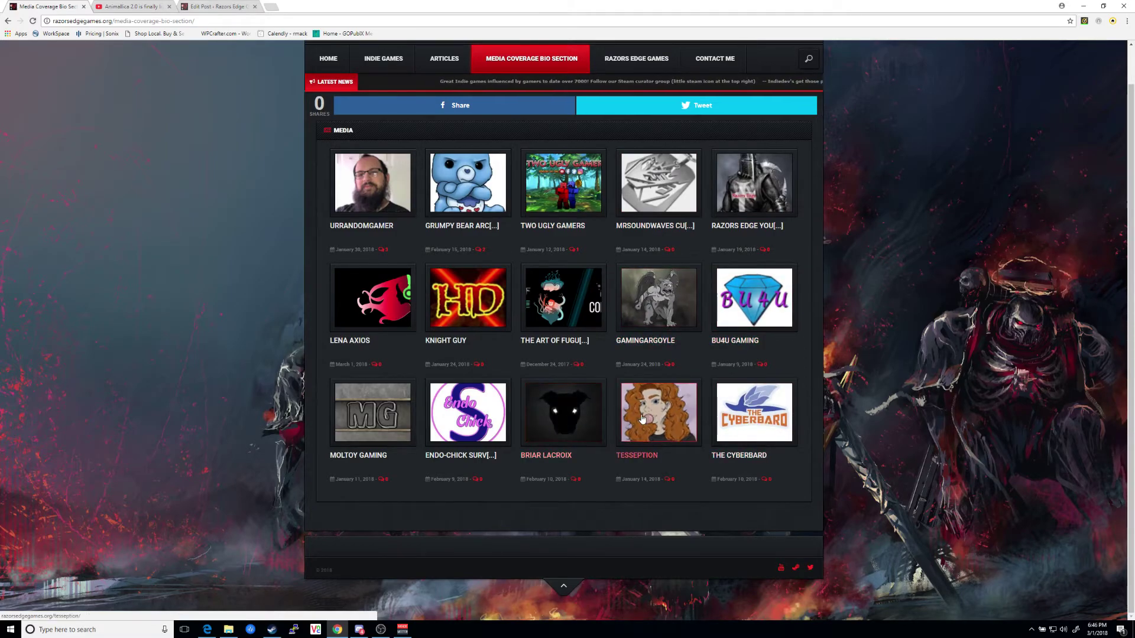
Look over the creator entries in the Media Coverage Bio Section, and open the Contact Me page.
scroll(628, 354, "up", 1)
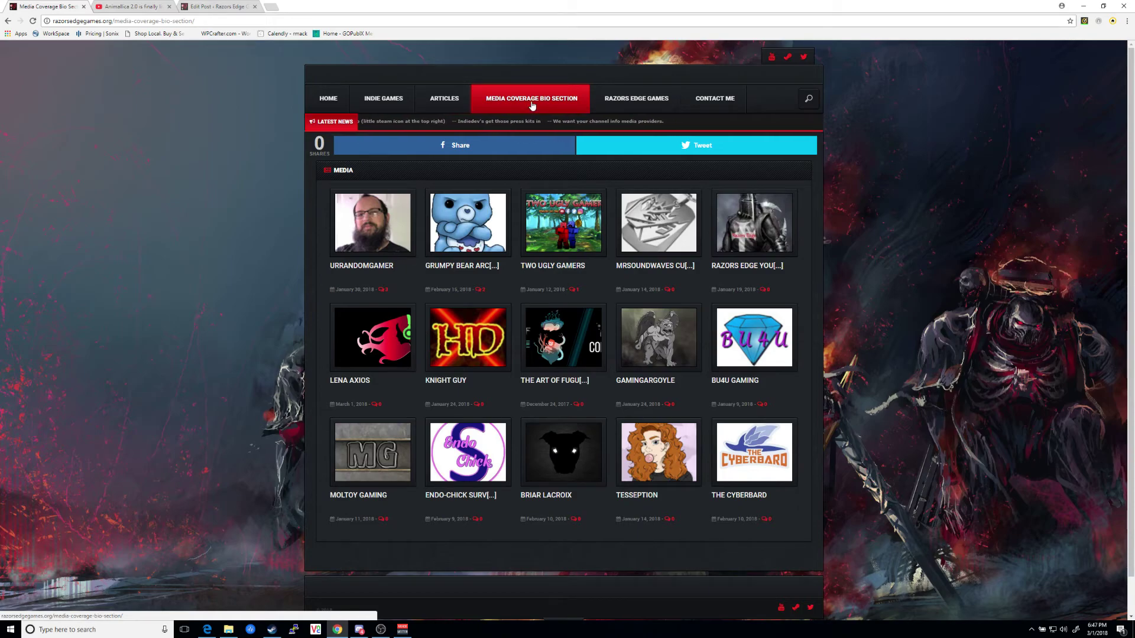
scroll(585, 265, "down", 1)
scroll(576, 284, "up", 1)
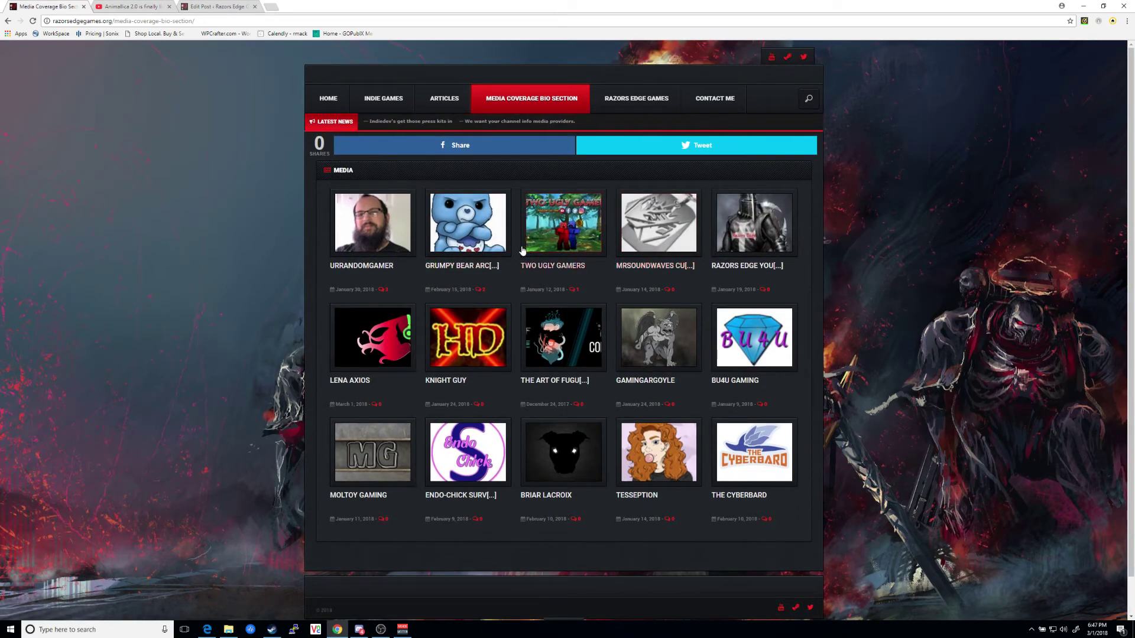
scroll(562, 277, "down", 1)
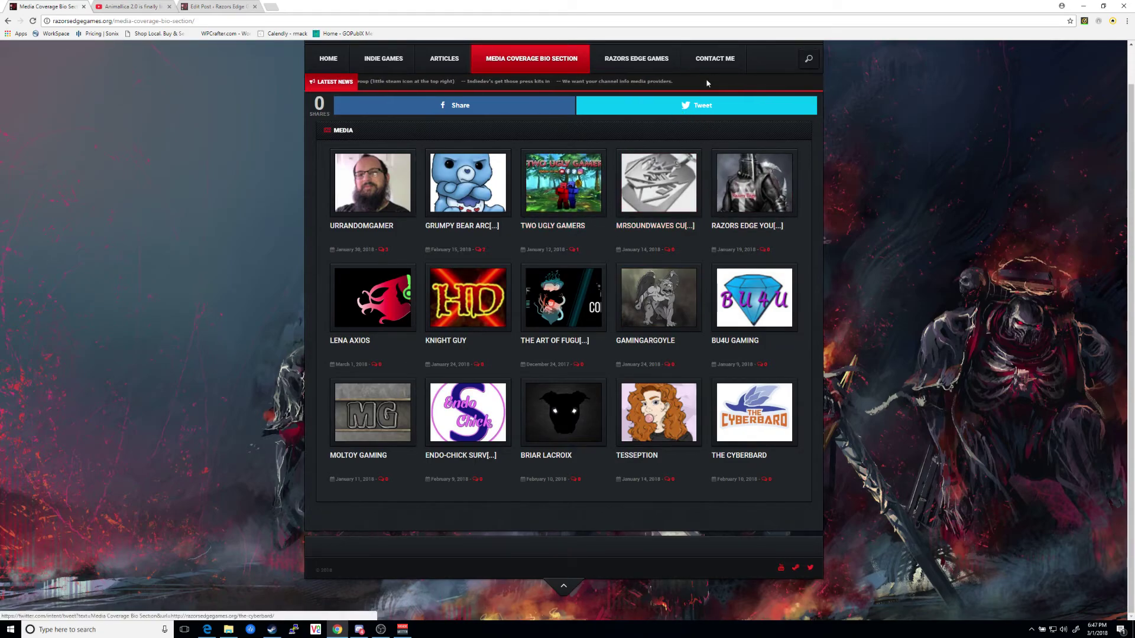
left_click(715, 59)
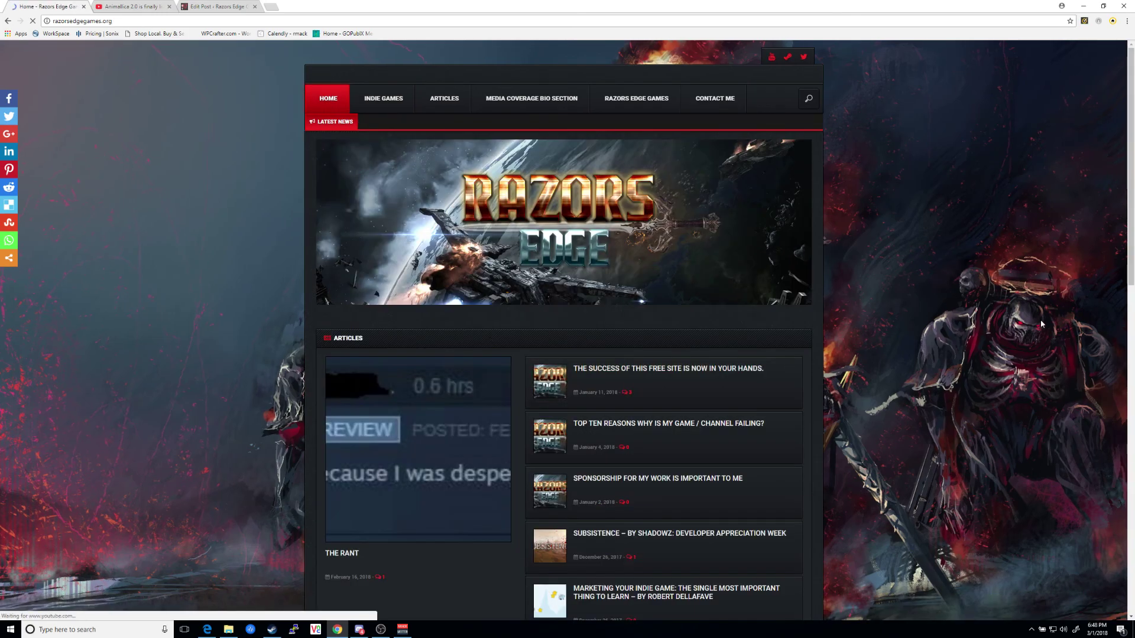
Look through the home page's Articles and Trending Posts sections, and return to the Articles section near the Razors Edge banner.
scroll(616, 376, "down", 5)
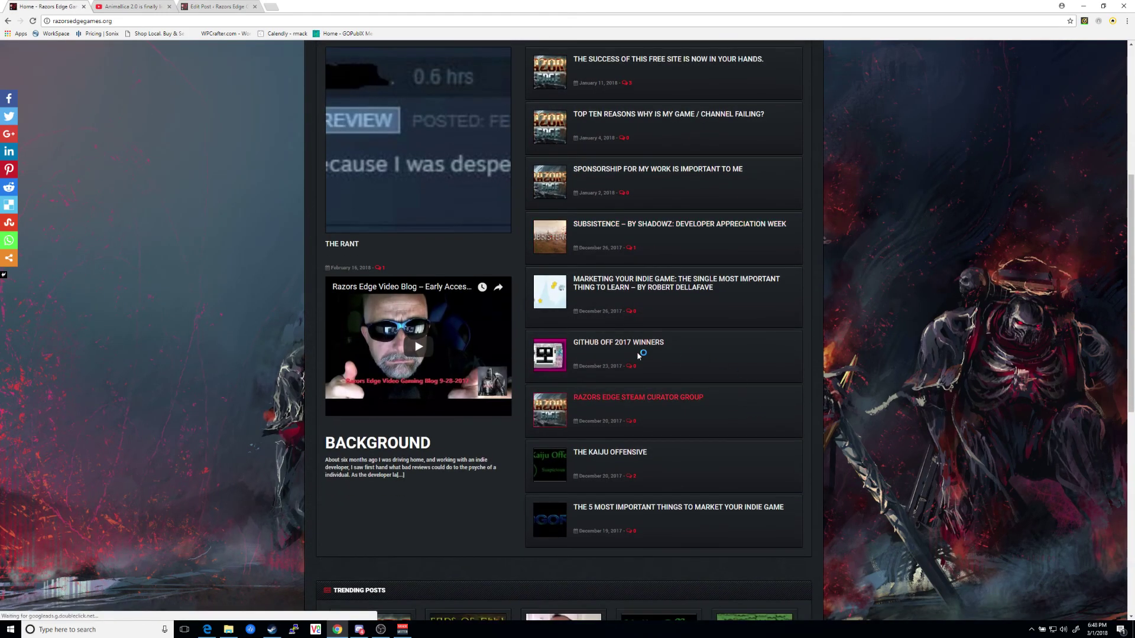
scroll(692, 452, "down", 3)
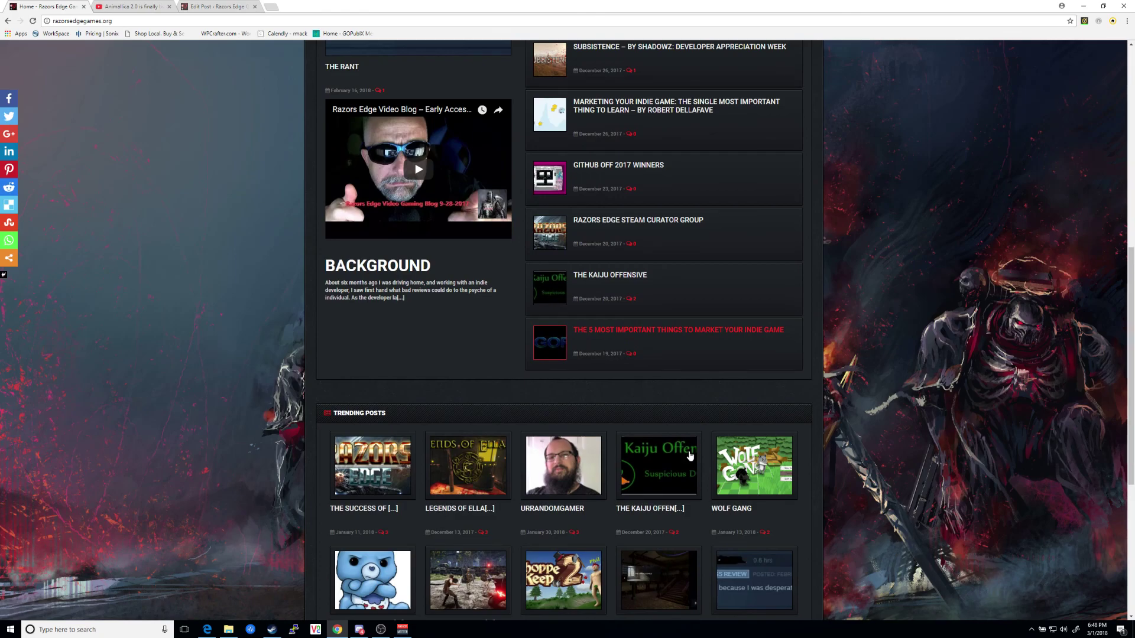
scroll(680, 454, "down", 4)
scroll(681, 458, "up", 8)
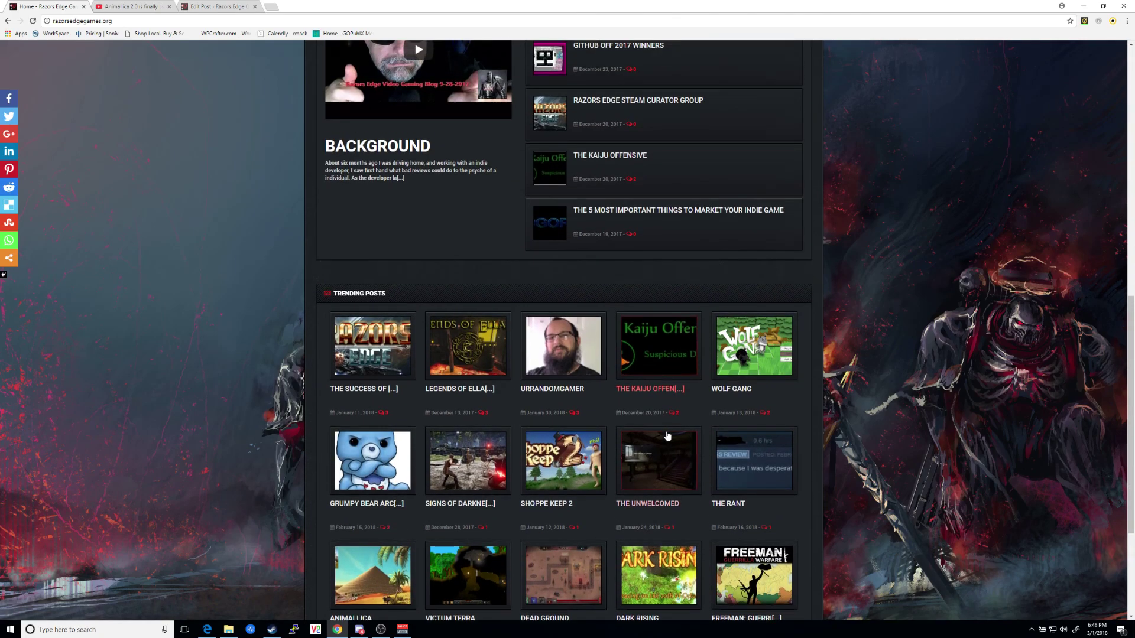
scroll(666, 432, "up", 2)
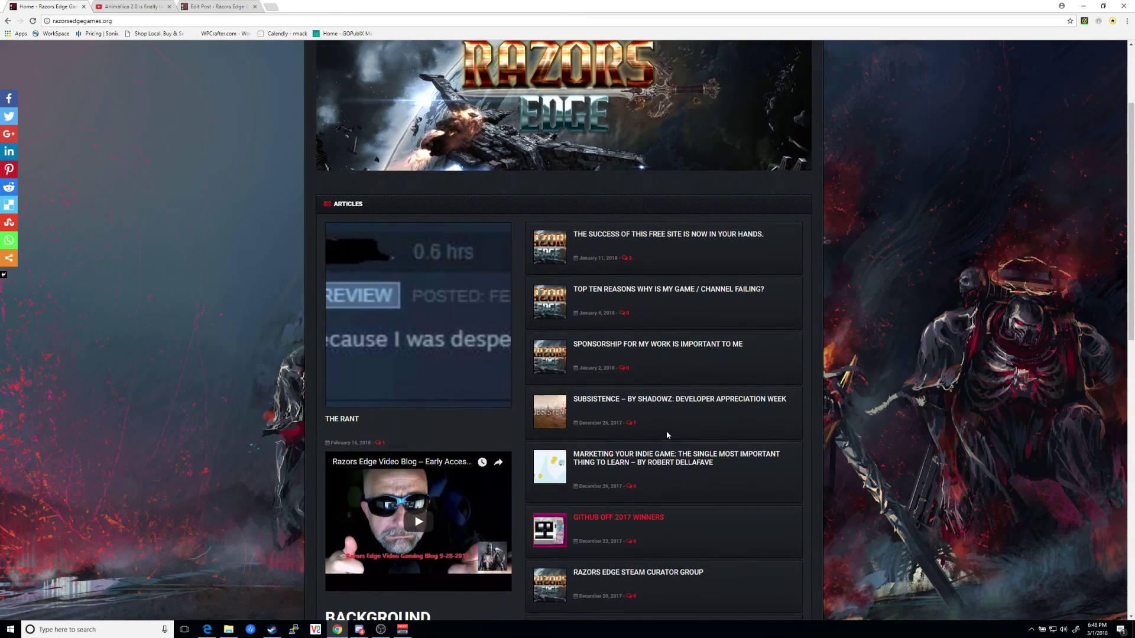